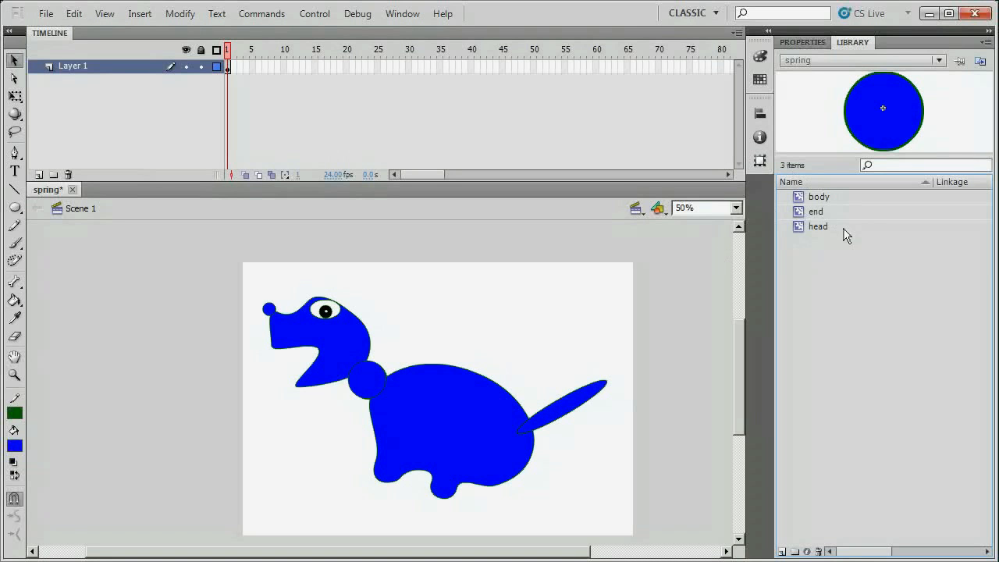
Move the end dot to the stage's top-left corner, reseat the head on the neck, and select head and body.
{"action": "left_click", "coordinate": [271, 307]}
{"action": "left_click_drag", "start_coordinate": [270, 308], "coordinate": [258, 284]}
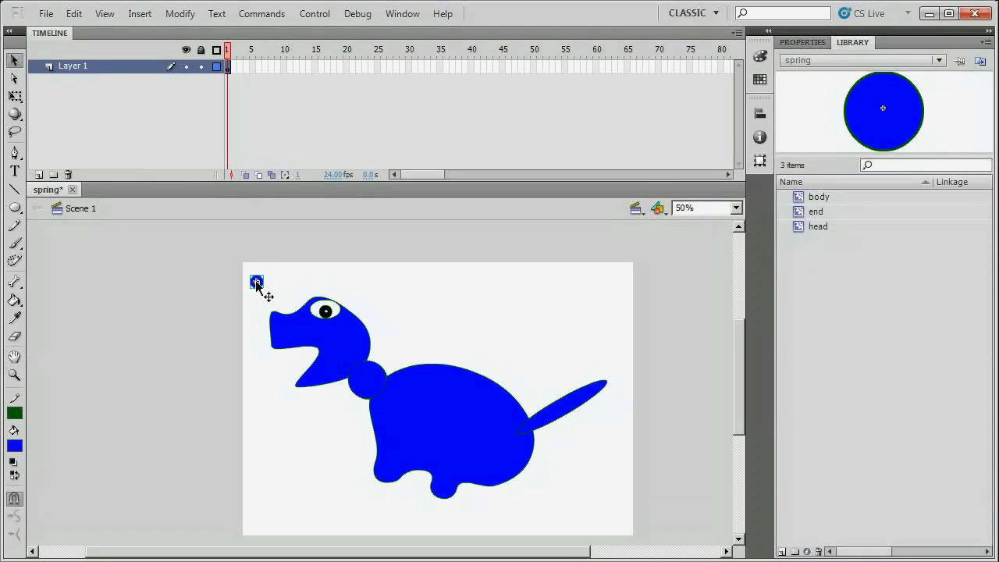
{"action": "left_click_drag", "start_coordinate": [332, 338], "coordinate": [355, 306]}
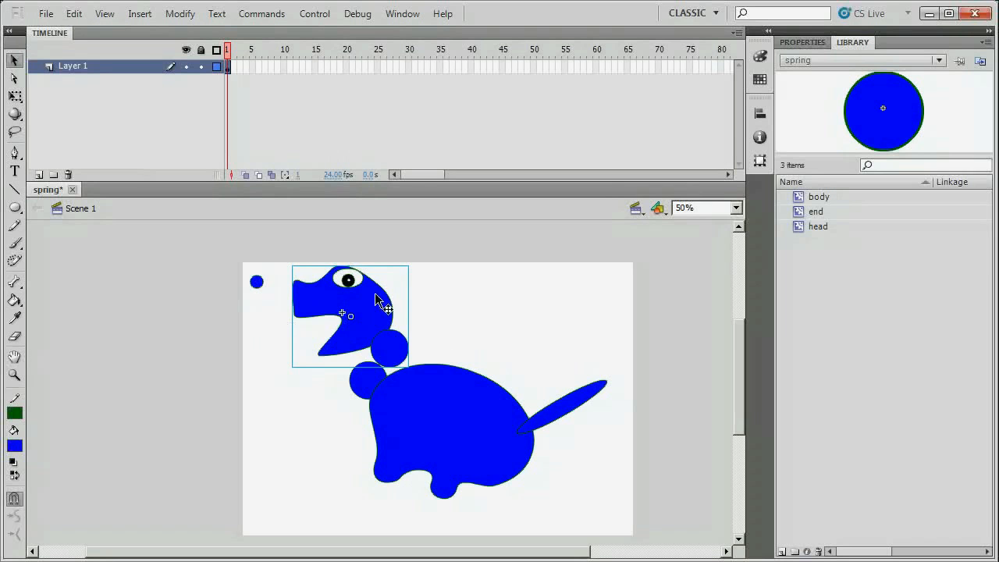
{"action": "left_click_drag", "start_coordinate": [373, 312], "coordinate": [352, 345]}
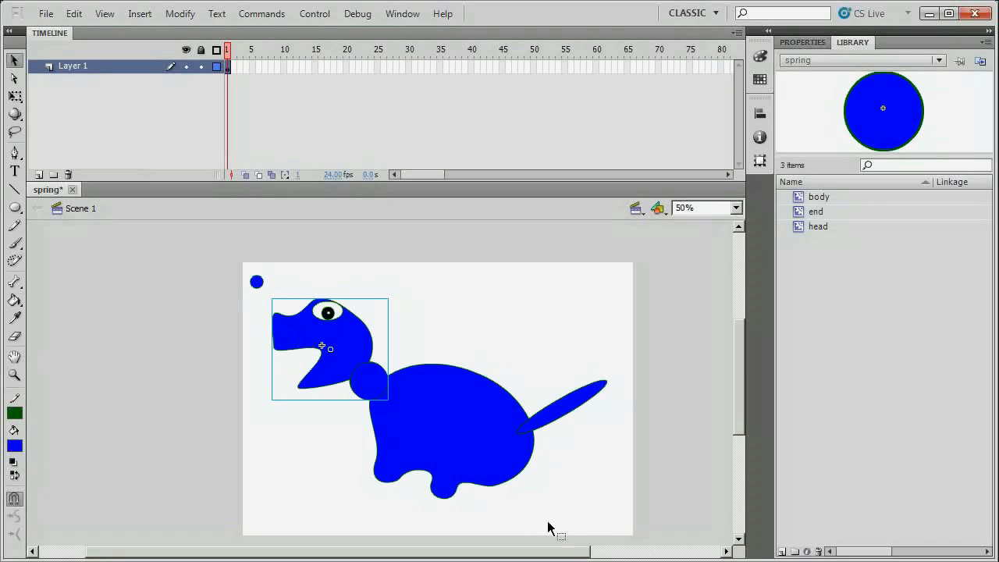
{"action": "left_click_drag", "start_coordinate": [594, 509], "coordinate": [274, 288]}
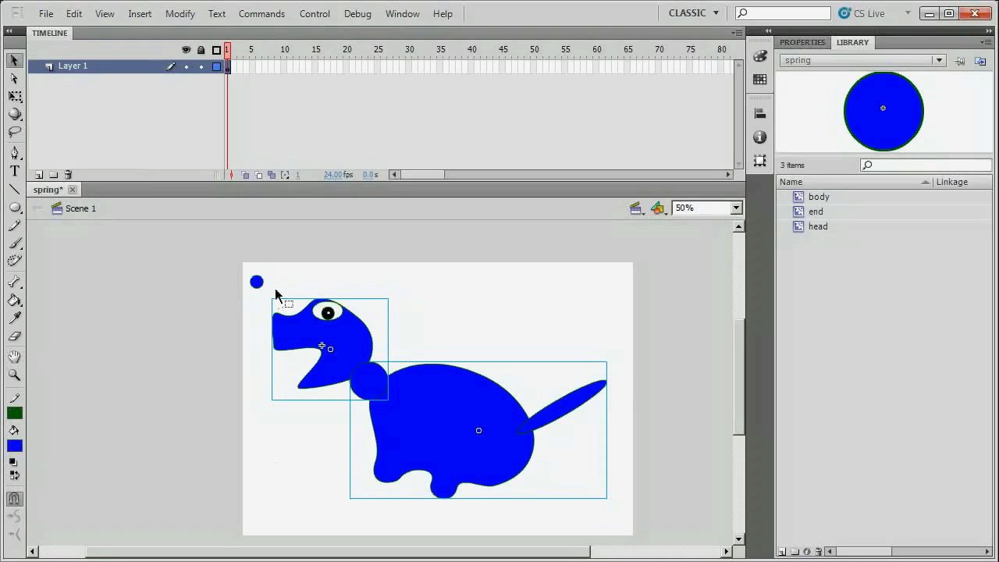
{"action": "left_click", "coordinate": [14, 281]}
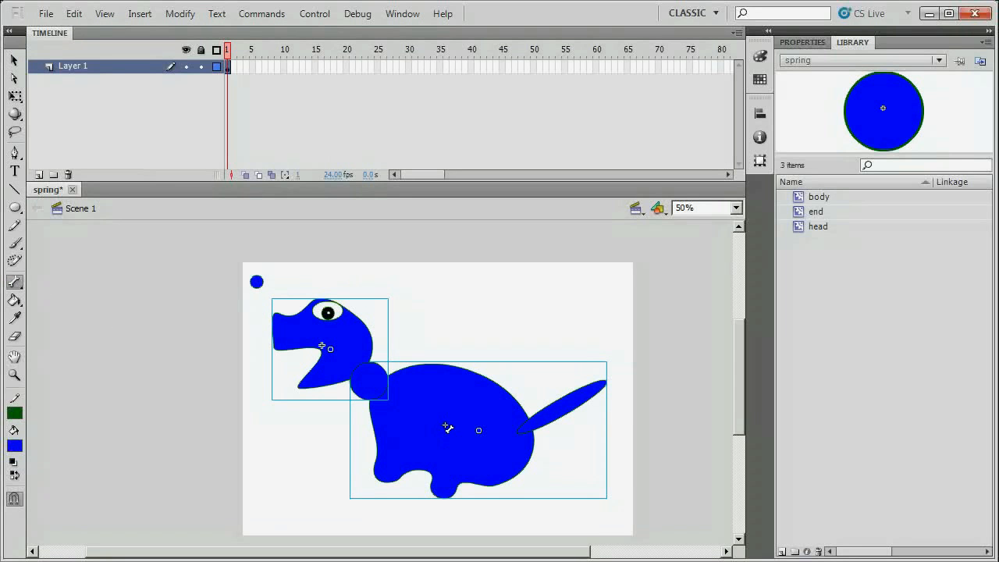
Draw trial bones from the body to the neck and snout, then undo them.
{"action": "left_click_drag", "start_coordinate": [444, 426], "coordinate": [323, 302]}
{"action": "left_click_drag", "start_coordinate": [367, 383], "coordinate": [278, 322]}
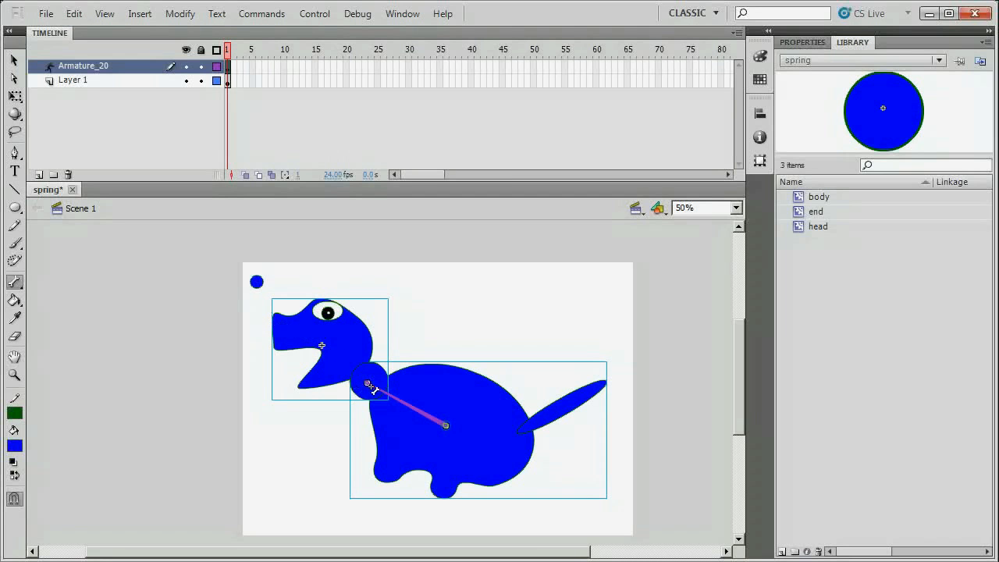
{"action": "left_click_drag", "start_coordinate": [367, 382], "coordinate": [301, 312]}
{"action": "key", "text": "ctrl+z"}
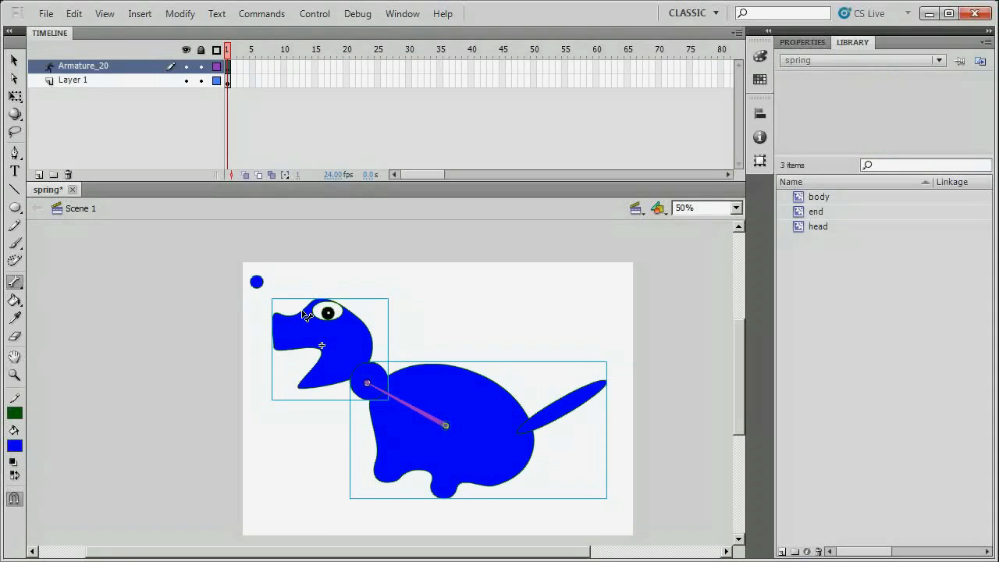
{"action": "key", "text": "ctrl+z"}
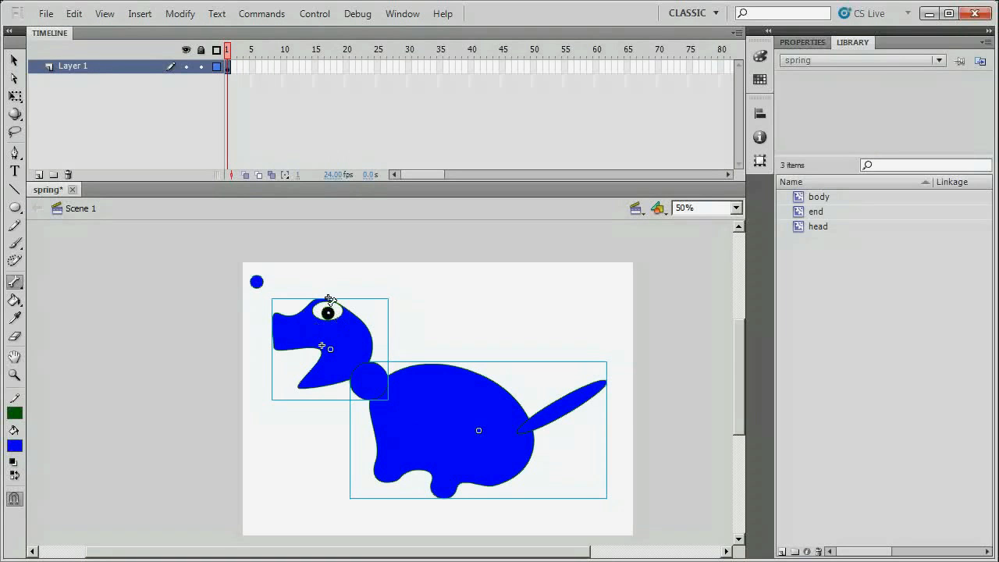
Put the end dot on the snout tip, chain bones body→head→dot, and open the end symbol.
{"action": "left_click", "coordinate": [14, 60]}
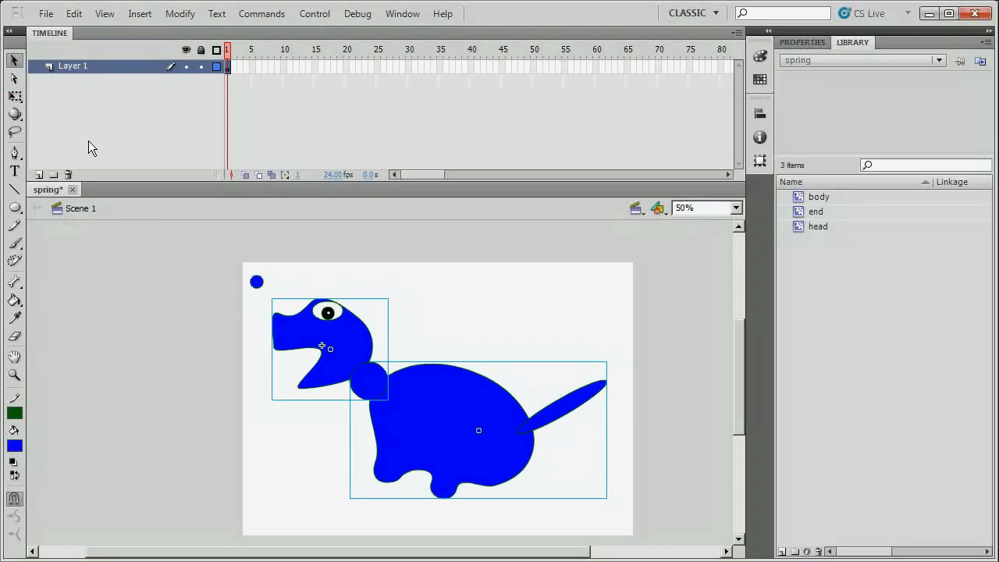
{"action": "left_click", "coordinate": [258, 283]}
{"action": "left_click_drag", "start_coordinate": [259, 285], "coordinate": [272, 312]}
{"action": "left_click_drag", "start_coordinate": [240, 280], "coordinate": [625, 530]}
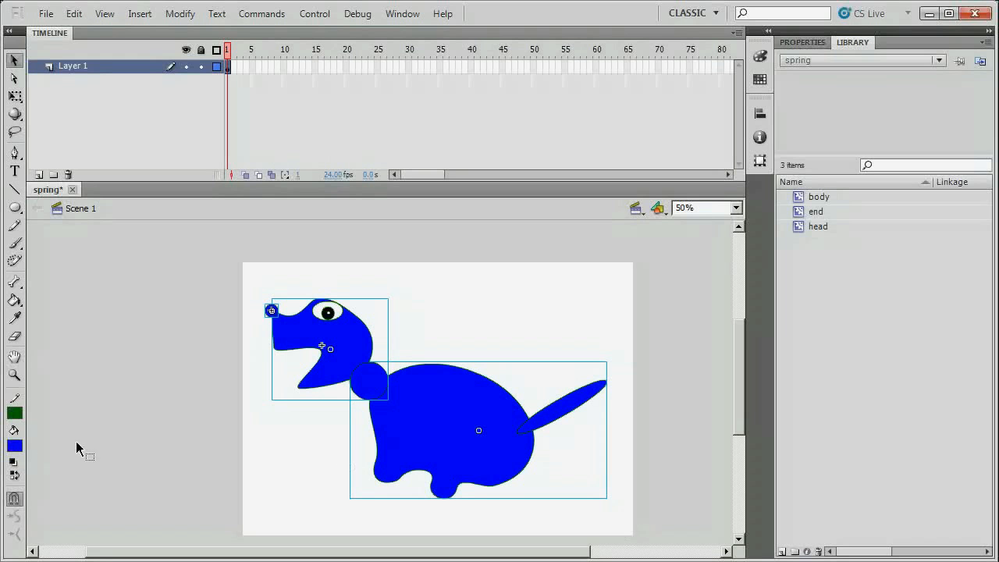
{"action": "left_click", "coordinate": [15, 283]}
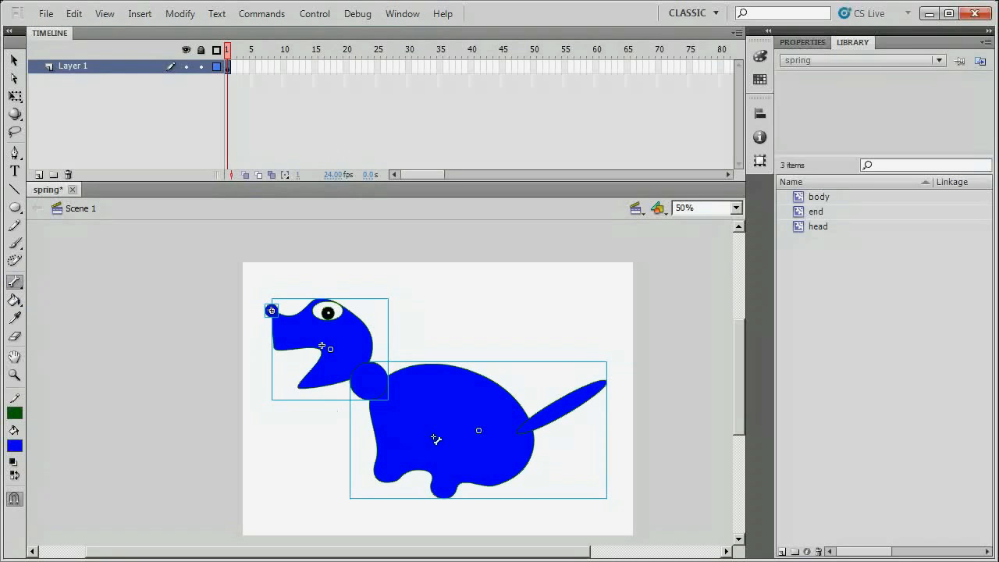
{"action": "left_click_drag", "start_coordinate": [439, 424], "coordinate": [272, 312]}
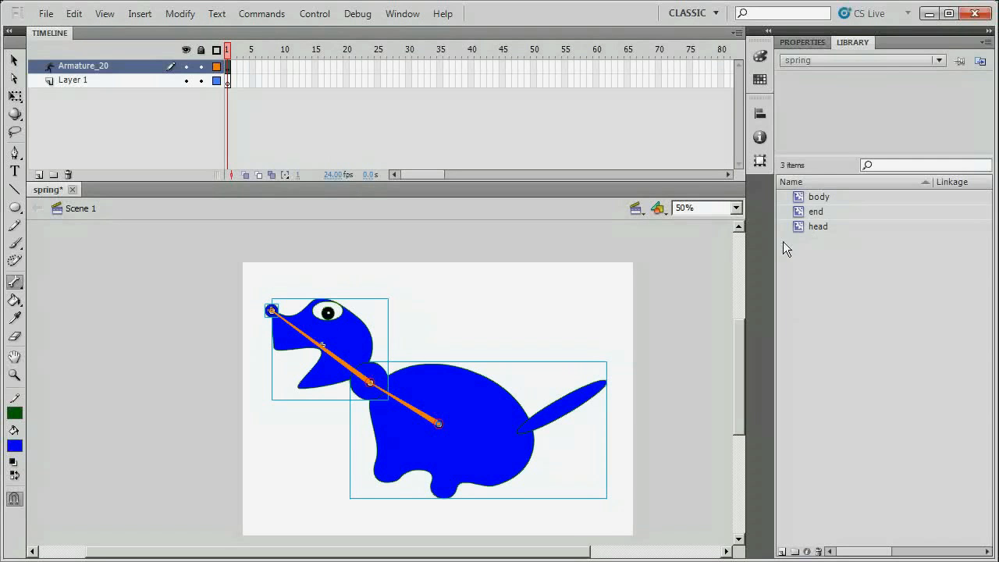
{"action": "double_click", "coordinate": [800, 214]}
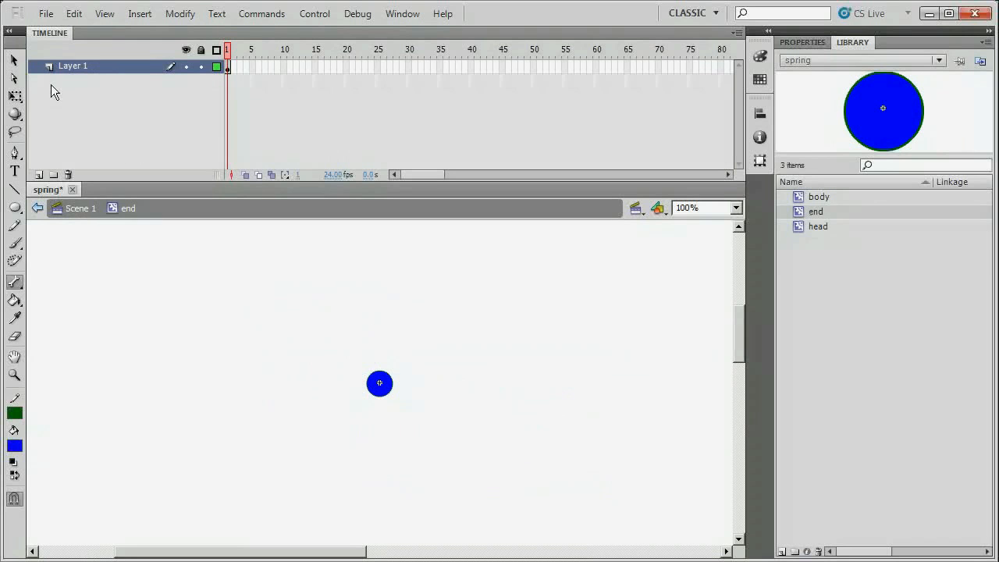
Delete the blue circle inside the end symbol so the dot becomes invisible.
{"action": "left_click", "coordinate": [14, 61]}
{"action": "left_click_drag", "start_coordinate": [346, 352], "coordinate": [418, 419]}
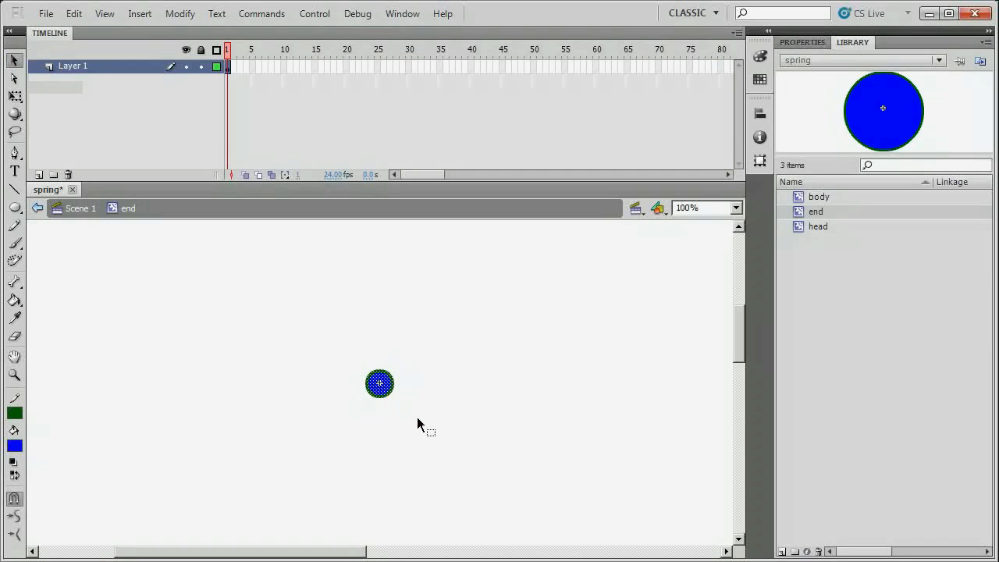
{"action": "key", "text": "Delete"}
Return to Scene 1 and preview the dinosaur in a test movie.
{"action": "left_click", "coordinate": [80, 209]}
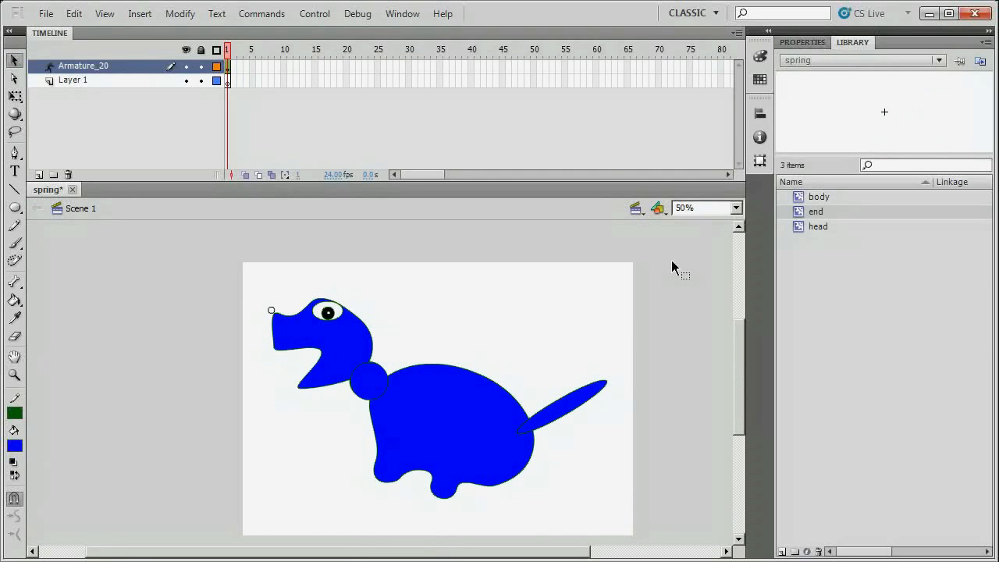
{"action": "key", "text": "ctrl+Return"}
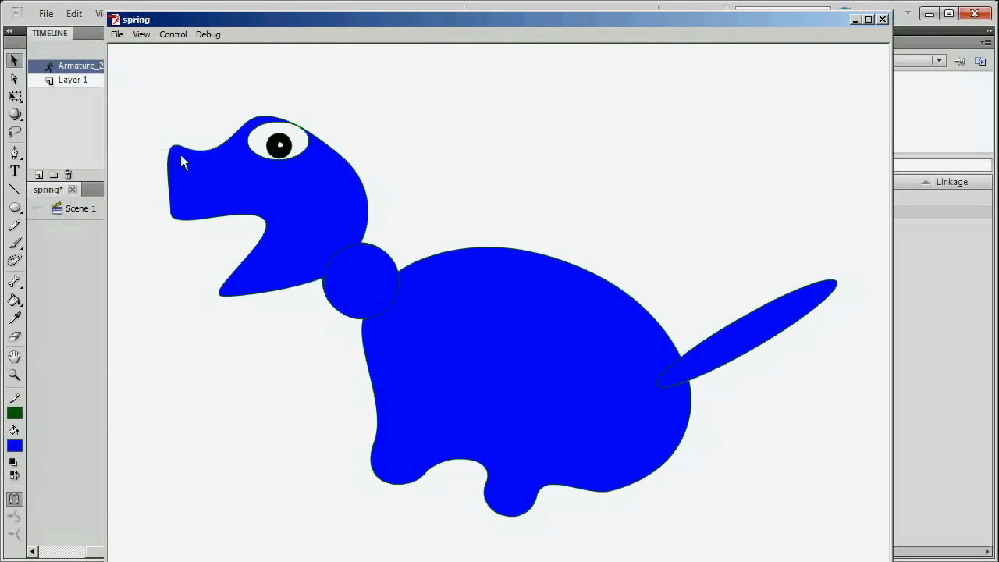
{"action": "left_click", "coordinate": [883, 19]}
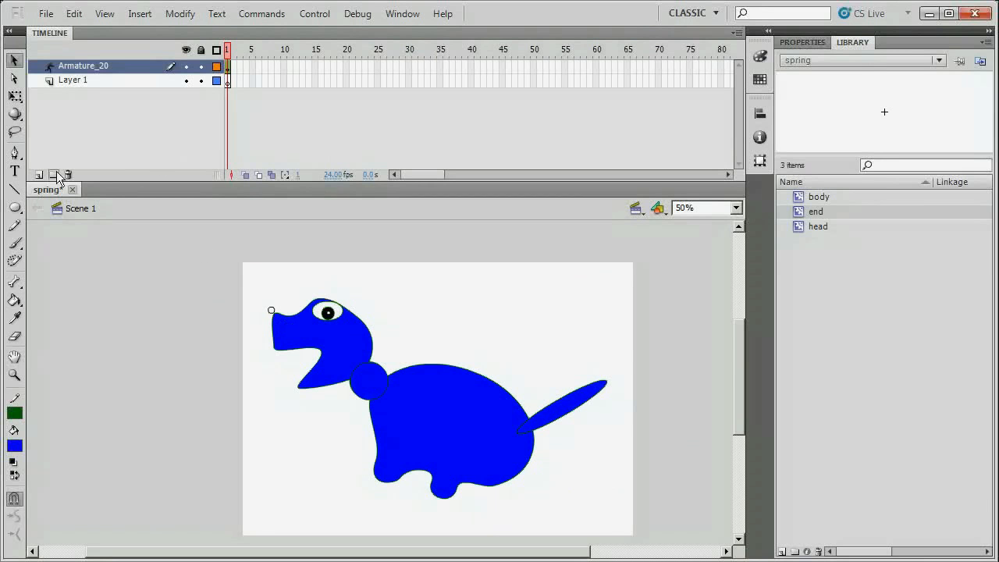
Delete Layer 1, then test-bend the armature at the nose bone and undo the bend.
{"action": "left_click", "coordinate": [97, 79]}
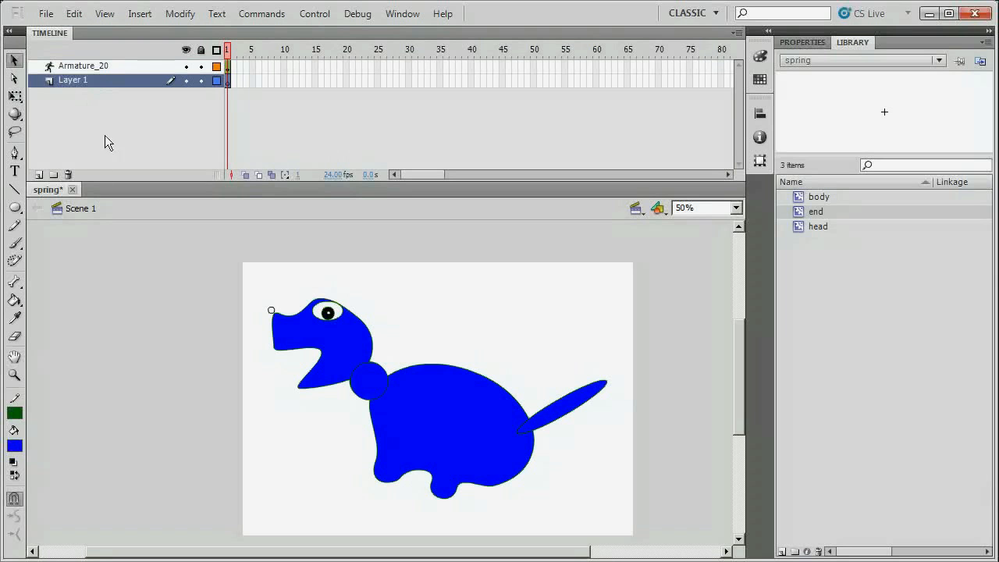
{"action": "left_click", "coordinate": [68, 175]}
{"action": "left_click", "coordinate": [14, 60]}
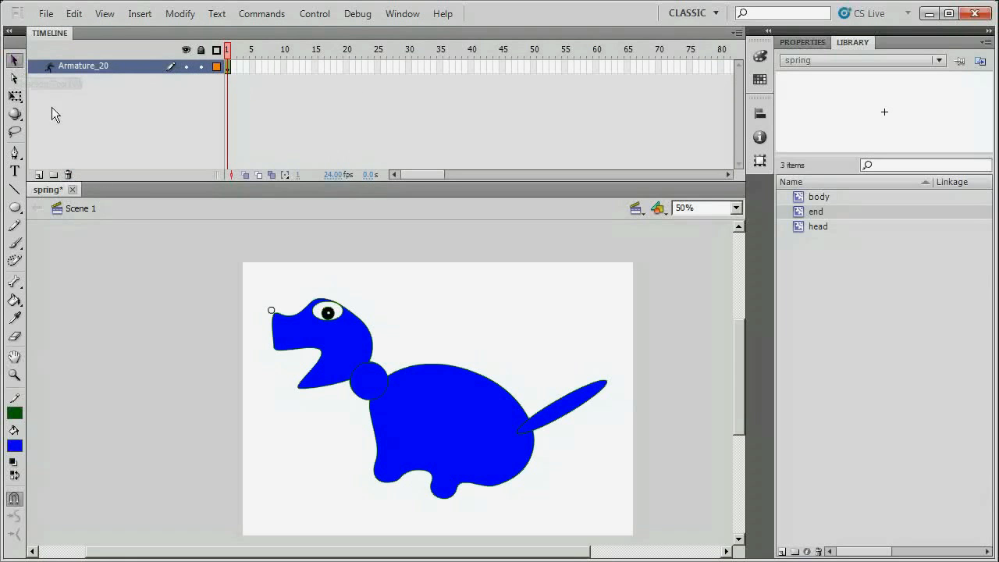
{"action": "mouse_move", "coordinate": [275, 314]}
{"action": "left_mouse_down"}
{"action": "mouse_move", "coordinate": [239, 335]}
{"action": "mouse_move", "coordinate": [296, 342]}
{"action": "mouse_move", "coordinate": [263, 299]}
{"action": "mouse_move", "coordinate": [270, 288]}
{"action": "mouse_move", "coordinate": [281, 332]}
{"action": "left_mouse_up"}
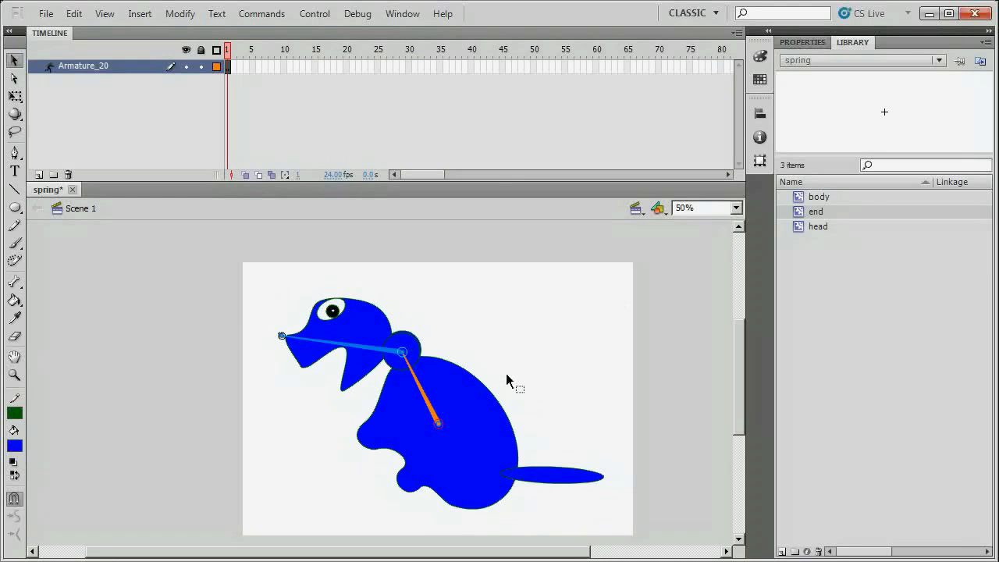
{"action": "key", "text": "ctrl+z"}
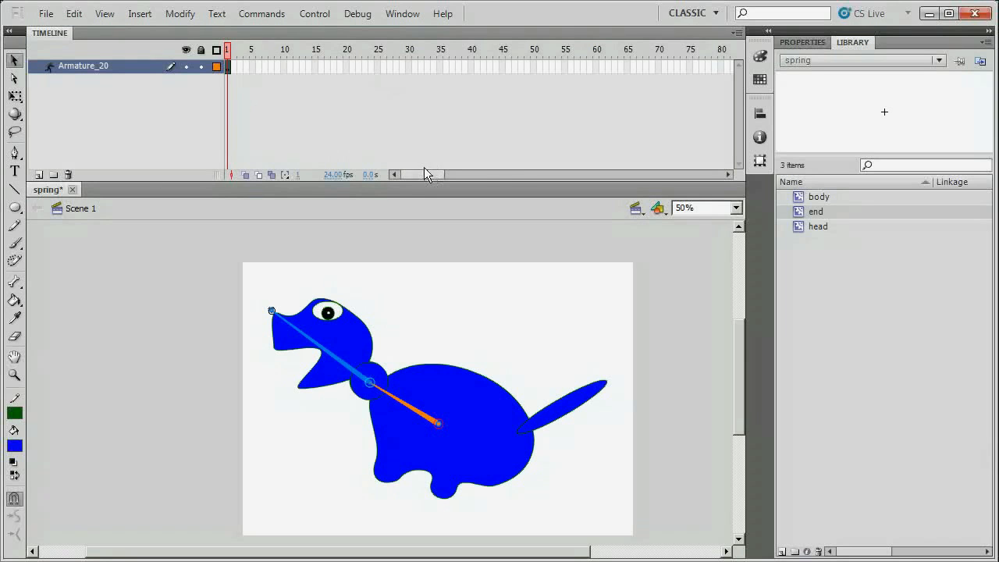
Insert a pose at frame 100 on the Armature_20 layer.
{"action": "left_click_drag", "start_coordinate": [423, 172], "coordinate": [462, 180]}
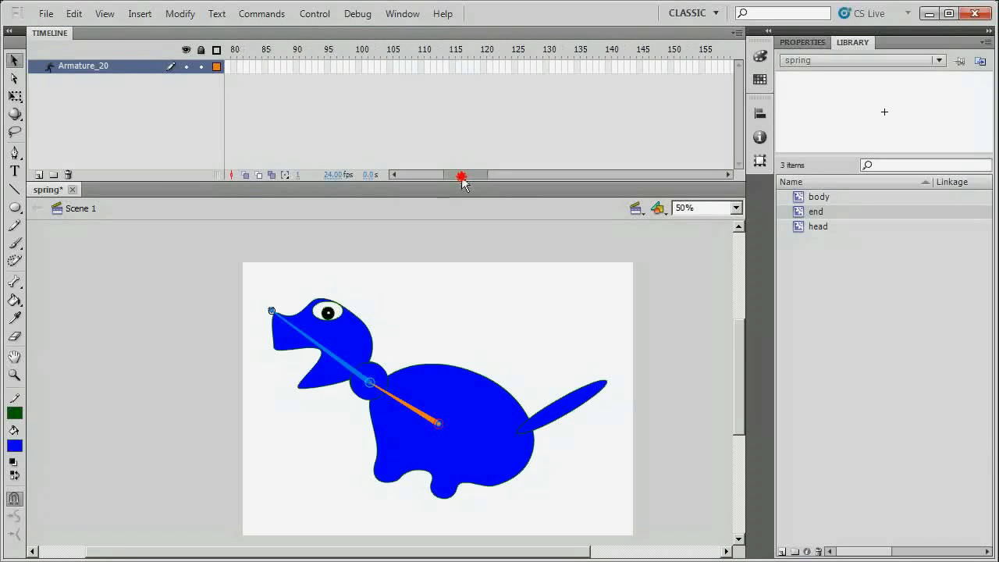
{"action": "left_click", "coordinate": [359, 68]}
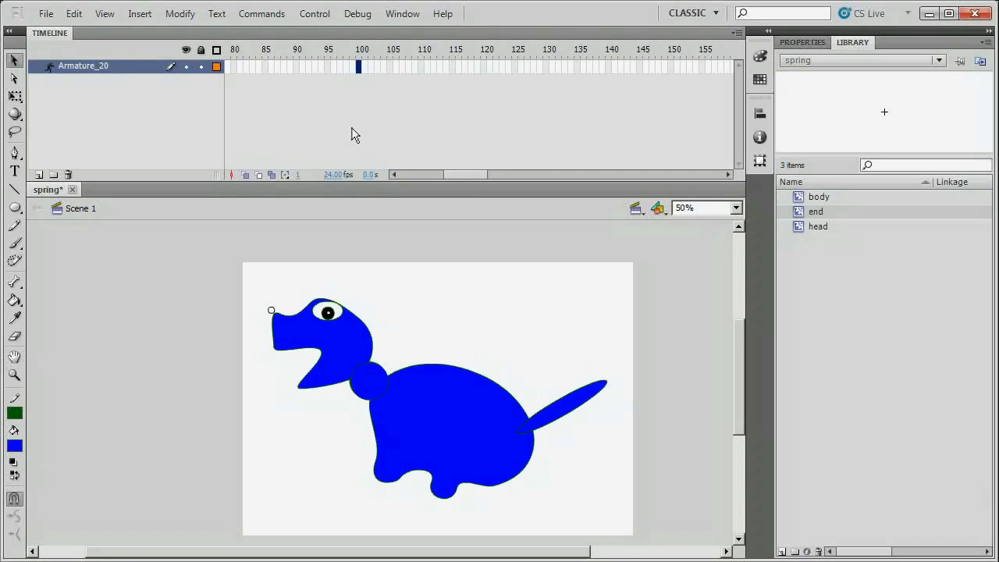
{"action": "key", "text": "F6"}
{"action": "left_click_drag", "start_coordinate": [462, 179], "coordinate": [404, 179]}
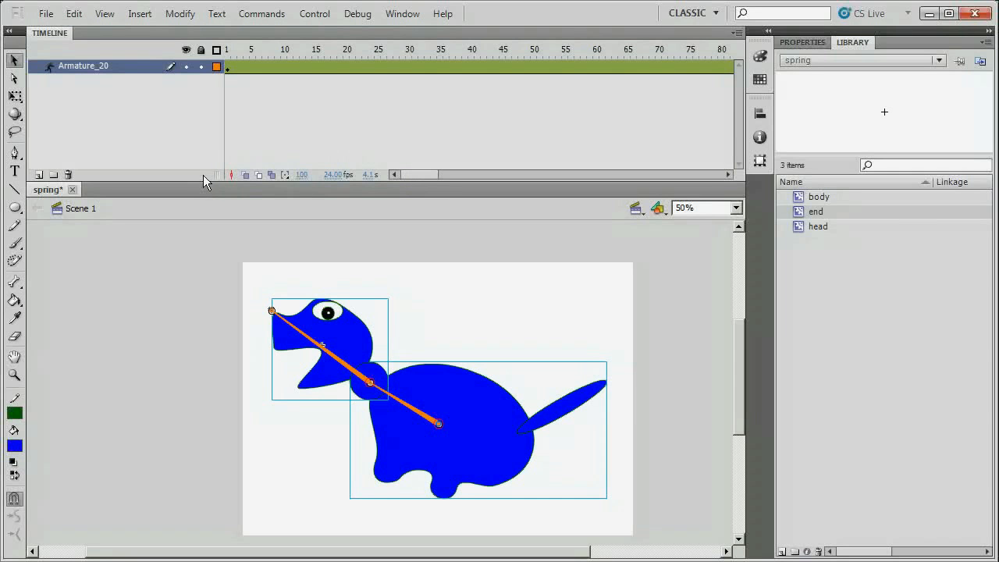
At frame 5, pose the dinosaur's head lower by dragging the armature.
{"action": "left_click", "coordinate": [252, 67]}
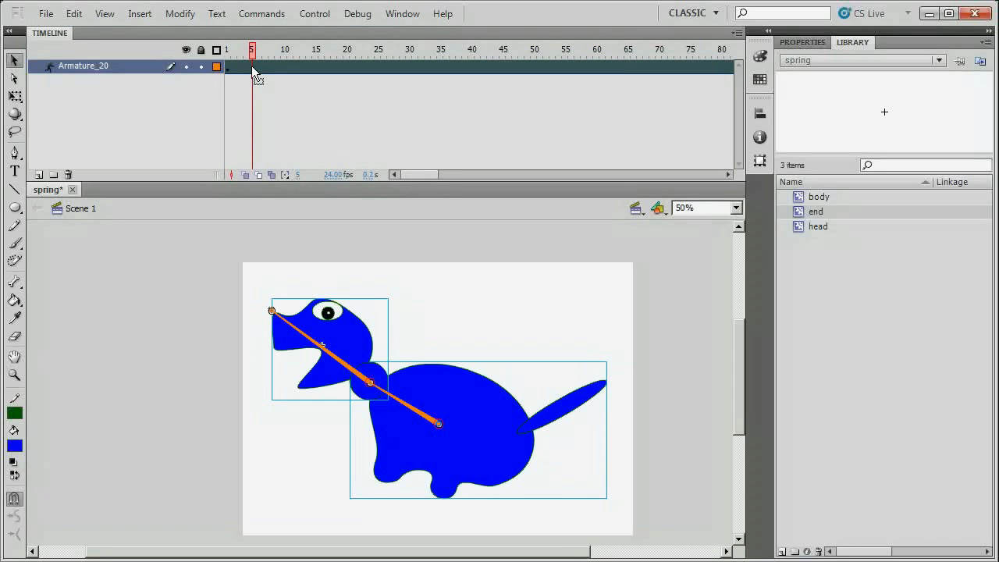
{"action": "left_click", "coordinate": [267, 95]}
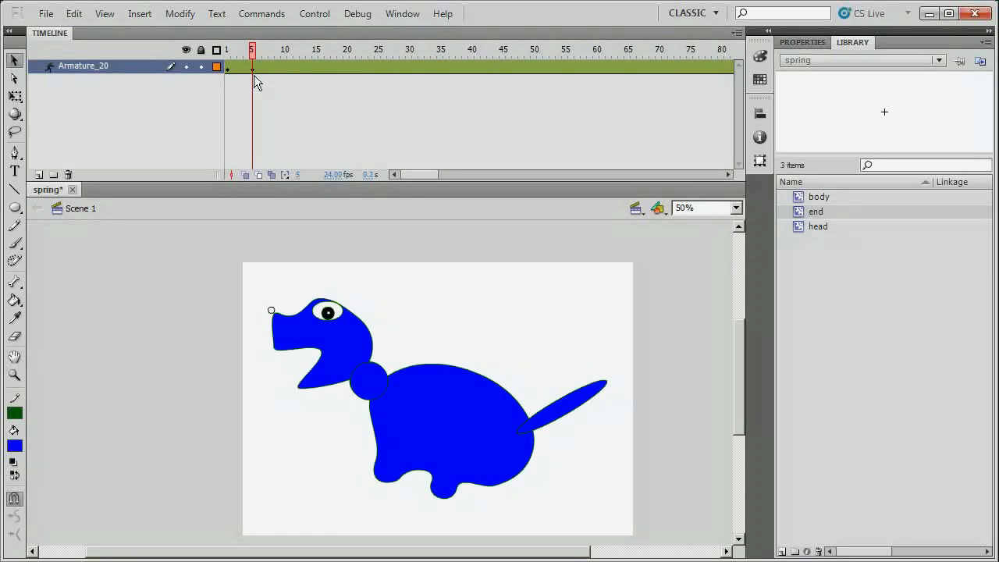
{"action": "left_click", "coordinate": [15, 63]}
{"action": "left_click", "coordinate": [277, 318]}
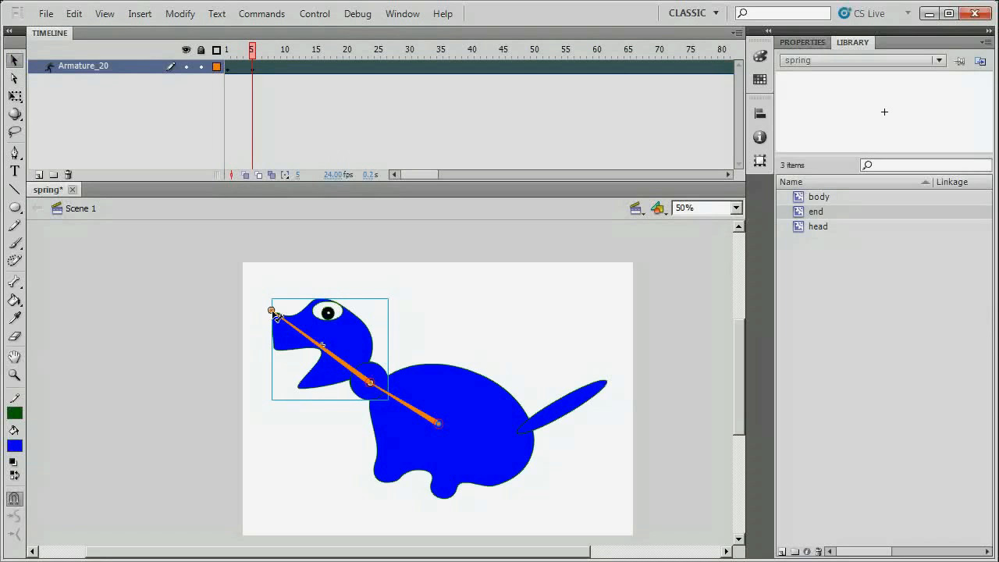
{"action": "left_click_drag", "start_coordinate": [277, 316], "coordinate": [277, 341]}
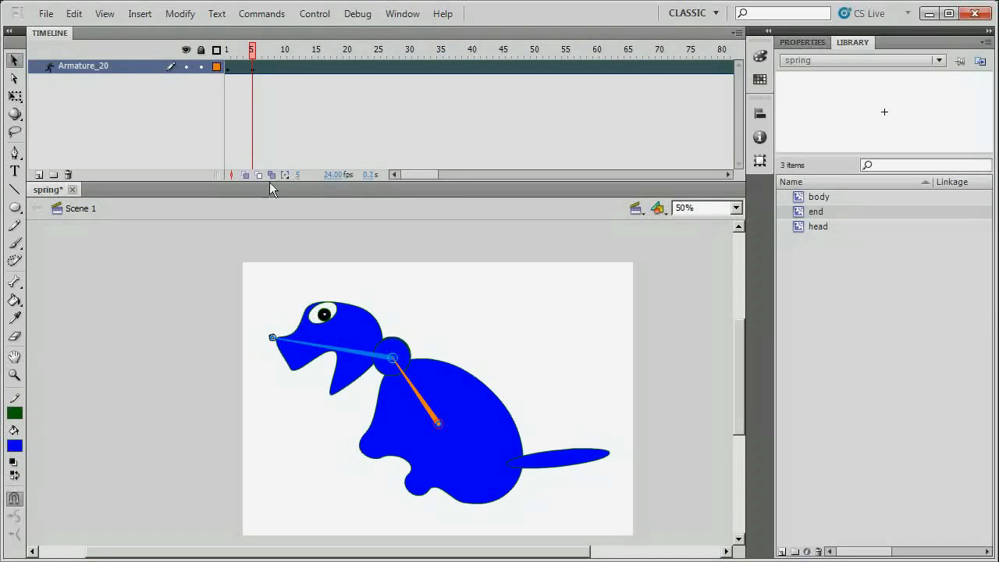
Scrub the timeline to compare poses, then select the neck armature's upper head bone.
{"action": "left_click", "coordinate": [255, 60]}
{"action": "left_click", "coordinate": [226, 56]}
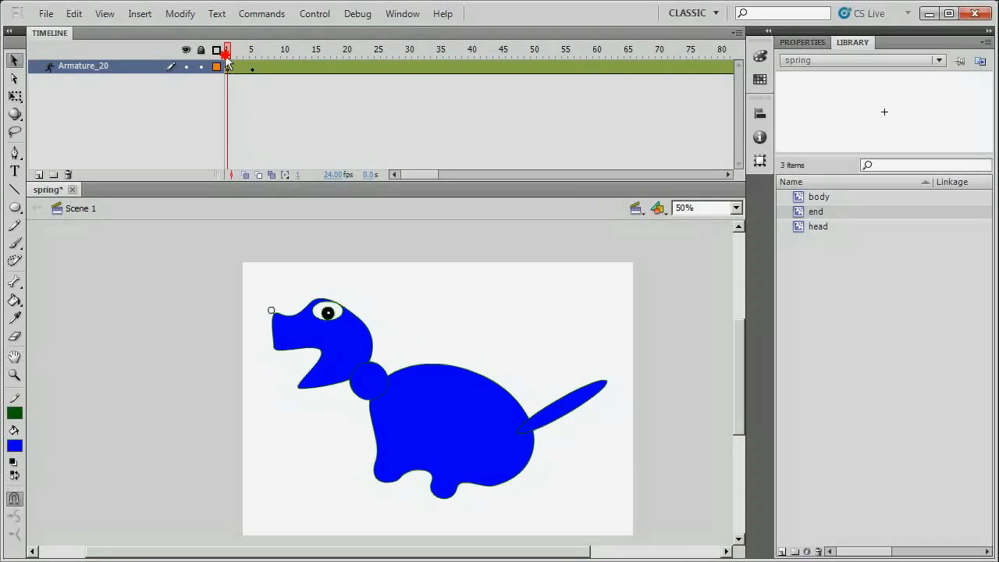
{"action": "left_click_drag", "start_coordinate": [225, 56], "coordinate": [255, 59]}
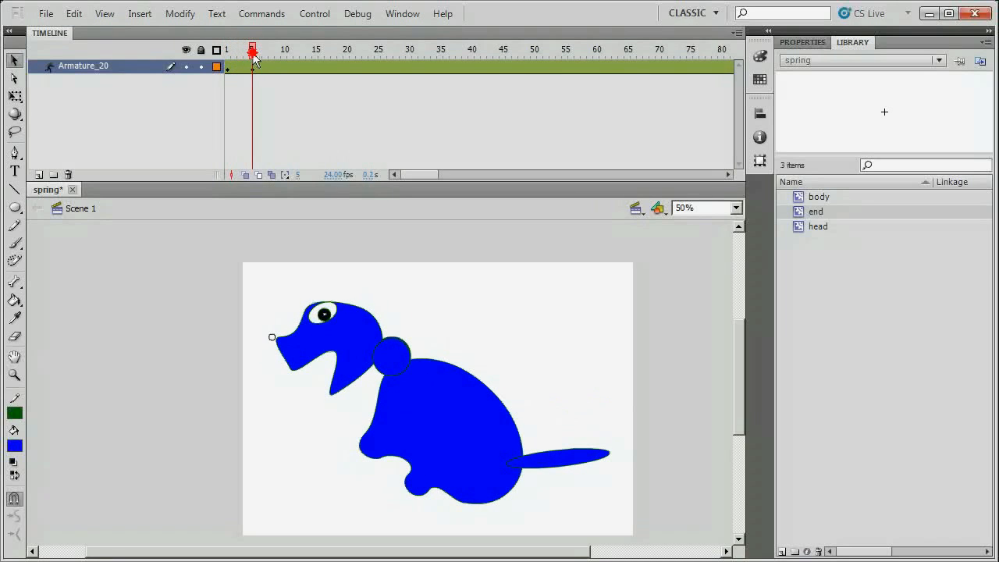
{"action": "left_click_drag", "start_coordinate": [255, 59], "coordinate": [222, 64]}
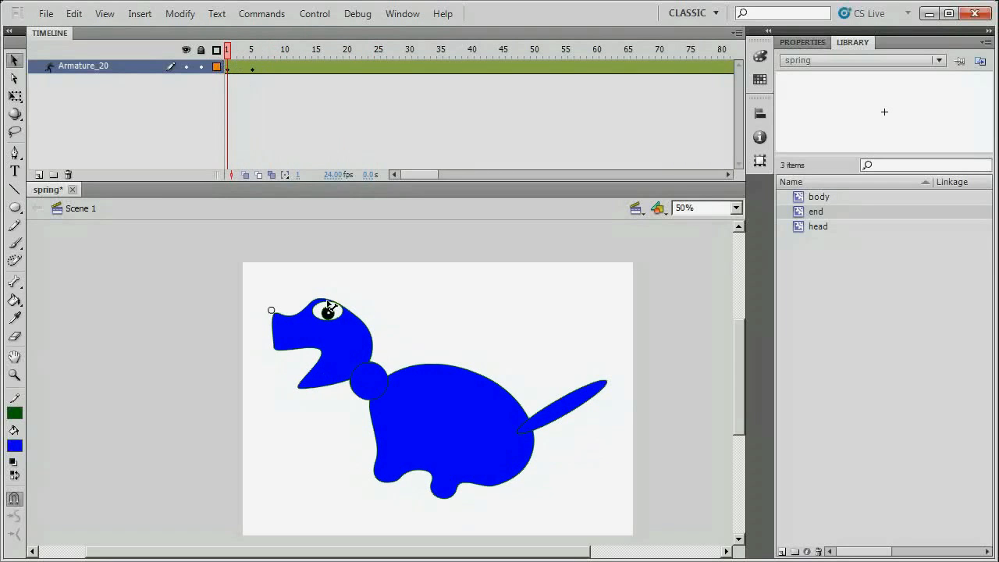
{"action": "left_click", "coordinate": [346, 362]}
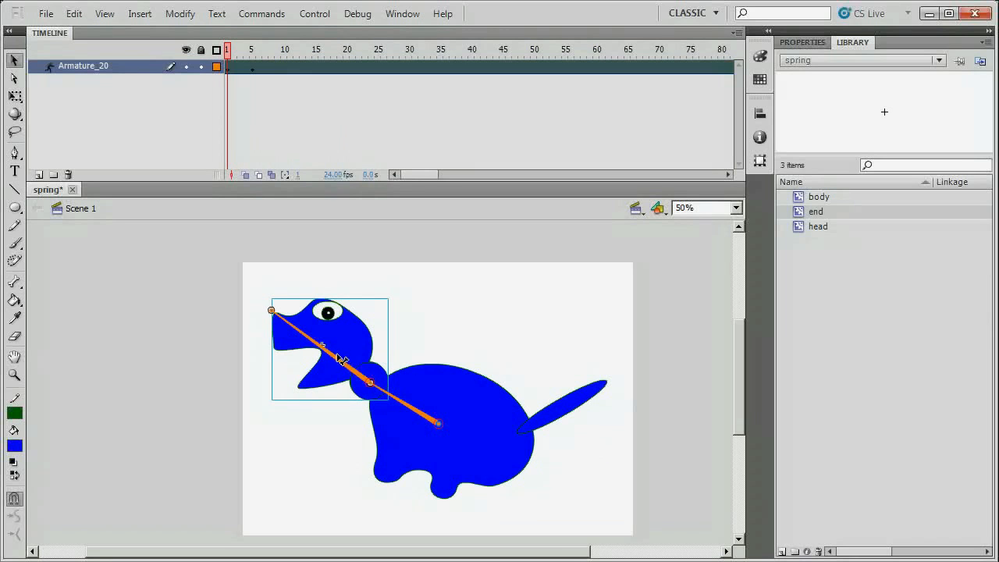
{"action": "left_click", "coordinate": [338, 363]}
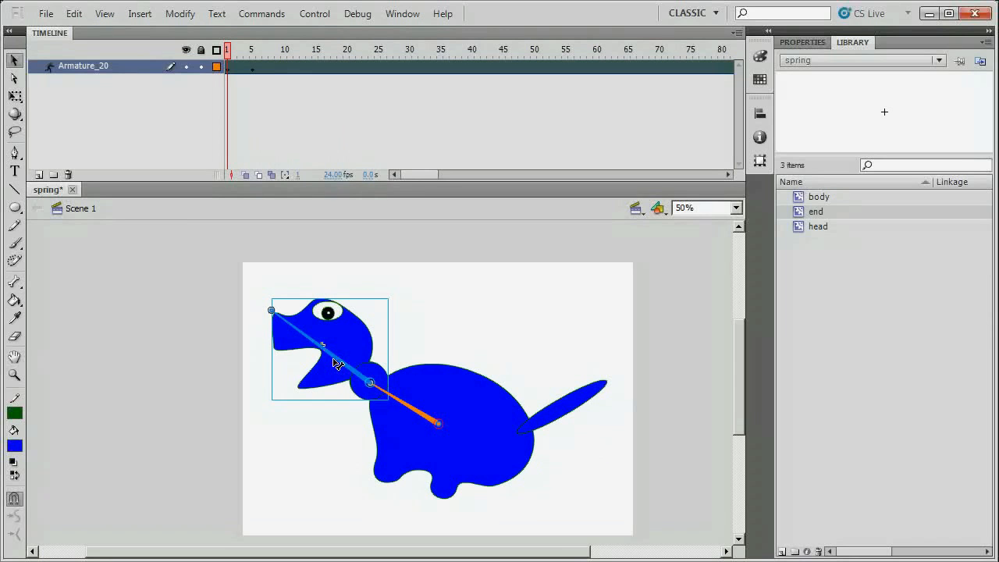
Set the head bone's Spring Strength to 9 in Properties, leaving Damping at 0.
{"action": "left_click", "coordinate": [803, 43]}
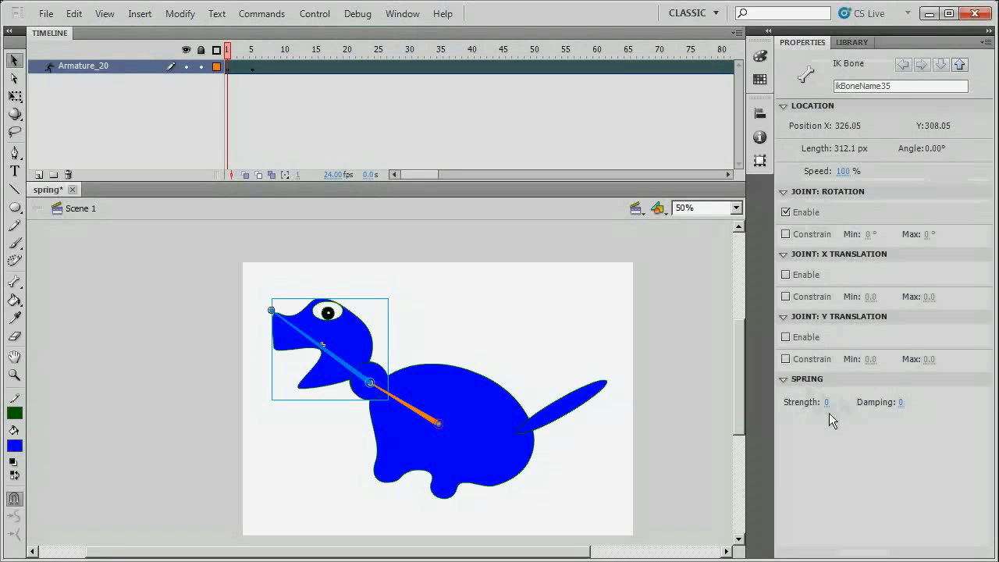
{"action": "left_click_drag", "start_coordinate": [829, 402], "coordinate": [835, 401]}
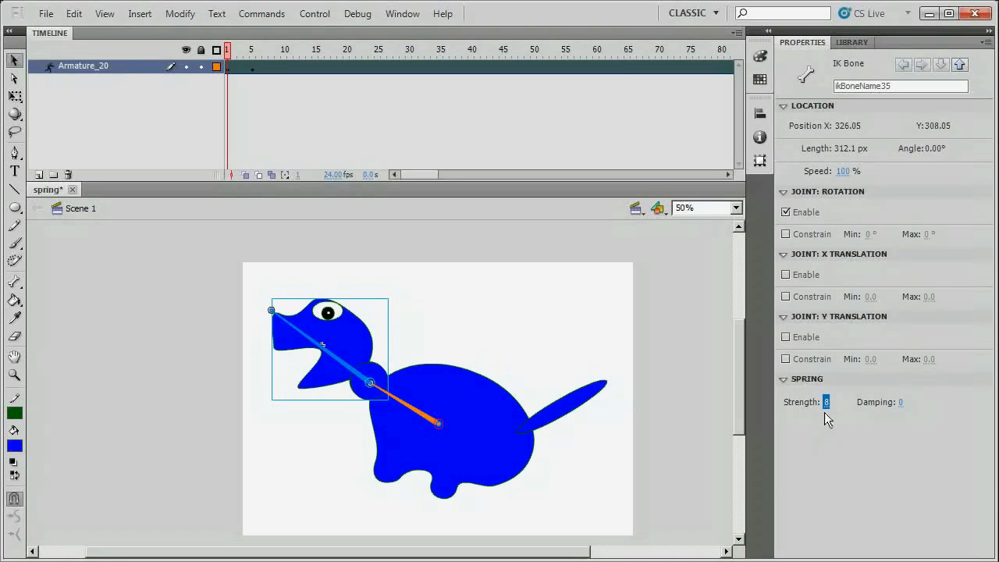
{"action": "left_click_drag", "start_coordinate": [833, 402], "coordinate": [928, 402]}
{"action": "left_click_drag", "start_coordinate": [832, 402], "coordinate": [764, 405]}
{"action": "left_click_drag", "start_coordinate": [901, 402], "coordinate": [862, 399]}
{"action": "left_click", "coordinate": [229, 51]}
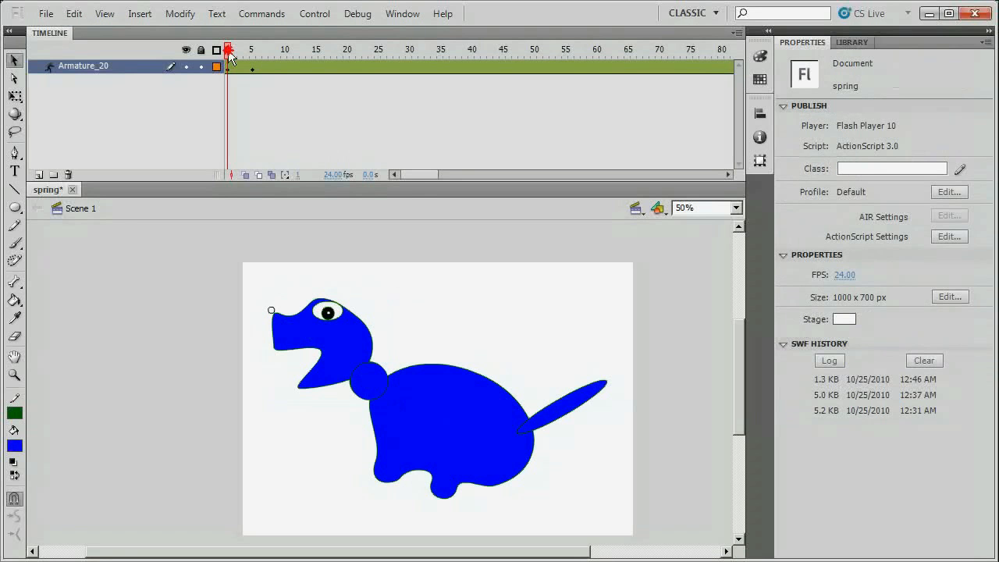
{"action": "left_click_drag", "start_coordinate": [229, 53], "coordinate": [352, 112]}
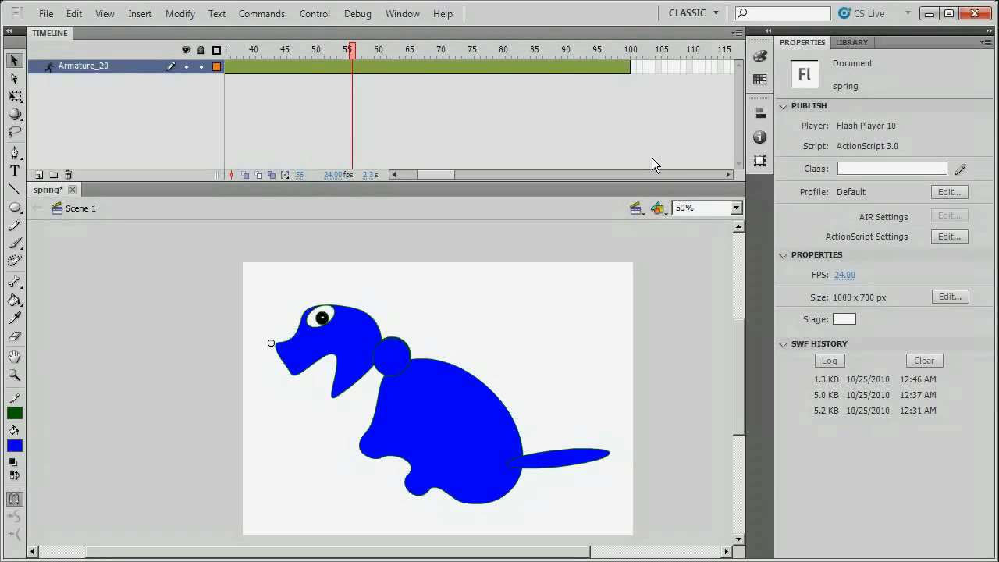
{"action": "key", "text": "ctrl+Return"}
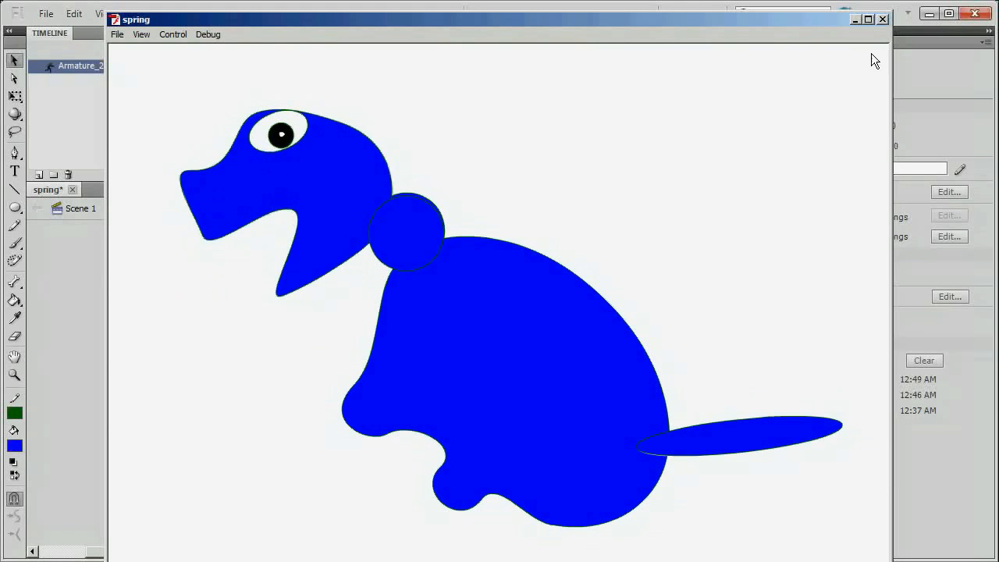
{"action": "left_click", "coordinate": [883, 20]}
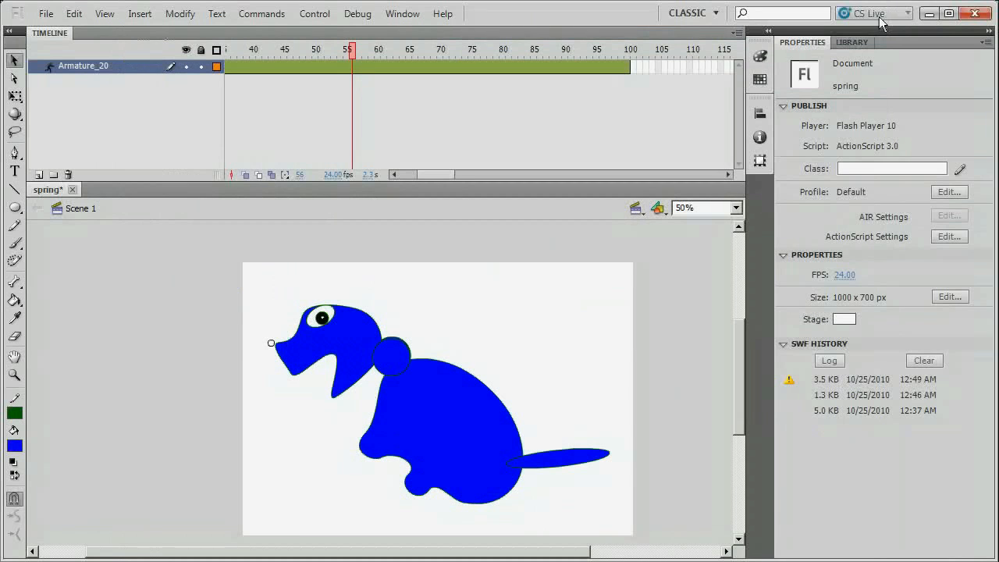
{"action": "left_click_drag", "start_coordinate": [430, 174], "coordinate": [222, 70]}
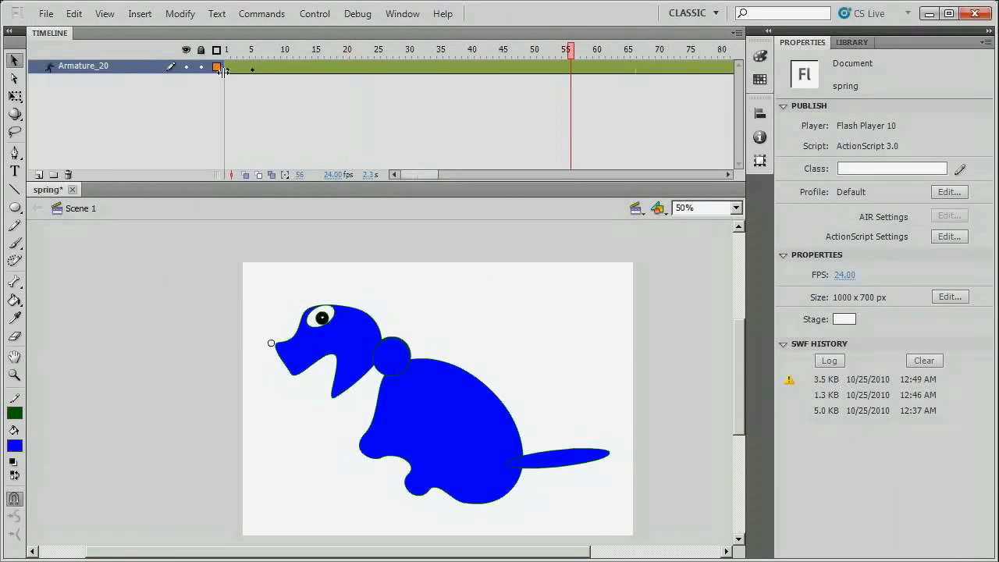
{"action": "left_click", "coordinate": [222, 69]}
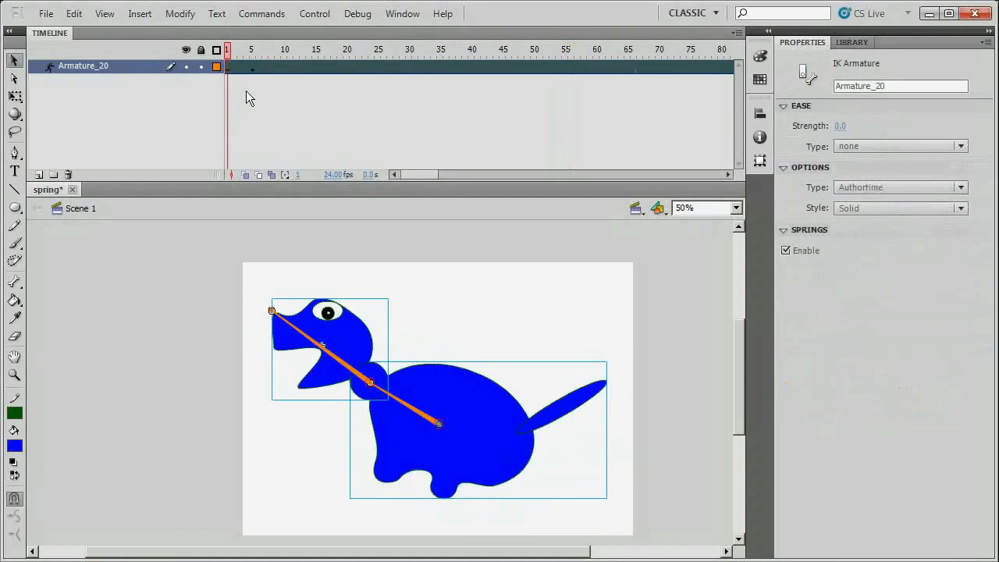
Give the lower body bone spring strength 11 and test-play the springy neck.
{"action": "left_click", "coordinate": [414, 413]}
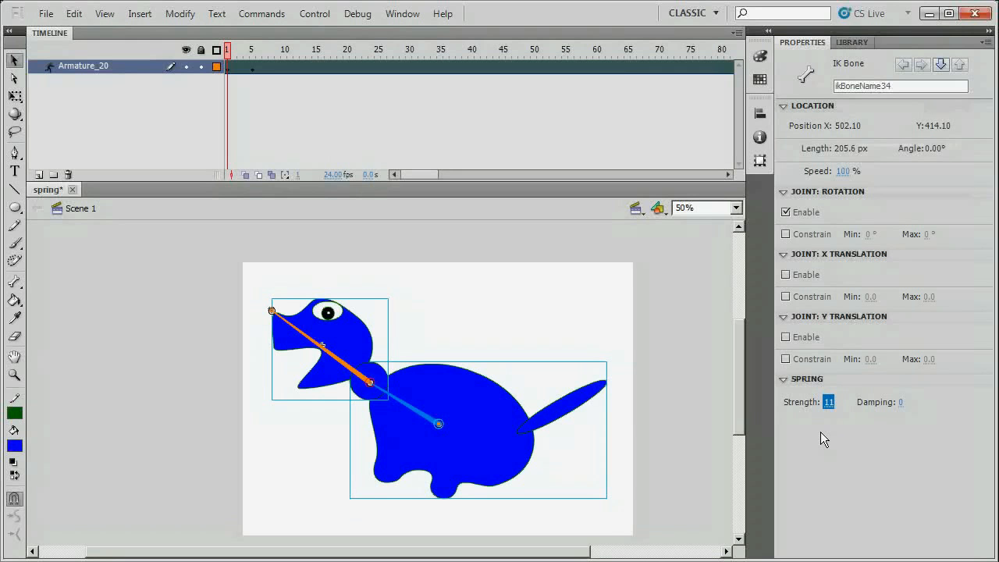
{"action": "key", "text": "ctrl+Return"}
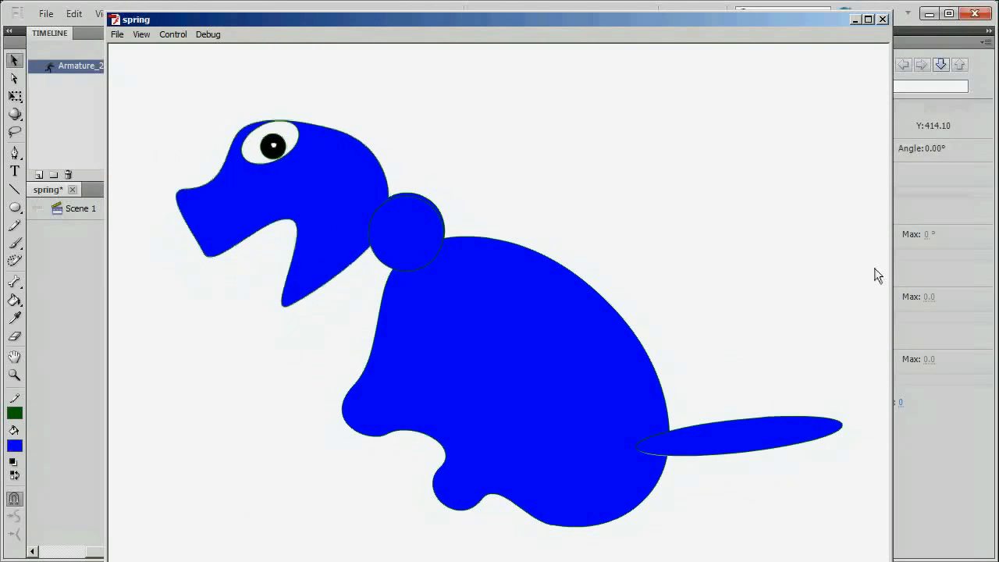
{"action": "left_click", "coordinate": [883, 19]}
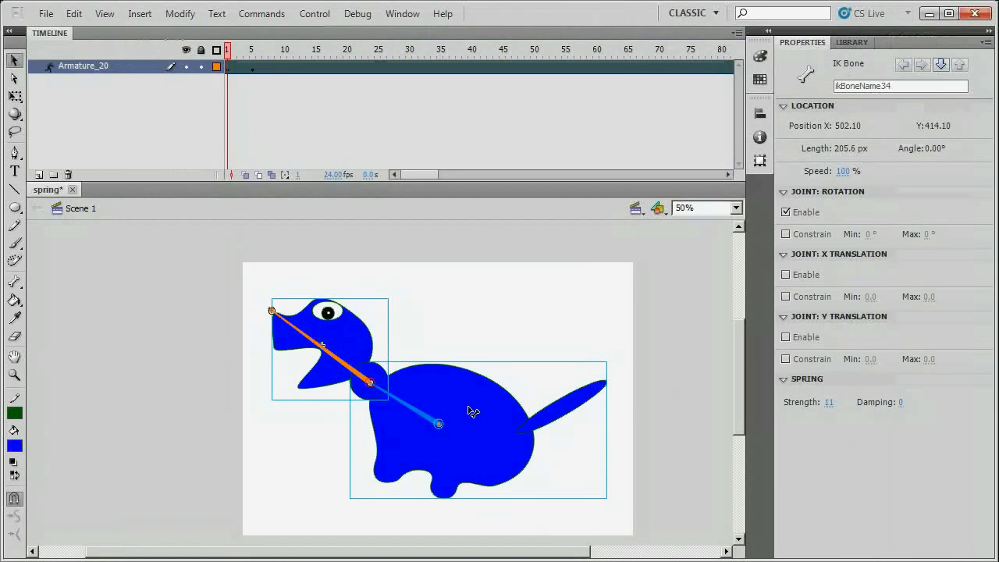
{"action": "left_click", "coordinate": [460, 338]}
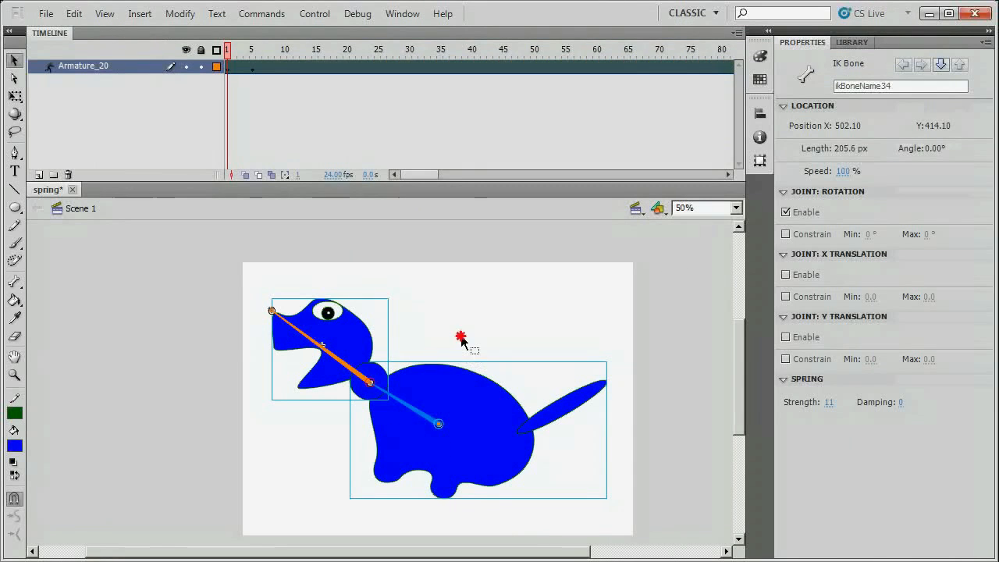
Test-play the springy dinosaur again, then show the Library's body, end and head symbols.
{"action": "left_click", "coordinate": [414, 416]}
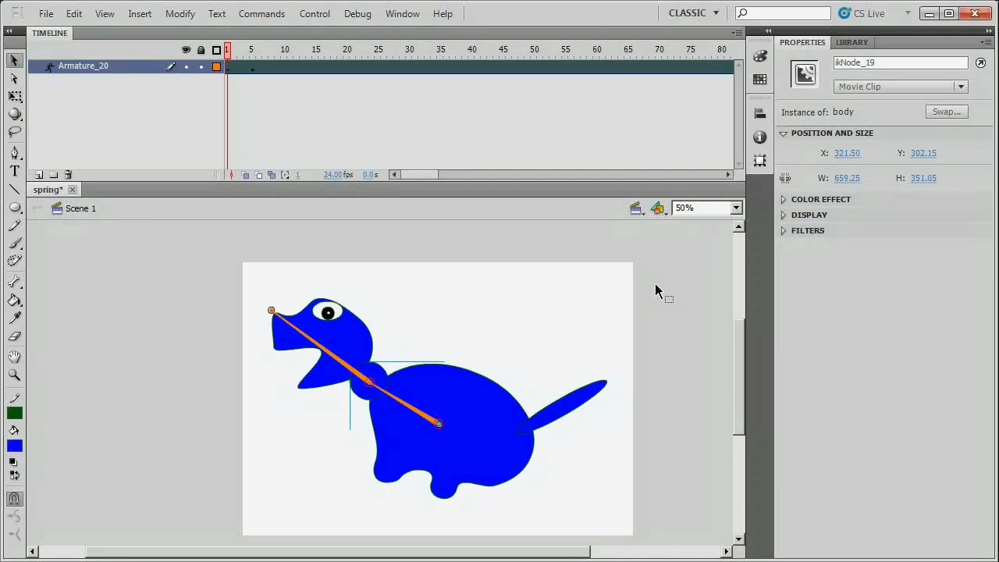
{"action": "key", "text": "ctrl+Return"}
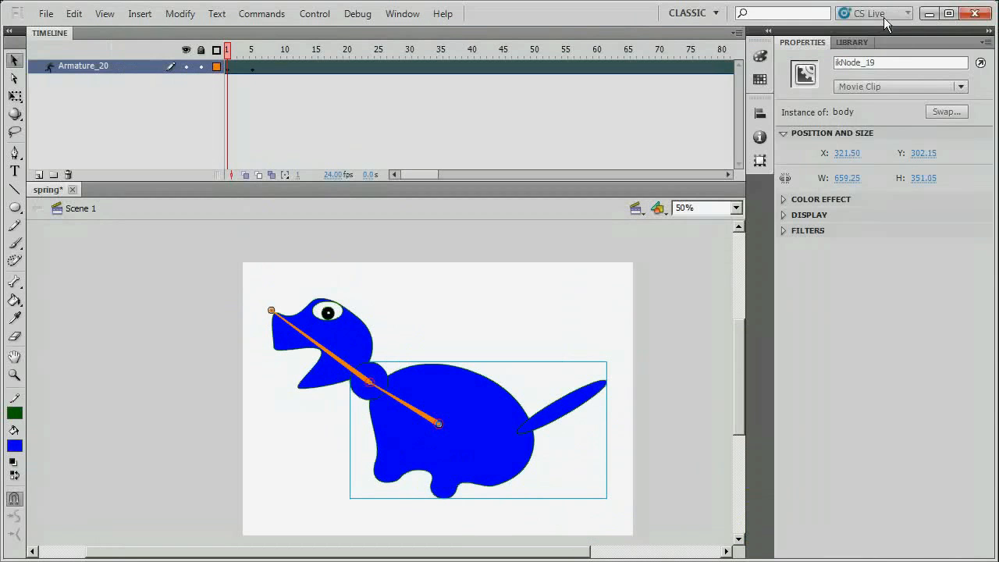
{"action": "left_click", "coordinate": [883, 19]}
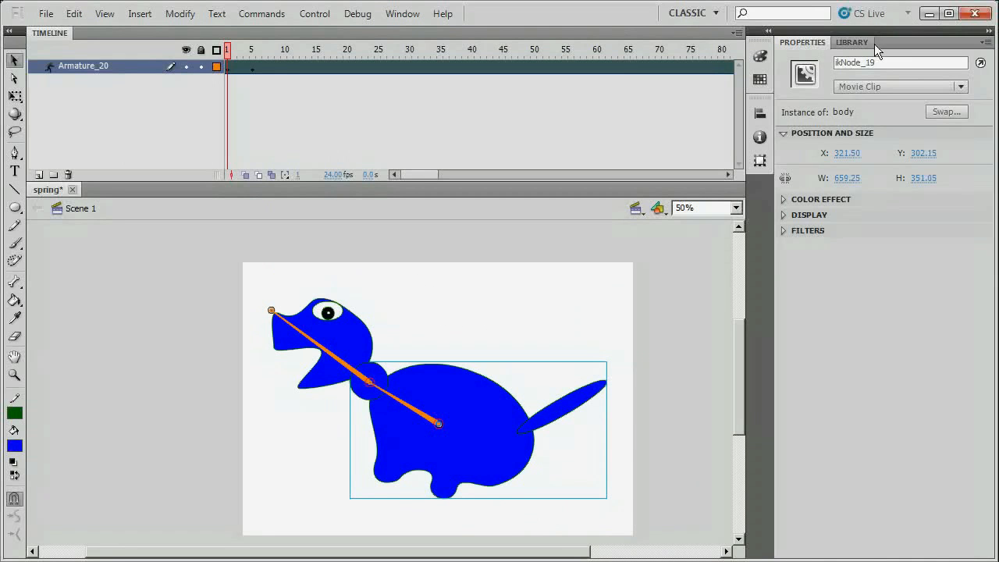
{"action": "left_click", "coordinate": [852, 42]}
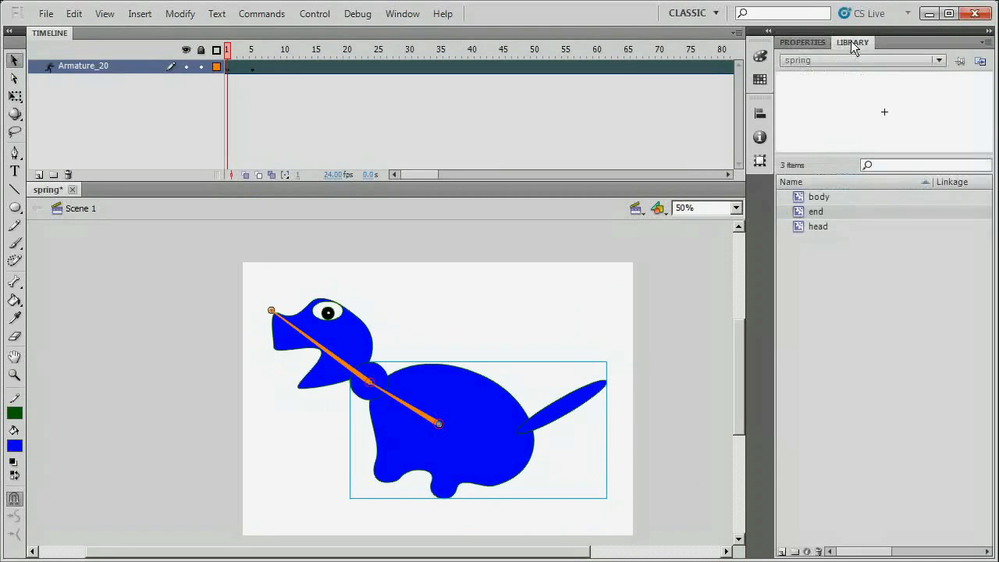
Inside the head symbol, draw five red-filled oval spots on the blue head.
{"action": "double_click", "coordinate": [799, 226]}
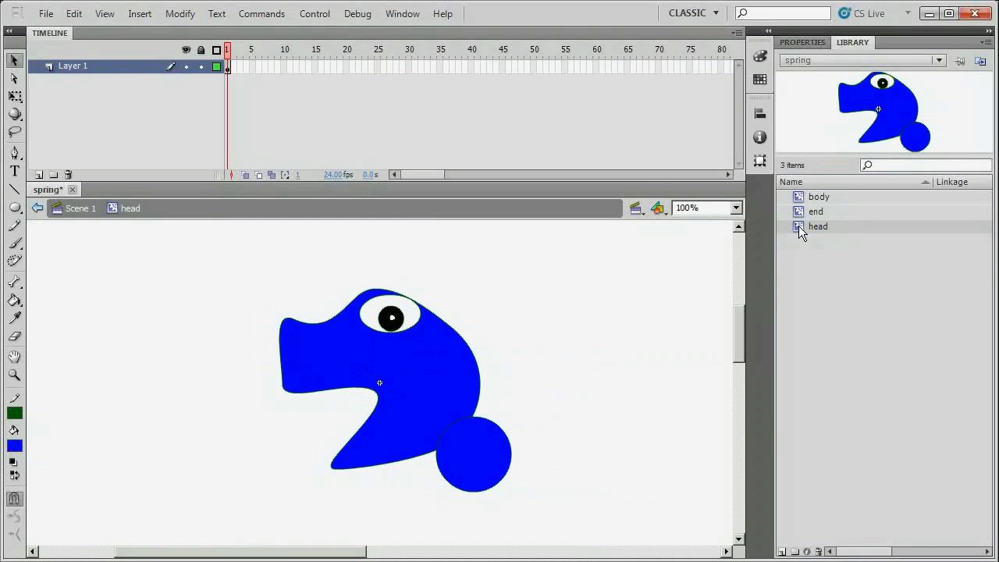
{"action": "left_click", "coordinate": [14, 207]}
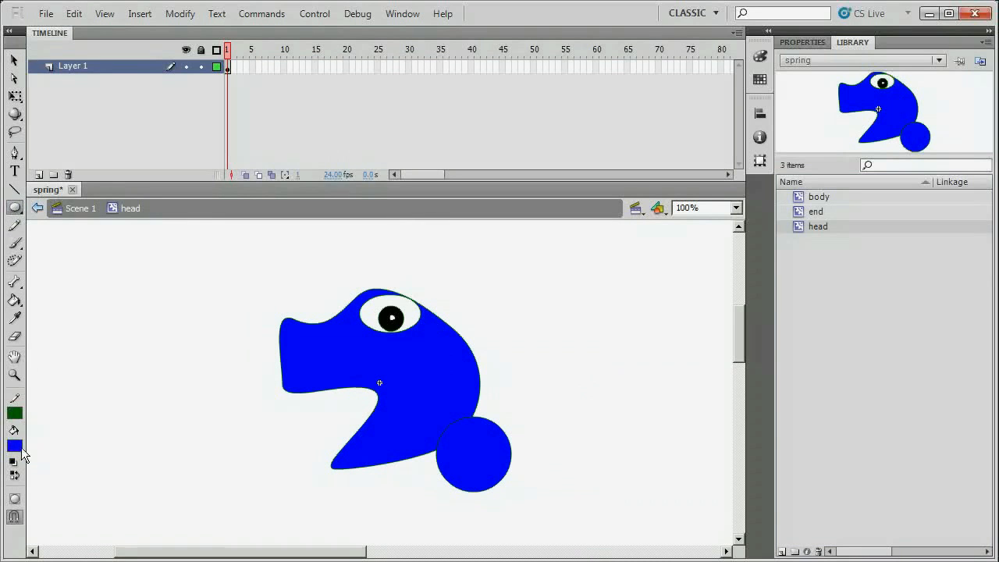
{"action": "left_click", "coordinate": [17, 448]}
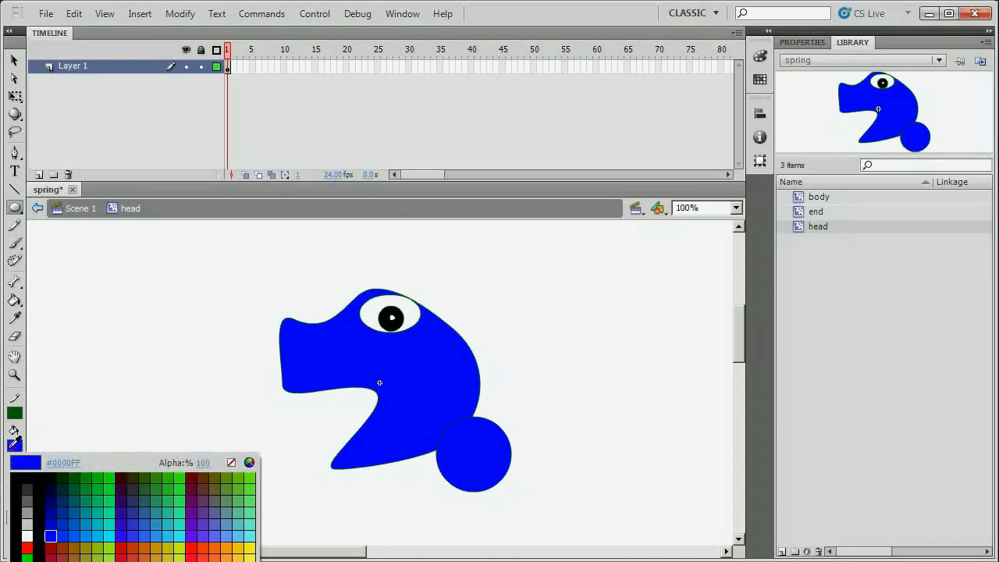
{"action": "left_click", "coordinate": [27, 548]}
{"action": "left_click_drag", "start_coordinate": [321, 346], "coordinate": [346, 372]}
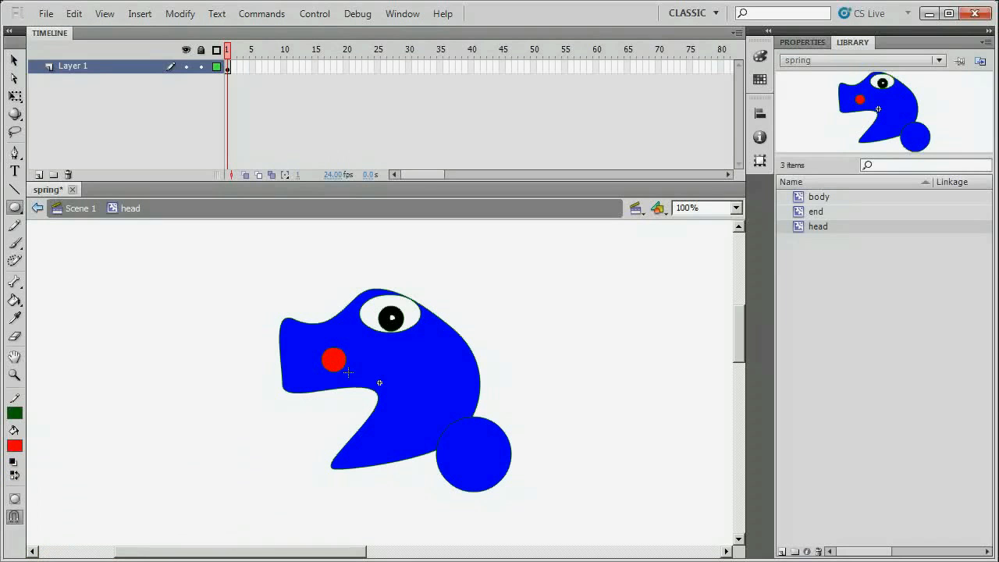
{"action": "left_click_drag", "start_coordinate": [402, 360], "coordinate": [418, 375]}
{"action": "left_click_drag", "start_coordinate": [410, 411], "coordinate": [424, 426]}
{"action": "left_click_drag", "start_coordinate": [376, 438], "coordinate": [386, 447]}
{"action": "left_click_drag", "start_coordinate": [436, 385], "coordinate": [462, 438]}
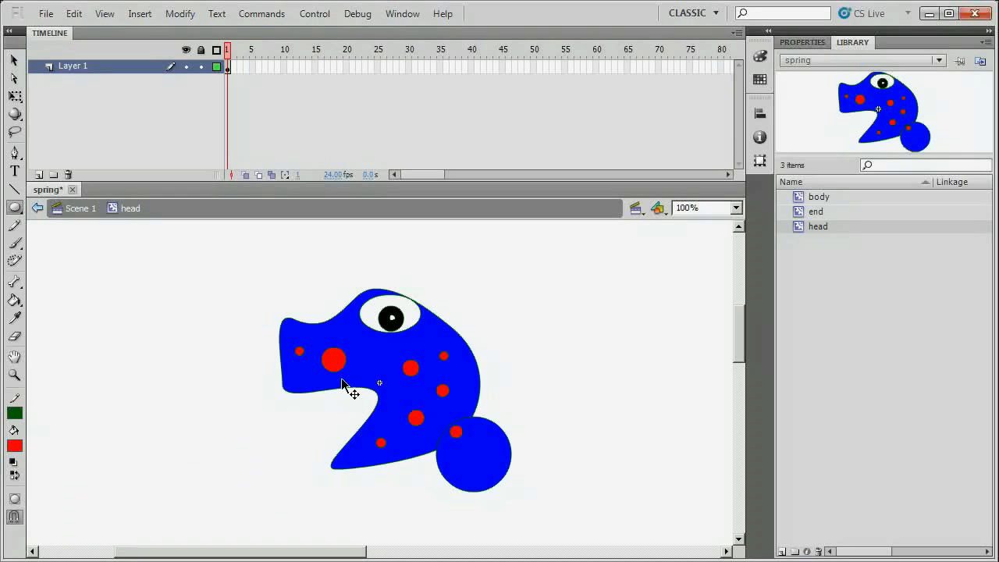
Save the file, test-play the spotted dinosaur, and return to Scene 1.
{"action": "key", "text": "ctrl+s"}
{"action": "key", "text": "ctrl+Return"}
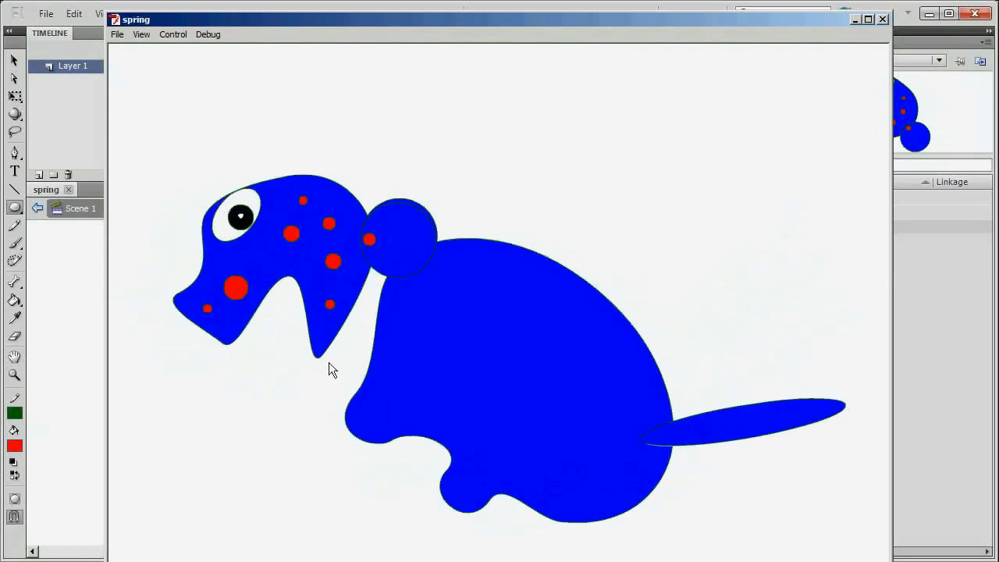
{"action": "left_click", "coordinate": [881, 19]}
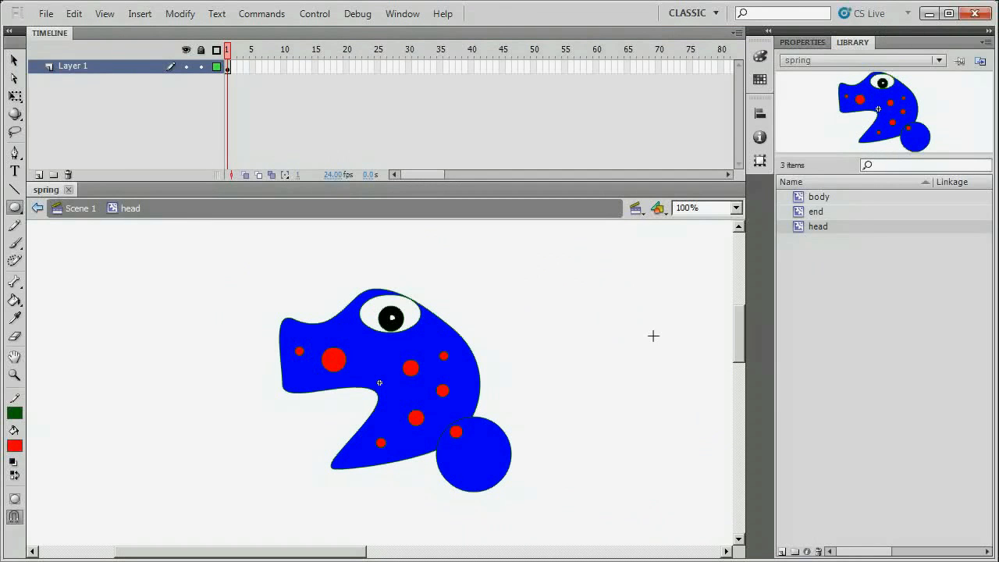
{"action": "scroll", "coordinate": [653, 336], "scroll_direction": "down", "scroll_amount": 1}
{"action": "left_click", "coordinate": [81, 208]}
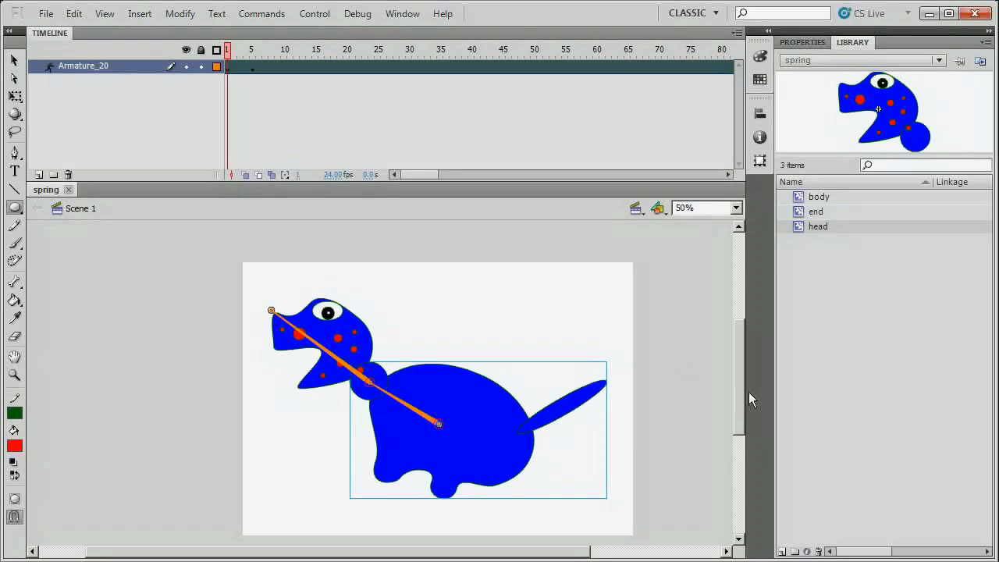
Inside the body symbol, draw a tail bone from the tail base toward the tip.
{"action": "double_click", "coordinate": [800, 199]}
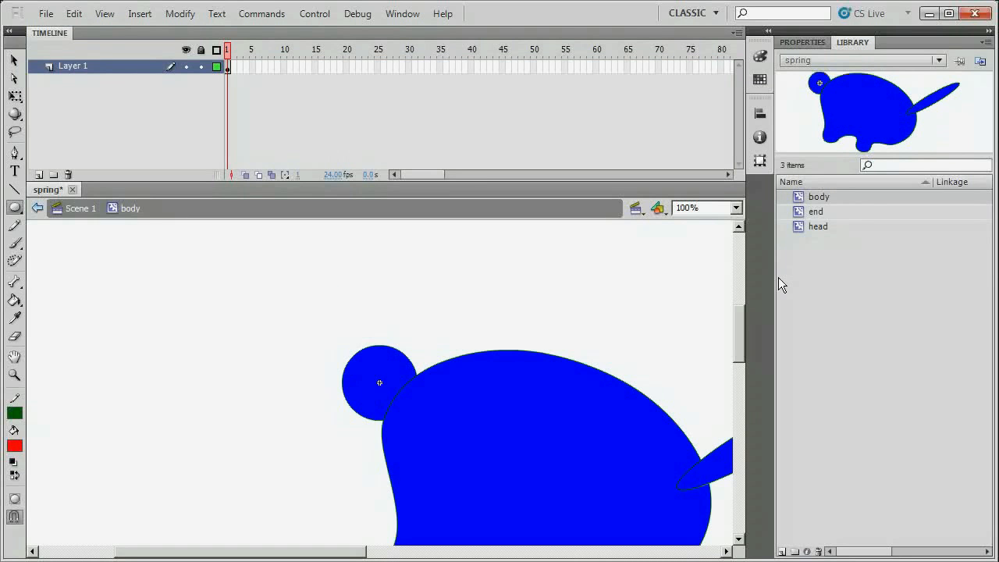
{"action": "key", "text": "ctrl+minus"}
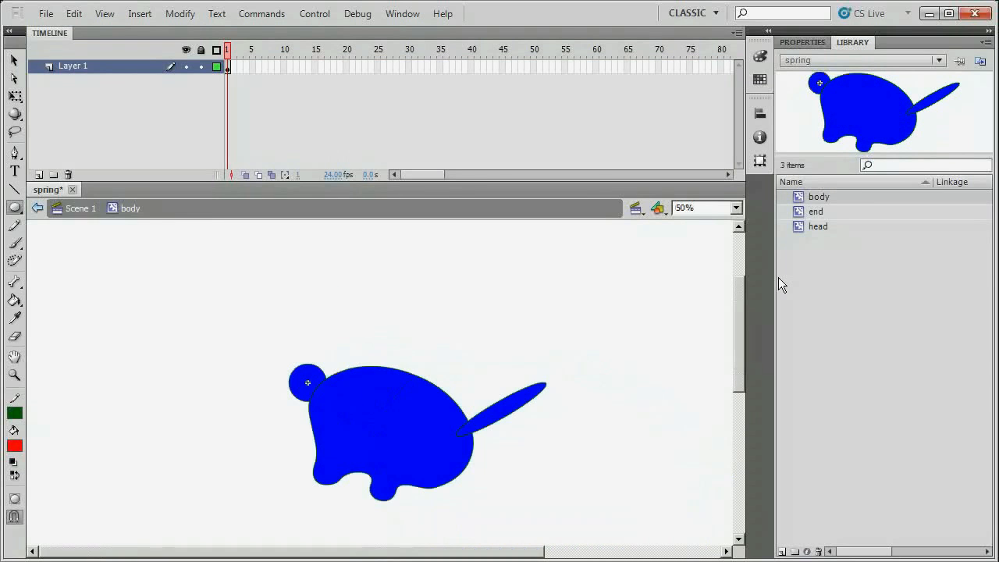
{"action": "left_click", "coordinate": [14, 61]}
{"action": "left_click_drag", "start_coordinate": [235, 333], "coordinate": [609, 539]}
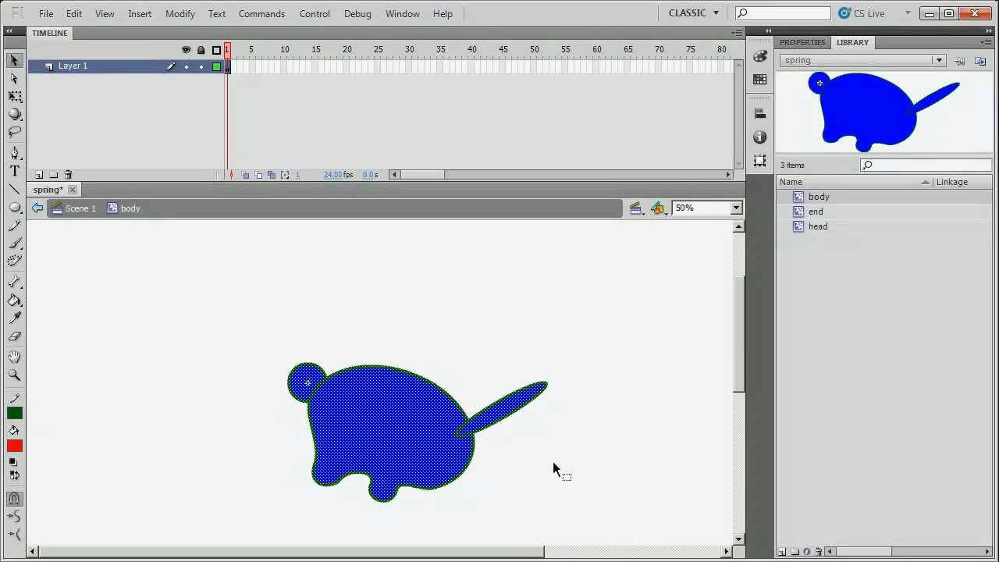
{"action": "left_click", "coordinate": [14, 282]}
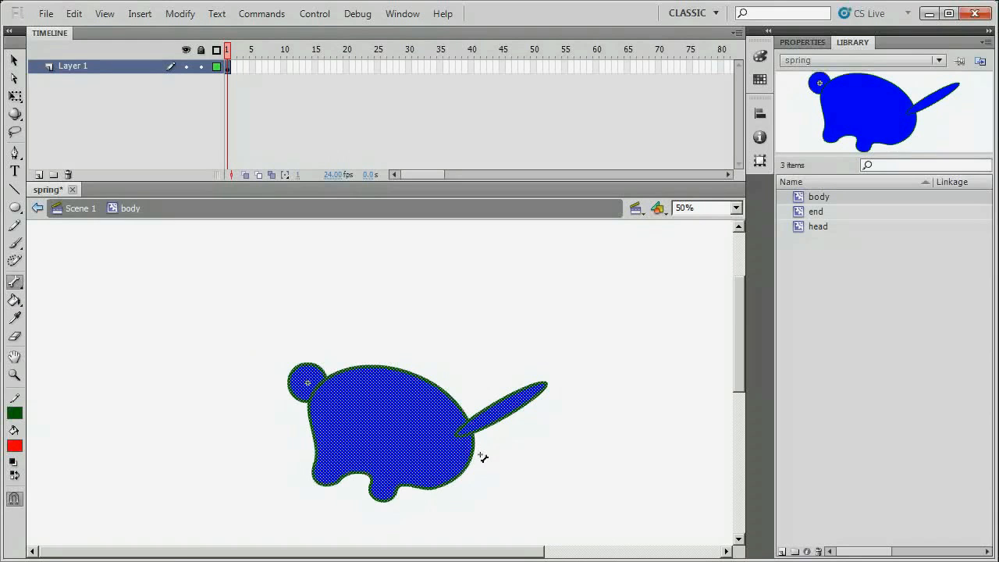
{"action": "key", "text": "ctrl+="}
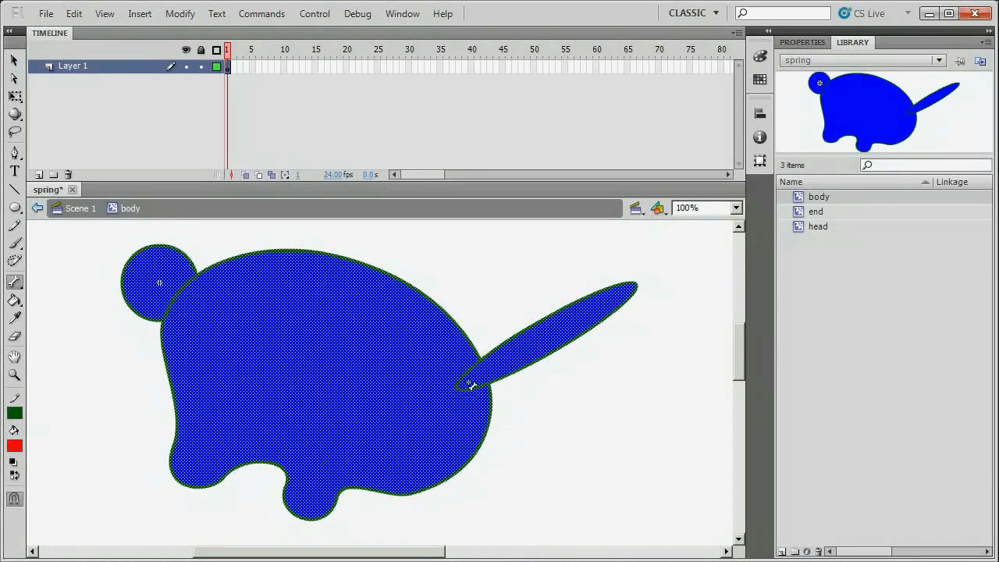
{"action": "left_click_drag", "start_coordinate": [475, 381], "coordinate": [616, 303]}
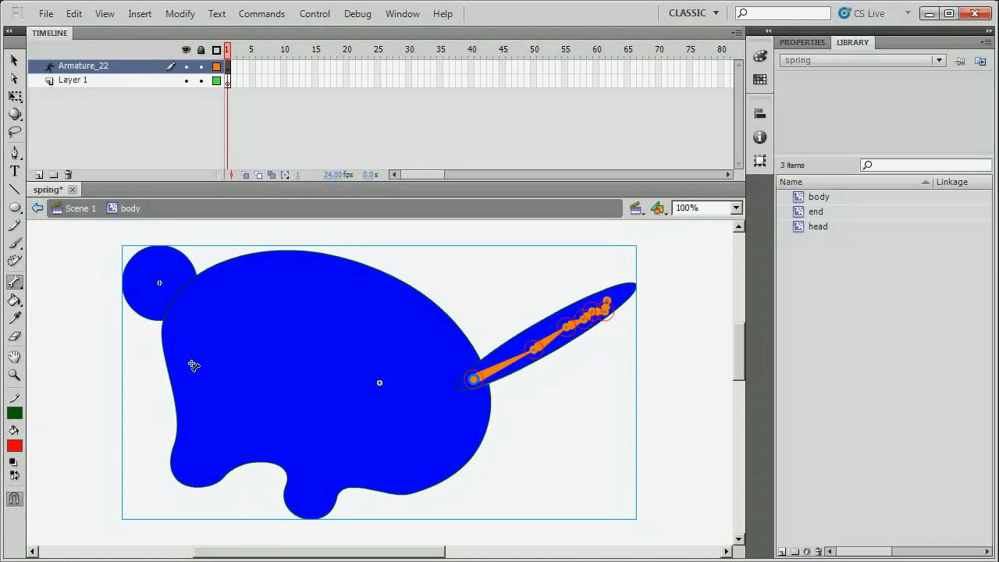
Set the tail's root bone Spring Strength to 7 in Properties.
{"action": "left_click", "coordinate": [13, 60]}
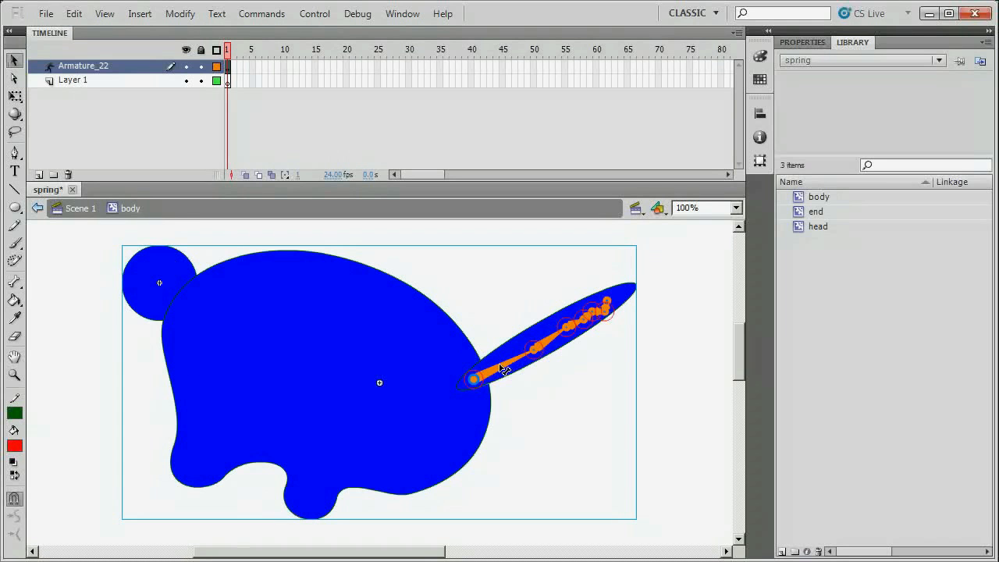
{"action": "left_click", "coordinate": [499, 373]}
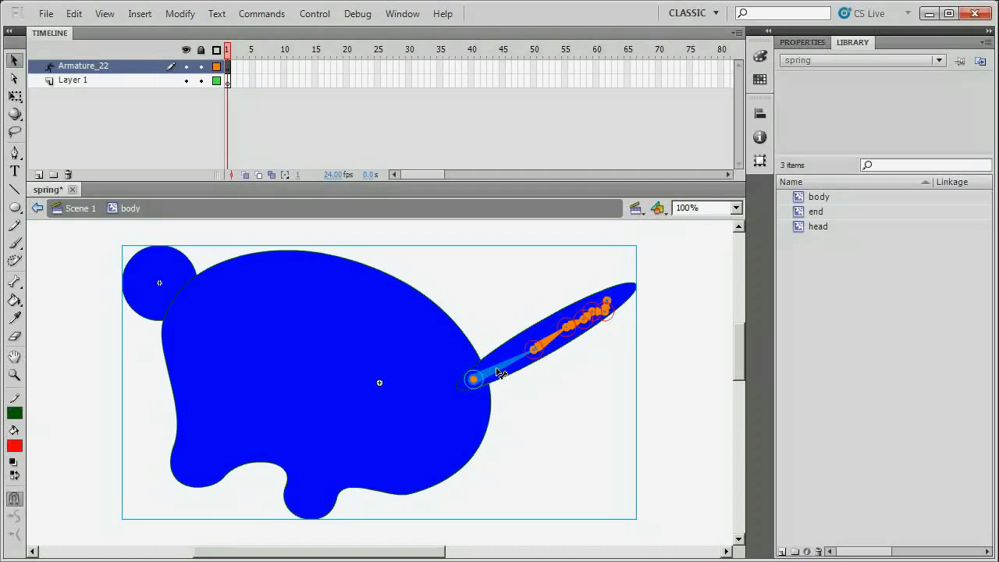
{"action": "left_click", "coordinate": [801, 42]}
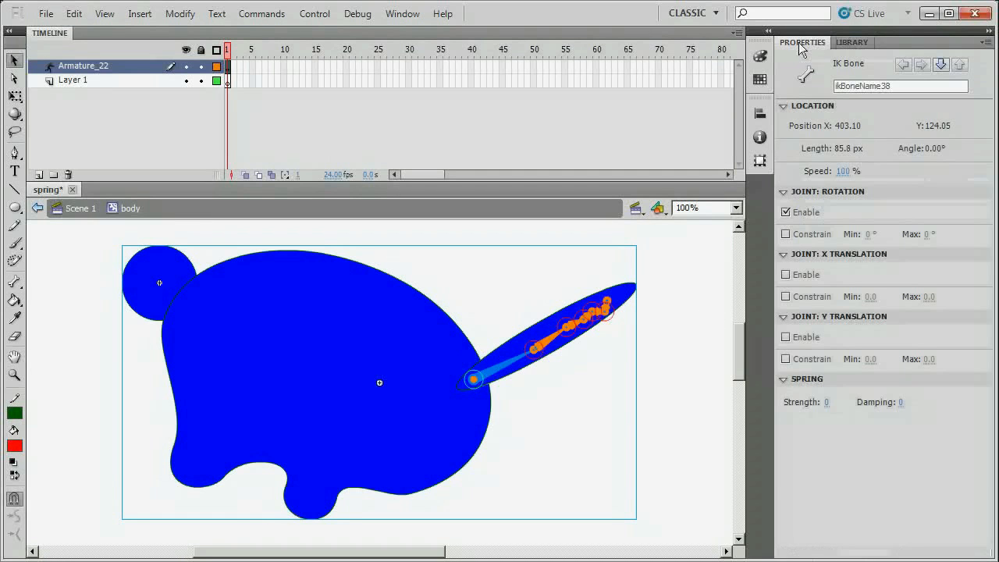
{"action": "left_click_drag", "start_coordinate": [826, 402], "coordinate": [832, 403]}
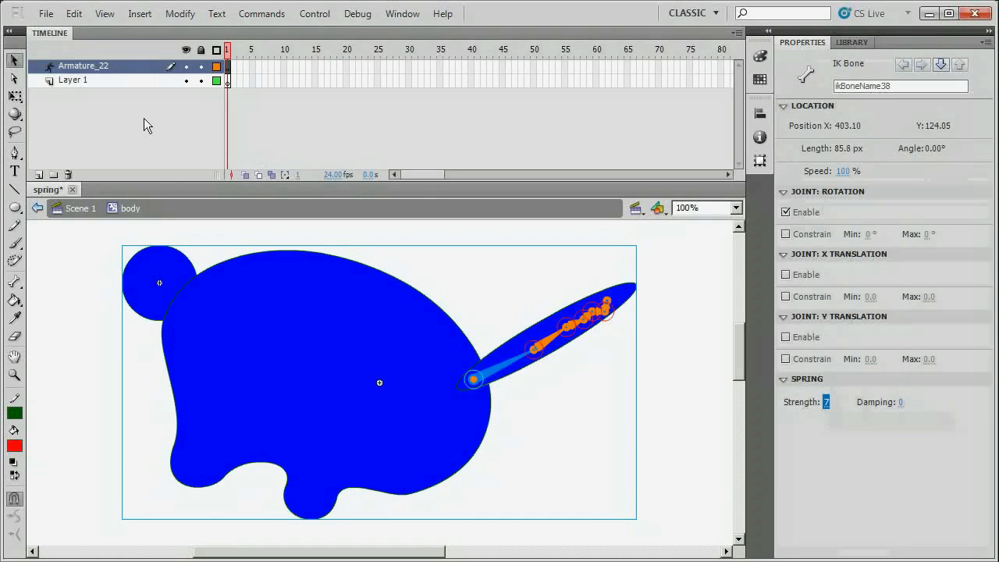
{"action": "left_click", "coordinate": [134, 79]}
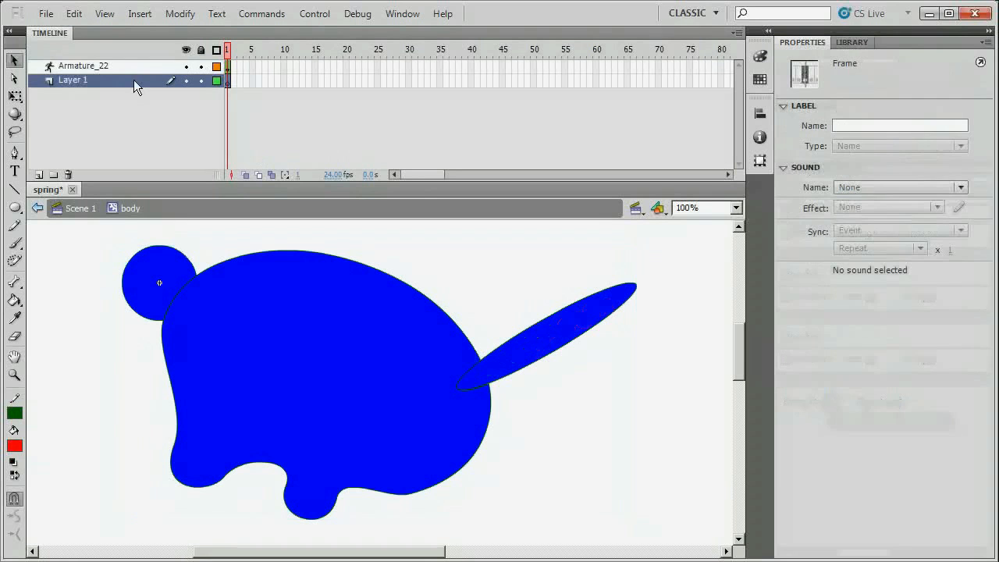
Delete Layer 1, save, and extend Armature_22's pose span to frame 100, then go to frame 5.
{"action": "left_click", "coordinate": [68, 175]}
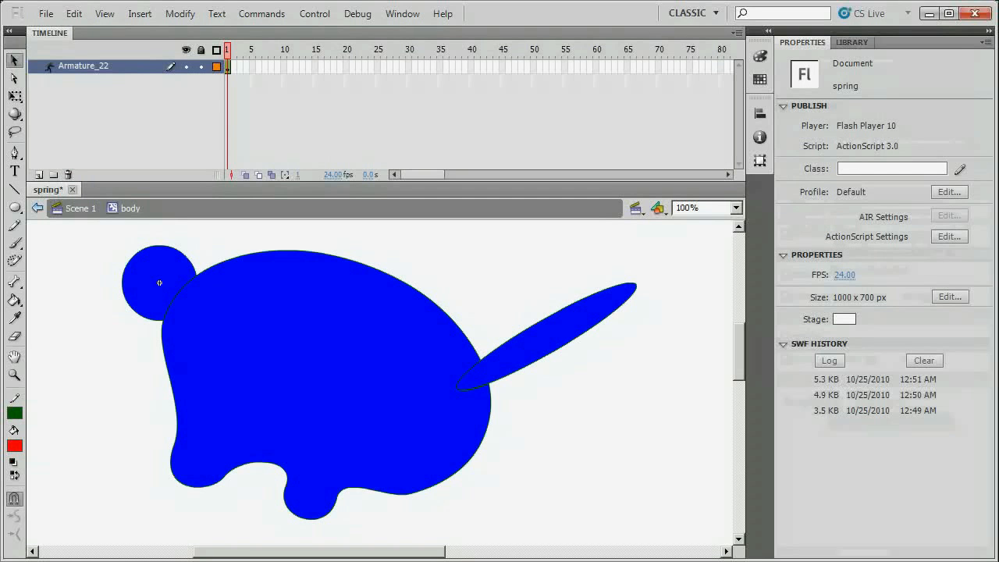
{"action": "key", "text": "ctrl+s"}
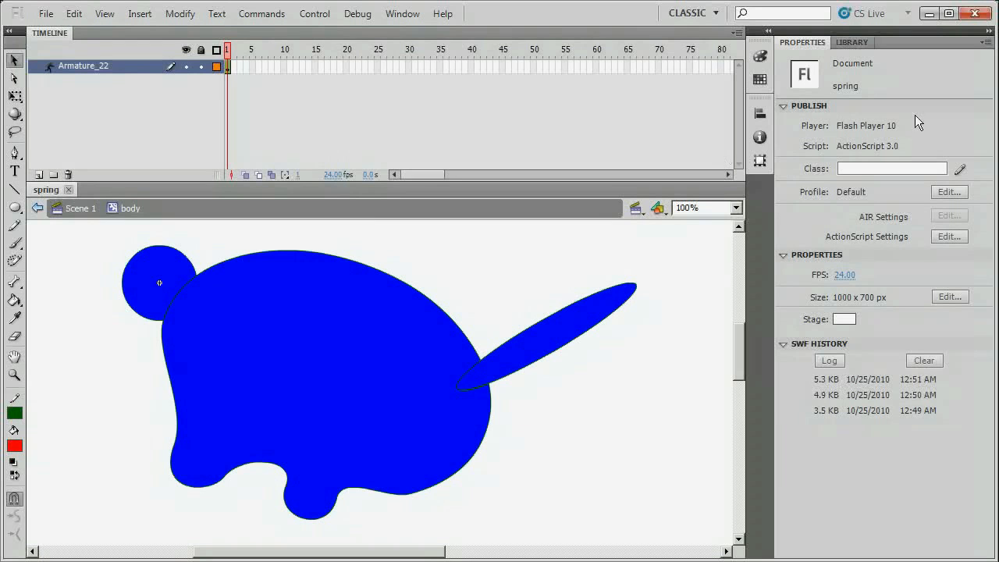
{"action": "left_click_drag", "start_coordinate": [418, 176], "coordinate": [435, 177]}
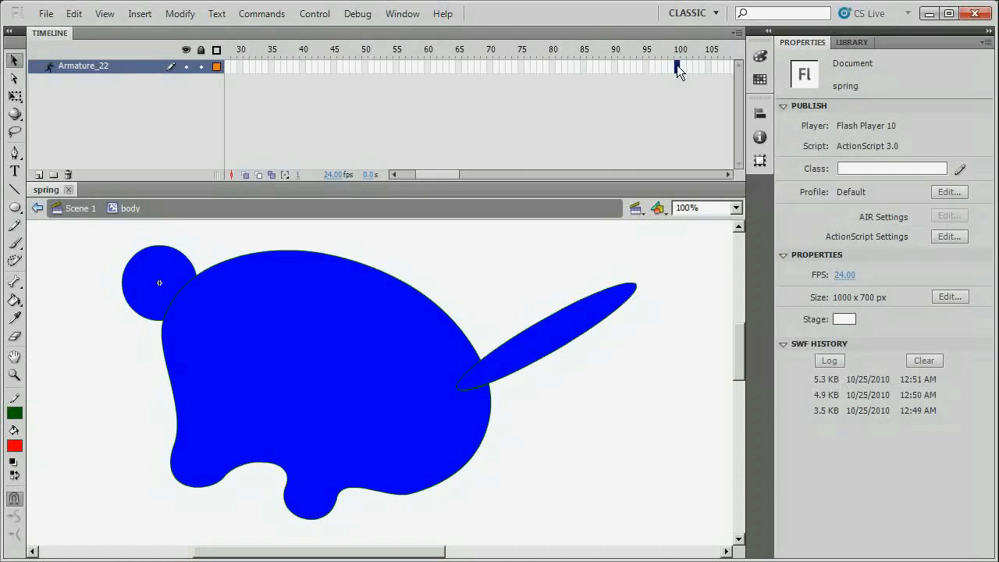
{"action": "key", "text": "F5"}
{"action": "left_click_drag", "start_coordinate": [434, 175], "coordinate": [399, 178]}
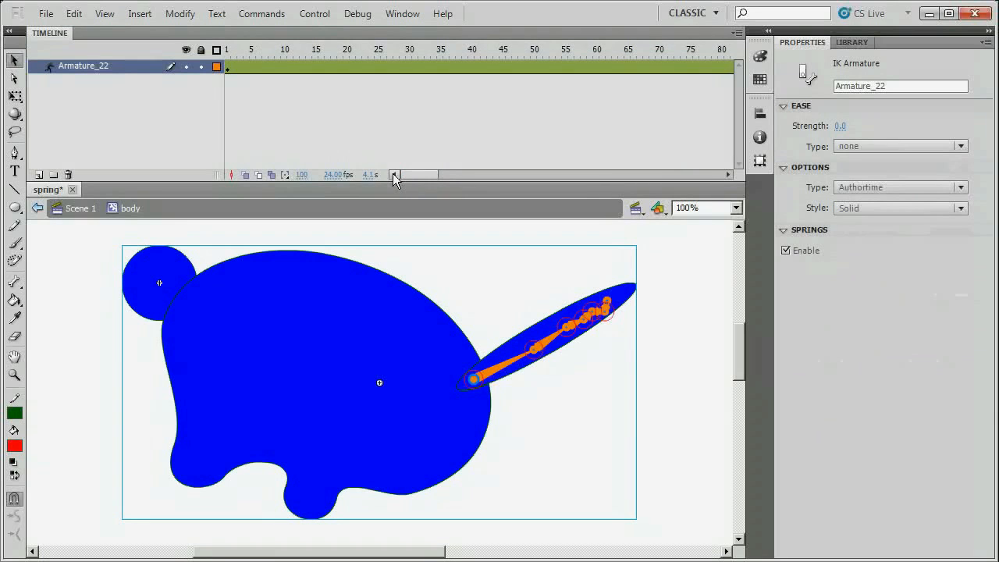
{"action": "left_click", "coordinate": [253, 67]}
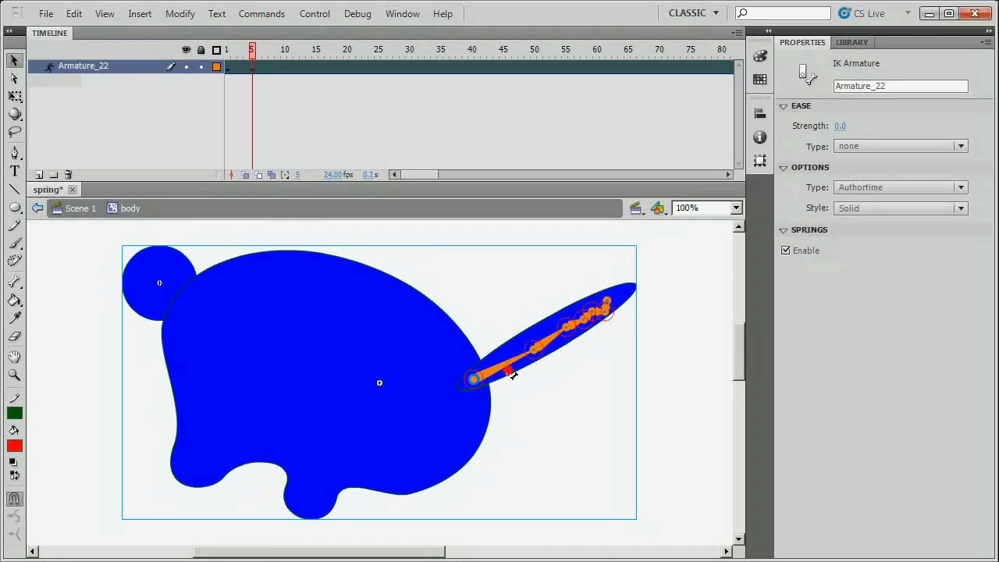
Bend the tail at frame 5 and preview its spring motion in a test movie.
{"action": "left_click_drag", "start_coordinate": [513, 375], "coordinate": [513, 377]}
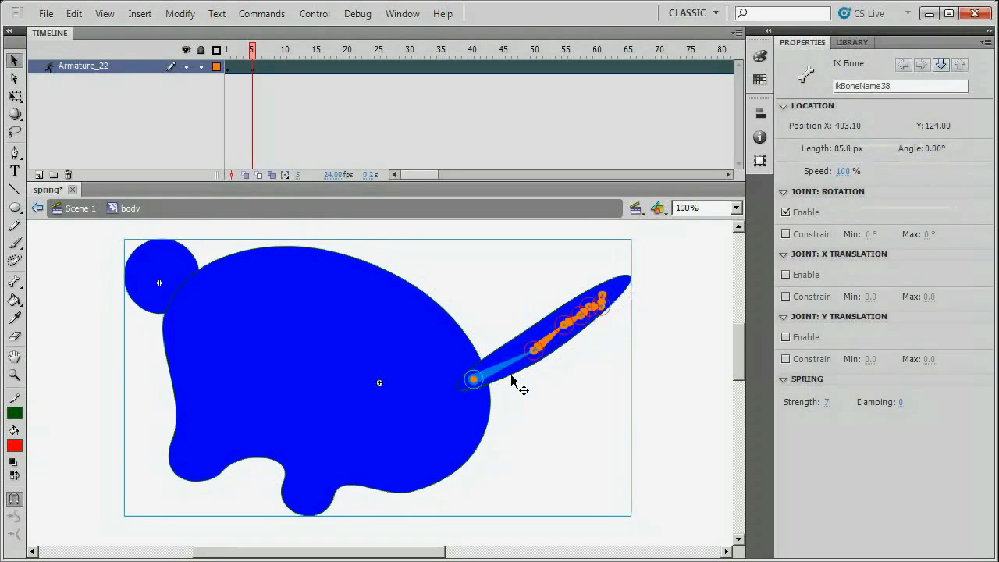
{"action": "left_click", "coordinate": [513, 378]}
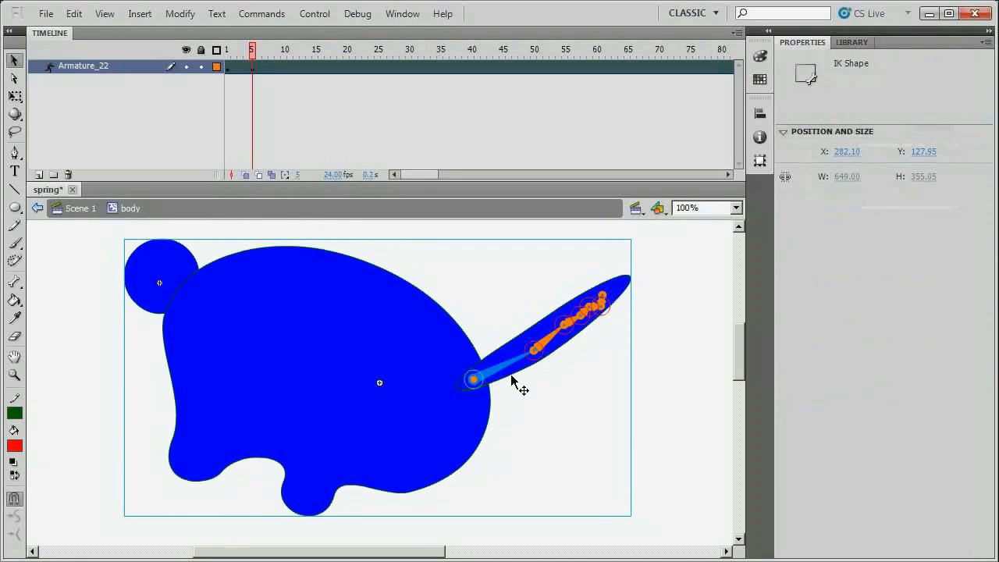
{"action": "key", "text": "ctrl+Return"}
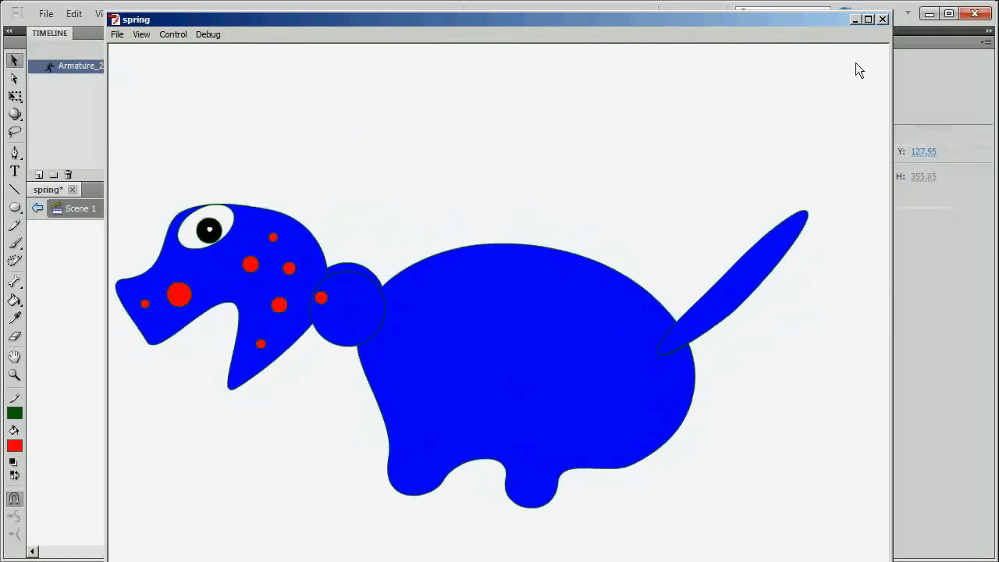
{"action": "left_click", "coordinate": [883, 19]}
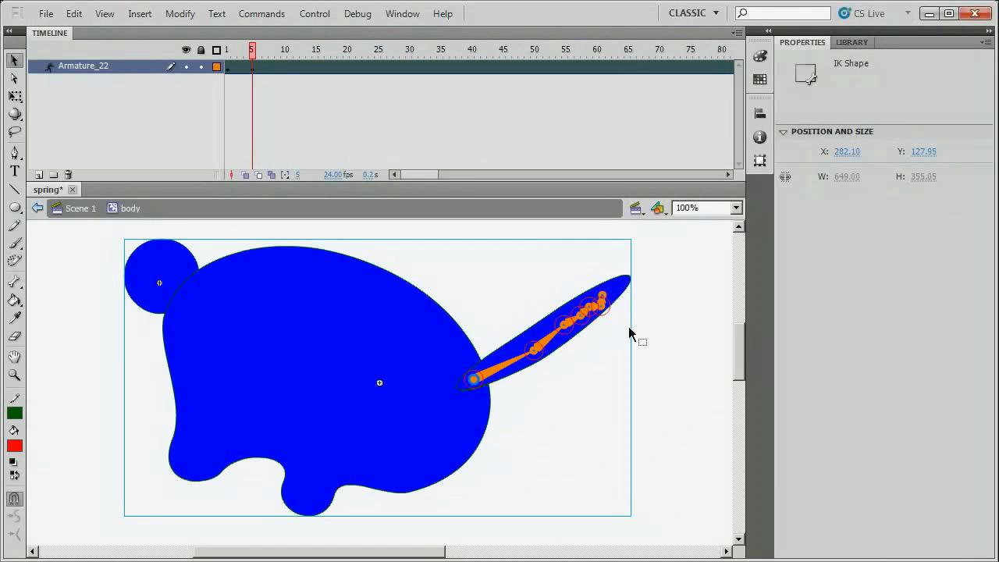
Nudge the body shape, then undo back to the single-frame timeline with Layer 1 restored.
{"action": "left_click_drag", "start_coordinate": [430, 371], "coordinate": [416, 361]}
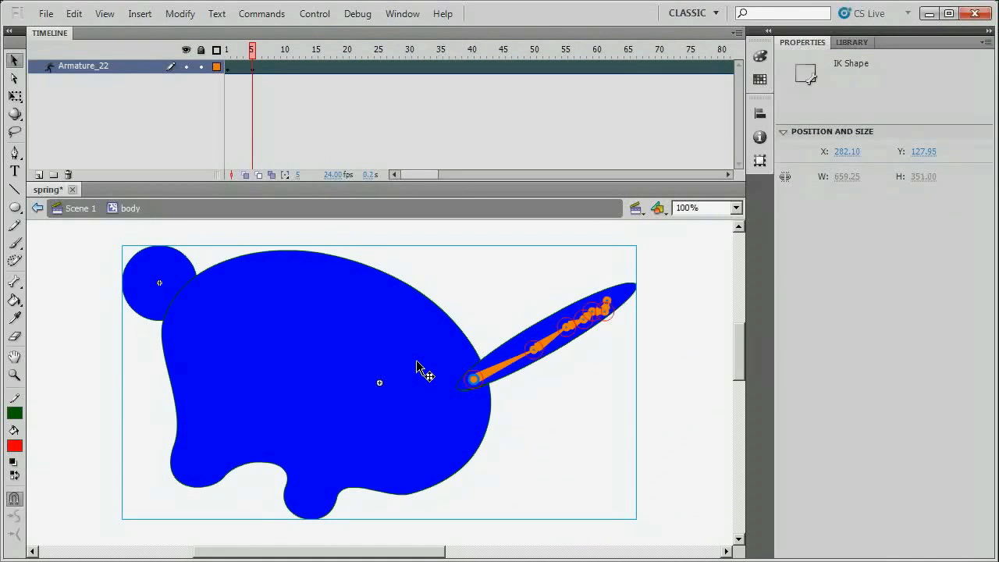
{"action": "key", "text": "ctrl+Return"}
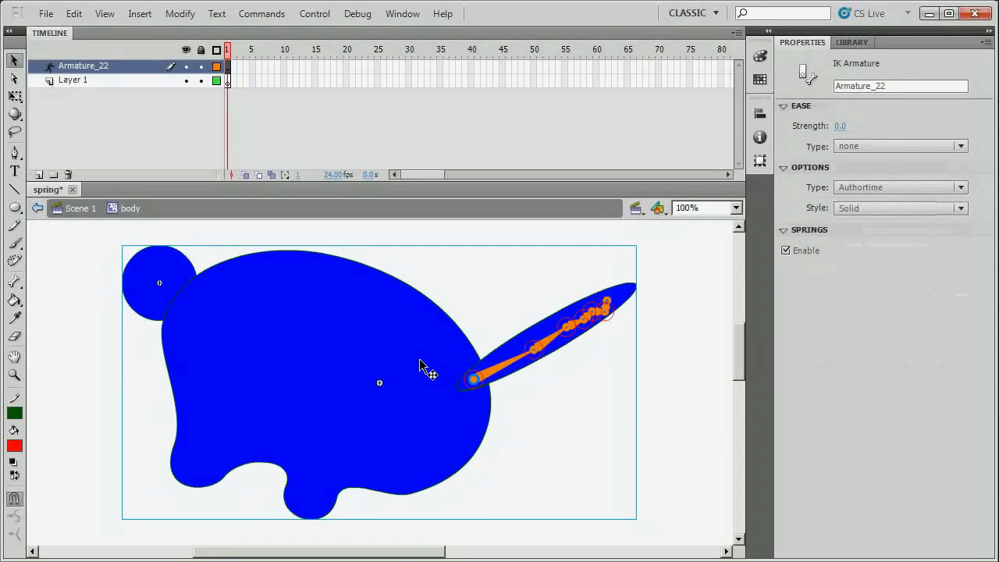
{"action": "key", "text": "ctrl+z"}
{"action": "key", "text": "ctrl+z"}
{"action": "key", "text": "ctrl+z"}
{"action": "key", "text": "ctrl+z"}
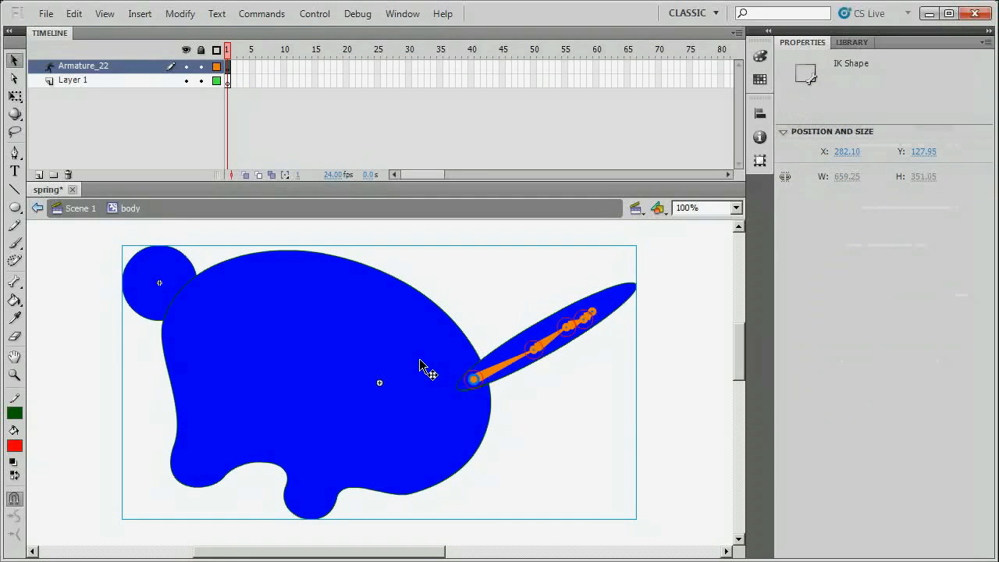
Undo the old tail bones and draw a new bone chain from the head along the tail.
{"action": "key", "text": "ctrl+z"}
{"action": "key", "text": "ctrl+z"}
{"action": "key", "text": "ctrl+z"}
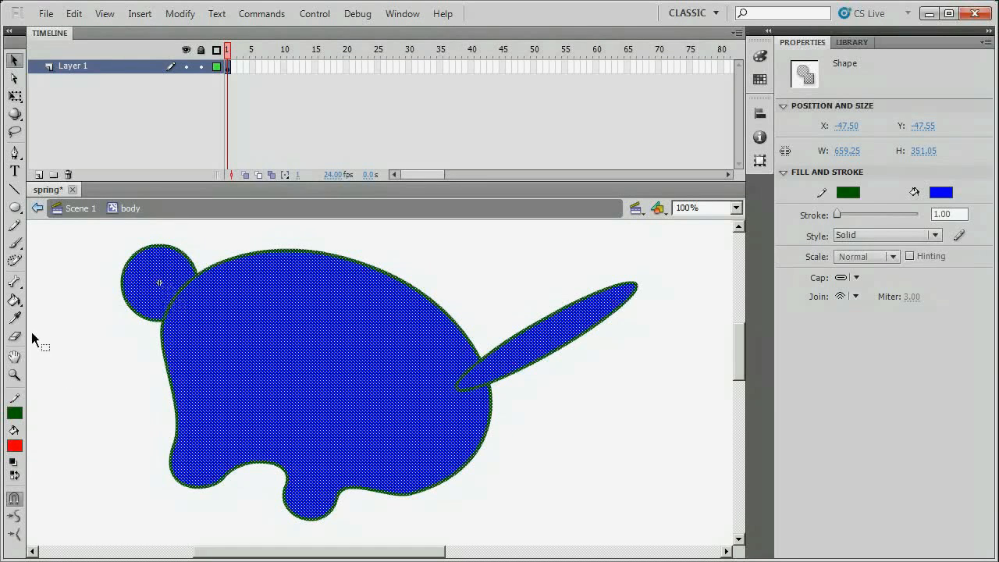
{"action": "left_click", "coordinate": [14, 283]}
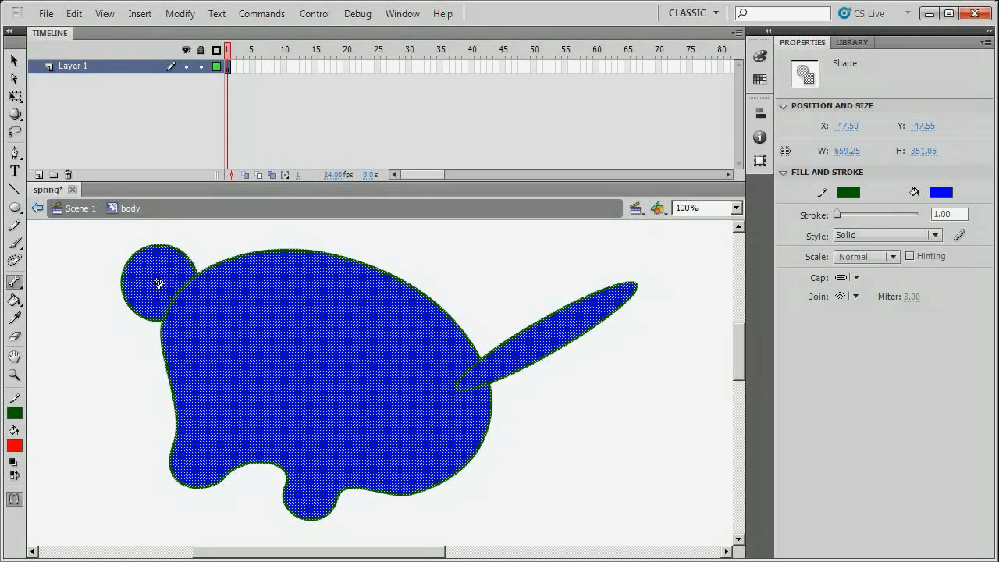
{"action": "left_click_drag", "start_coordinate": [158, 282], "coordinate": [621, 296]}
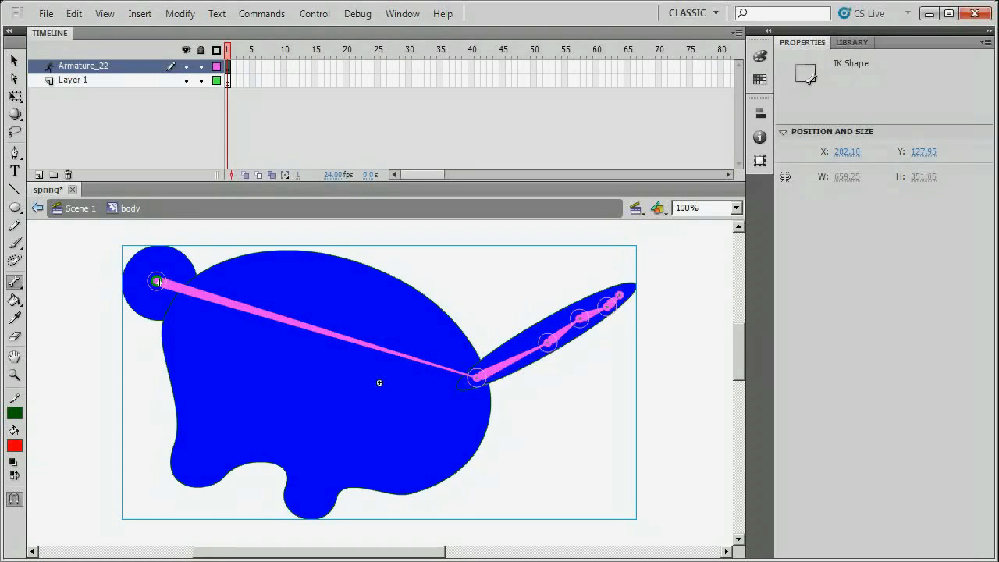
{"action": "left_click", "coordinate": [13, 61]}
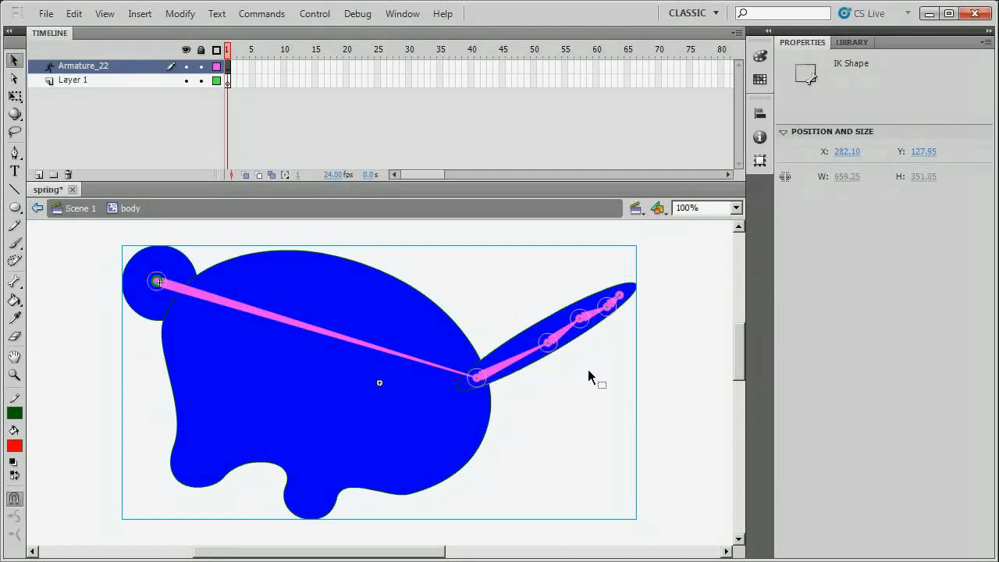
{"action": "left_click", "coordinate": [512, 370]}
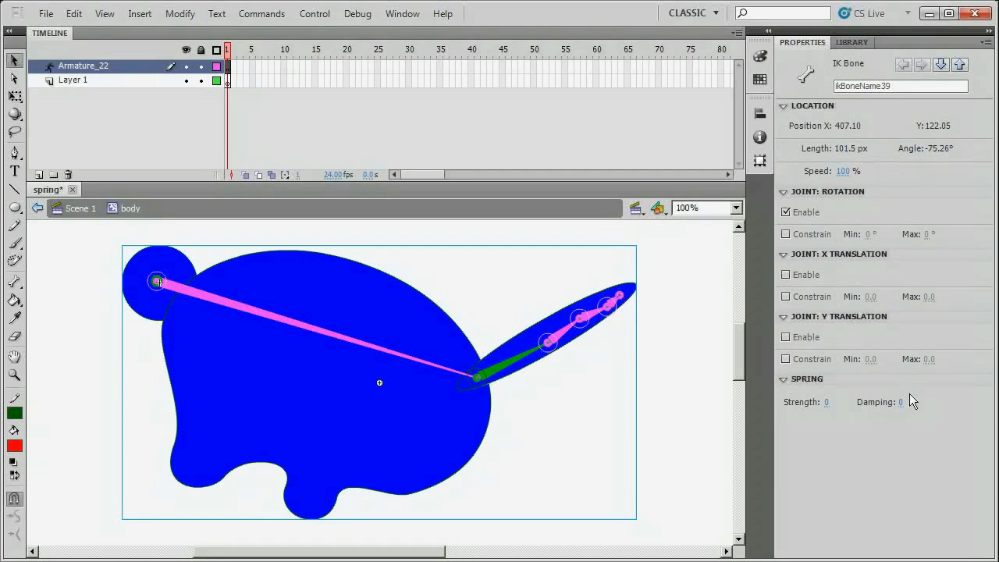
Give the tail's base bone spring strength 7 and play the dinosaur in a test movie.
{"action": "left_click", "coordinate": [825, 402]}
{"action": "left_click_drag", "start_coordinate": [831, 402], "coordinate": [834, 402]}
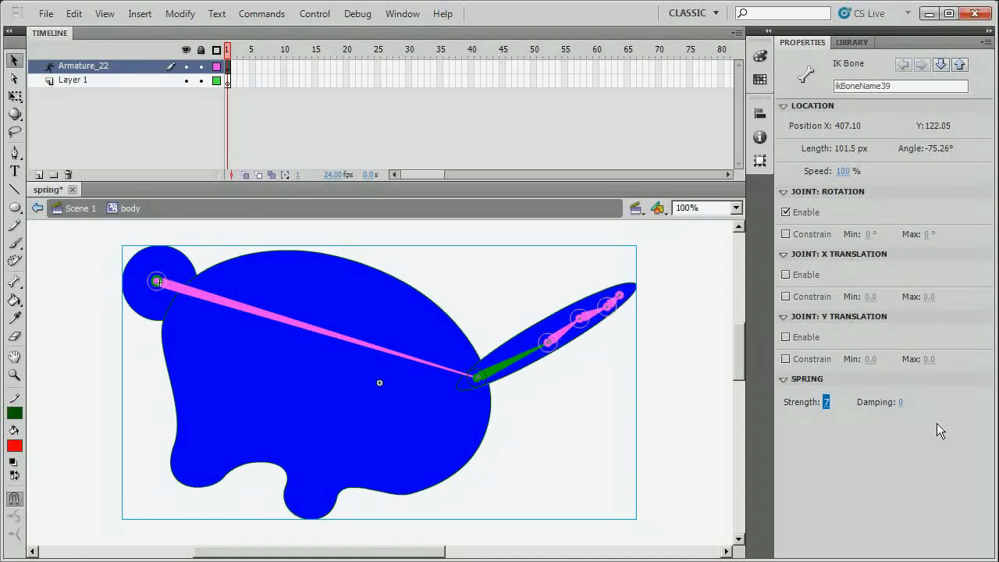
{"action": "key", "text": "ctrl+Return"}
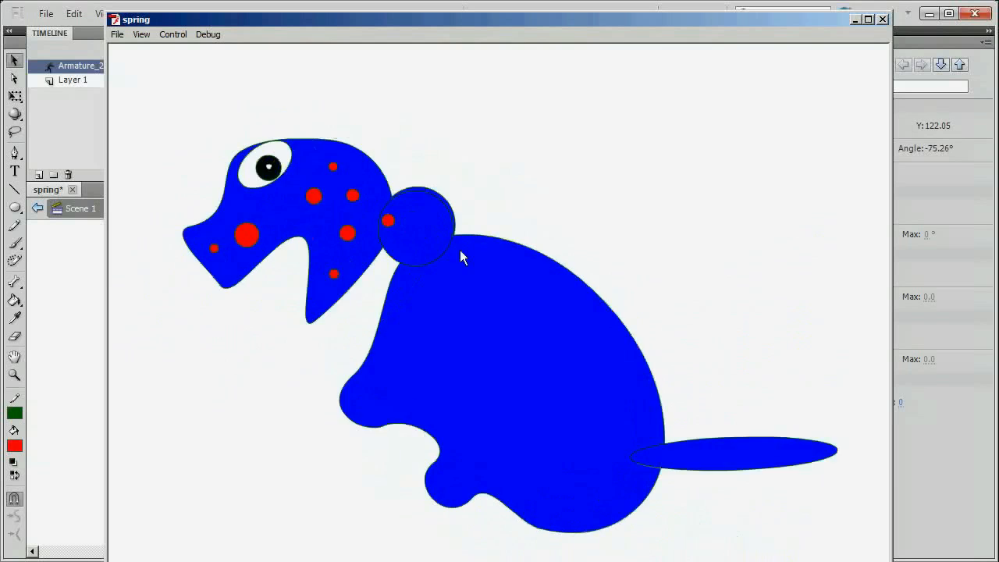
Reposition and resize the test movie window to watch the tail, then close it.
{"action": "left_click_drag", "start_coordinate": [593, 21], "coordinate": [570, 0]}
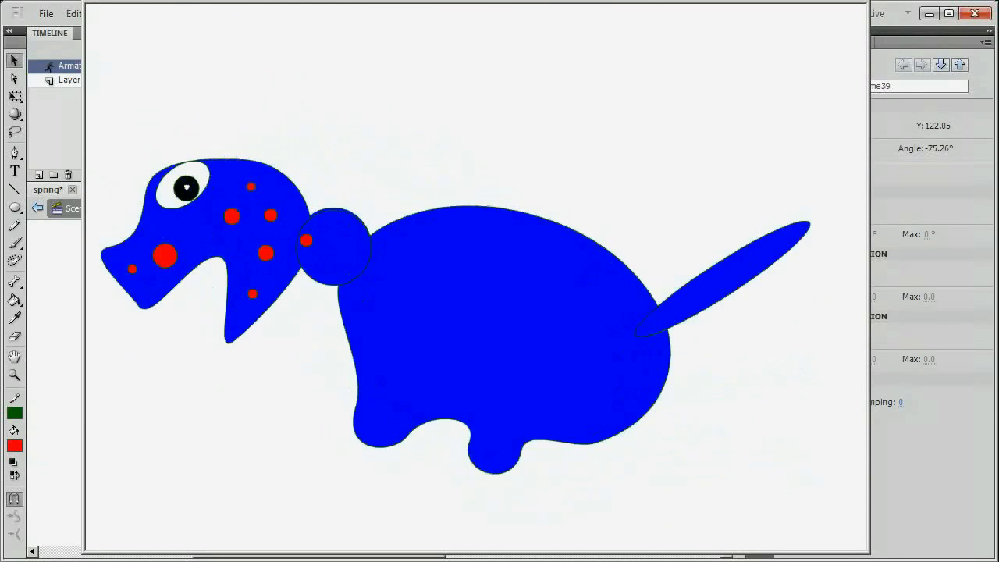
{"action": "left_click_drag", "start_coordinate": [528, 0], "coordinate": [529, 7]}
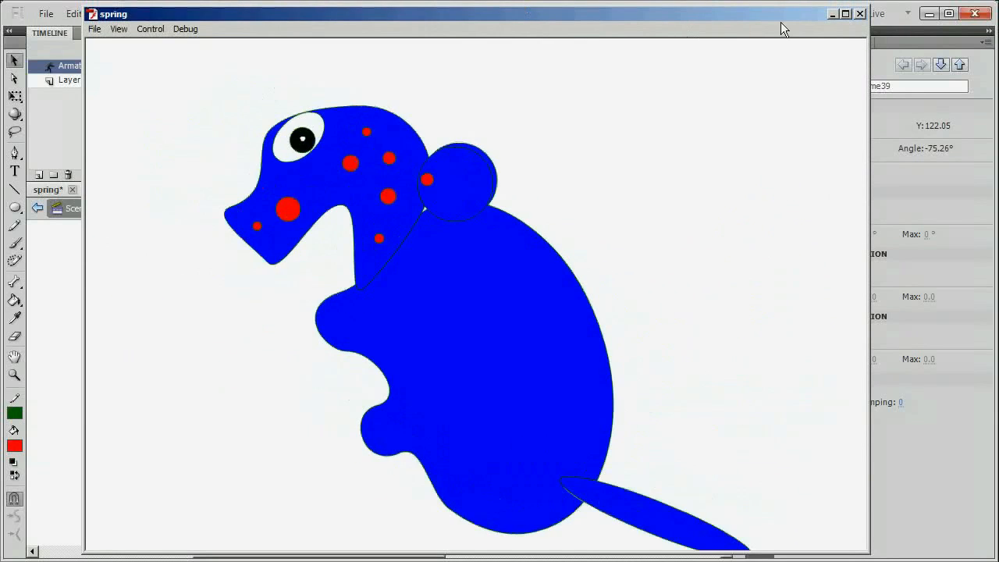
{"action": "left_click", "coordinate": [860, 13]}
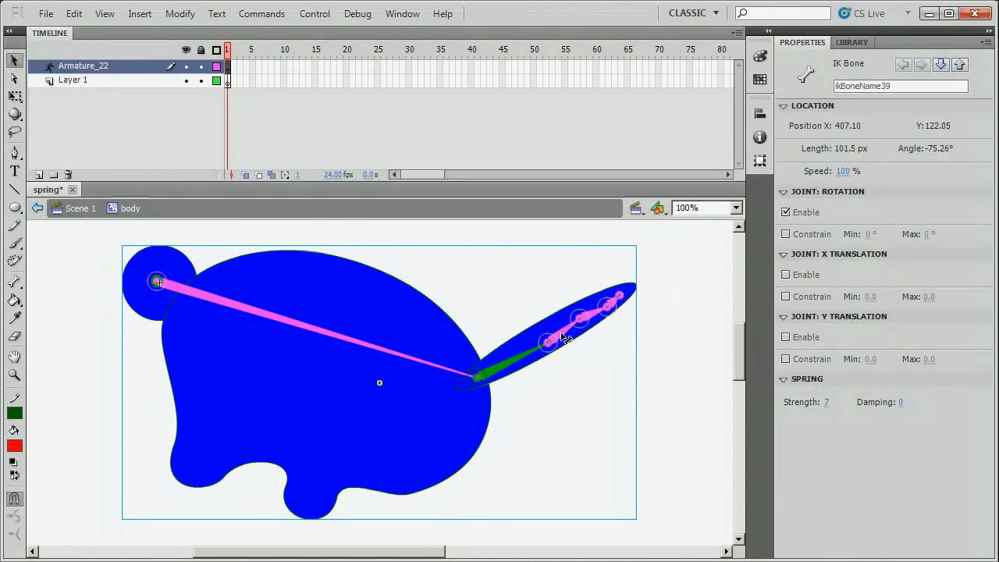
Set spring strengths on the outer tail bones: 8 for the third bone, 6 toward the tip.
{"action": "left_click", "coordinate": [566, 338]}
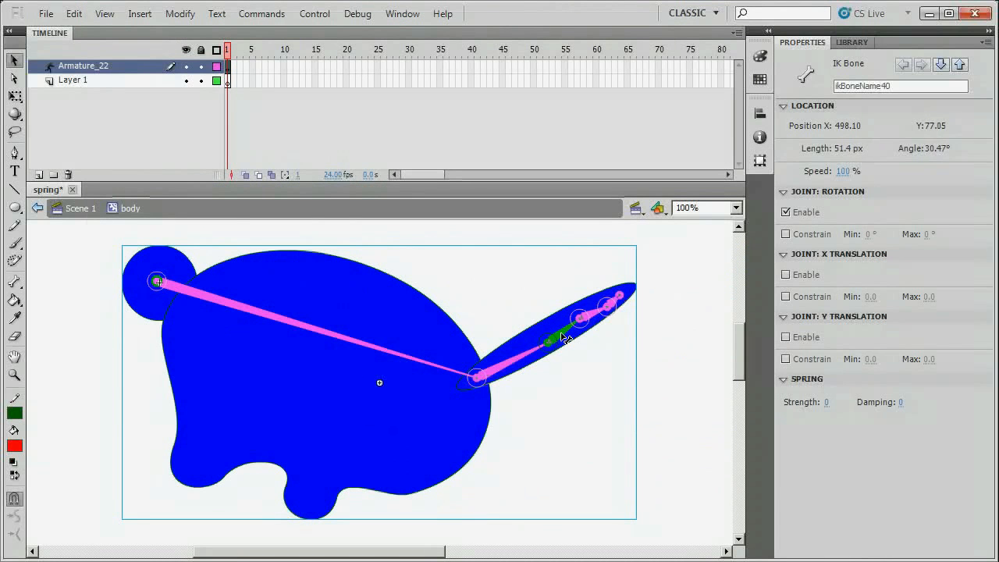
{"action": "left_click", "coordinate": [829, 402]}
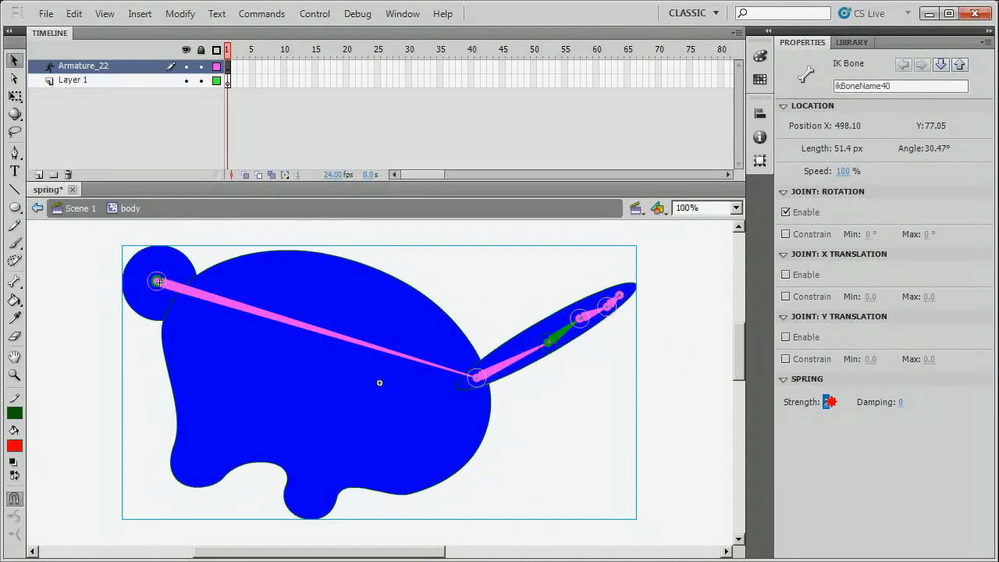
{"action": "left_click", "coordinate": [591, 315]}
{"action": "left_click", "coordinate": [825, 403]}
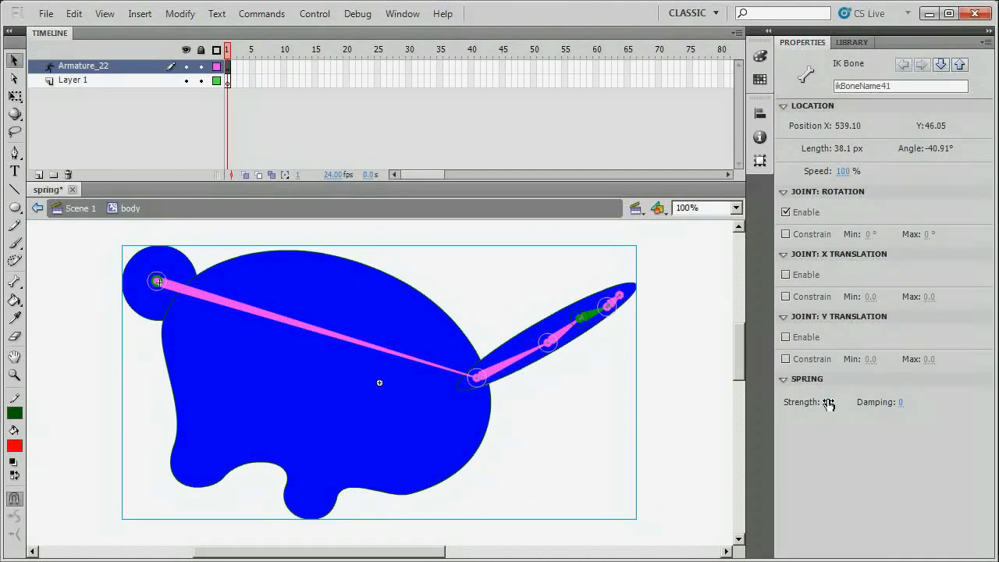
{"action": "type", "text": "8"}
{"action": "key", "text": "Return"}
{"action": "left_click", "coordinate": [613, 303]}
Save the document and delete the leftover Layer 1.
{"action": "key", "text": "ctrl+s"}
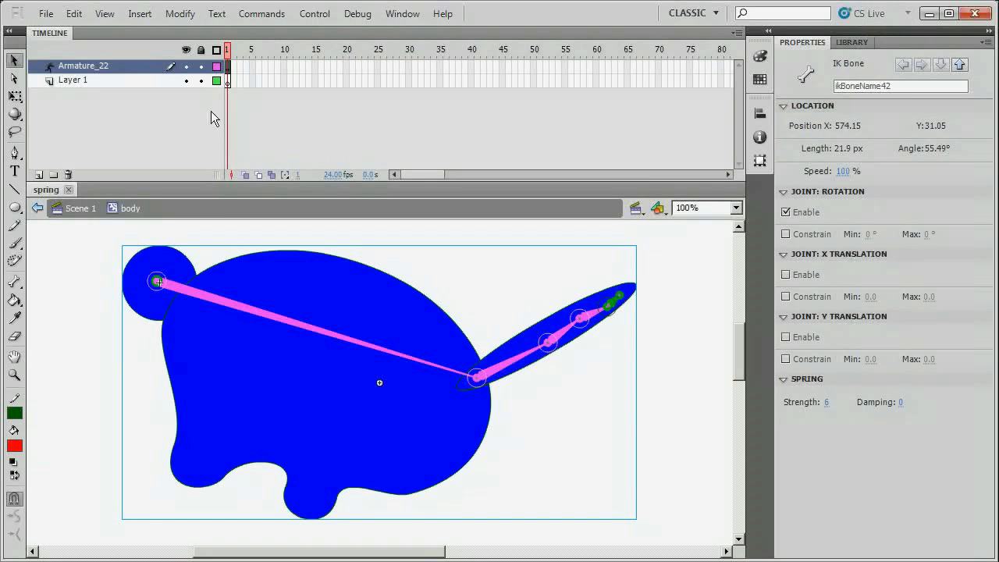
{"action": "left_click", "coordinate": [151, 79]}
{"action": "left_click", "coordinate": [68, 175]}
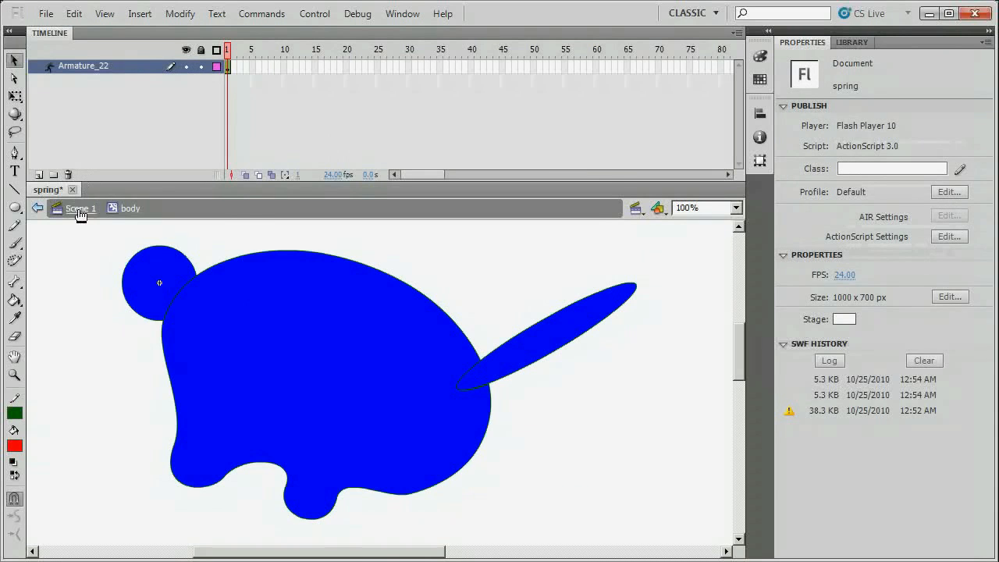
Return to Scene 1 at frame 5 and set the dinosaur's lower bone spring strength to 0.
{"action": "left_click", "coordinate": [78, 209]}
{"action": "left_click", "coordinate": [252, 58]}
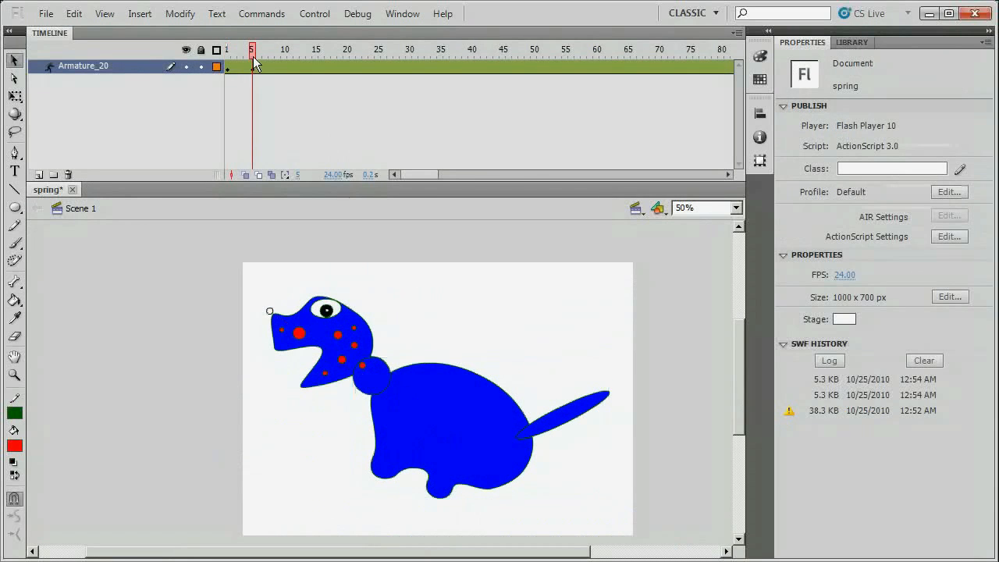
{"action": "left_click", "coordinate": [449, 430]}
{"action": "left_click", "coordinate": [418, 409]}
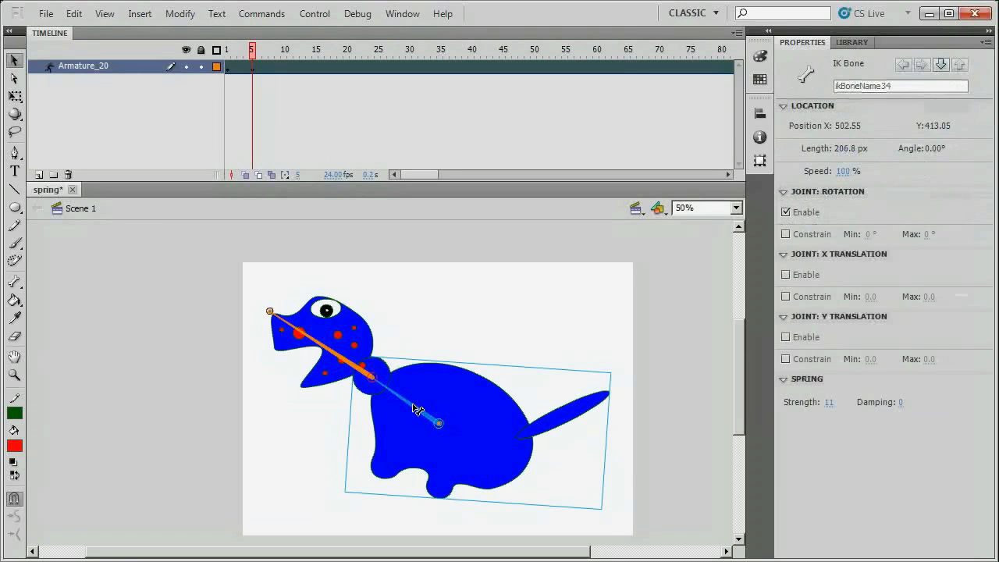
{"action": "left_click_drag", "start_coordinate": [829, 402], "coordinate": [721, 403]}
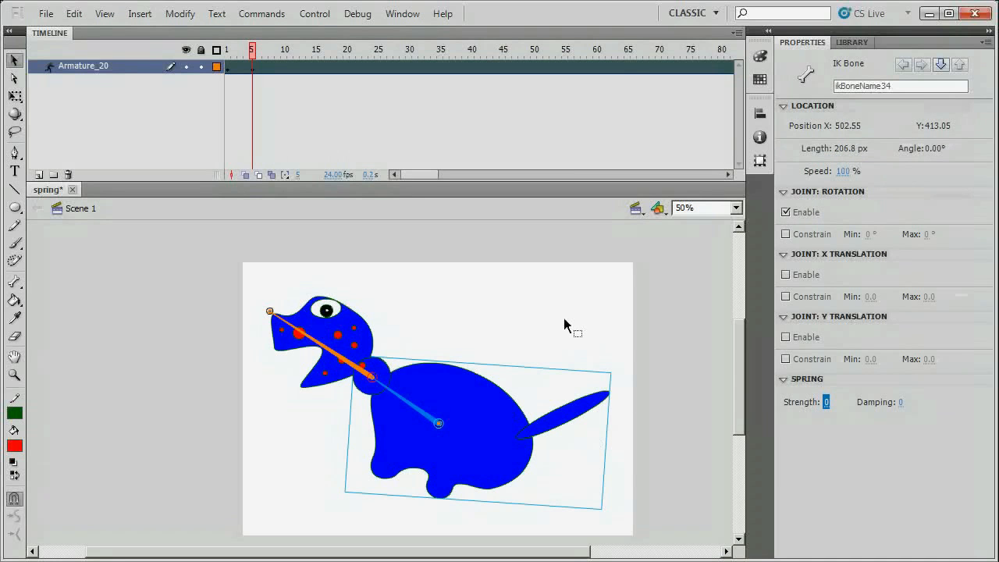
Save the file, then play and close a test movie.
{"action": "key", "text": "ctrl+s"}
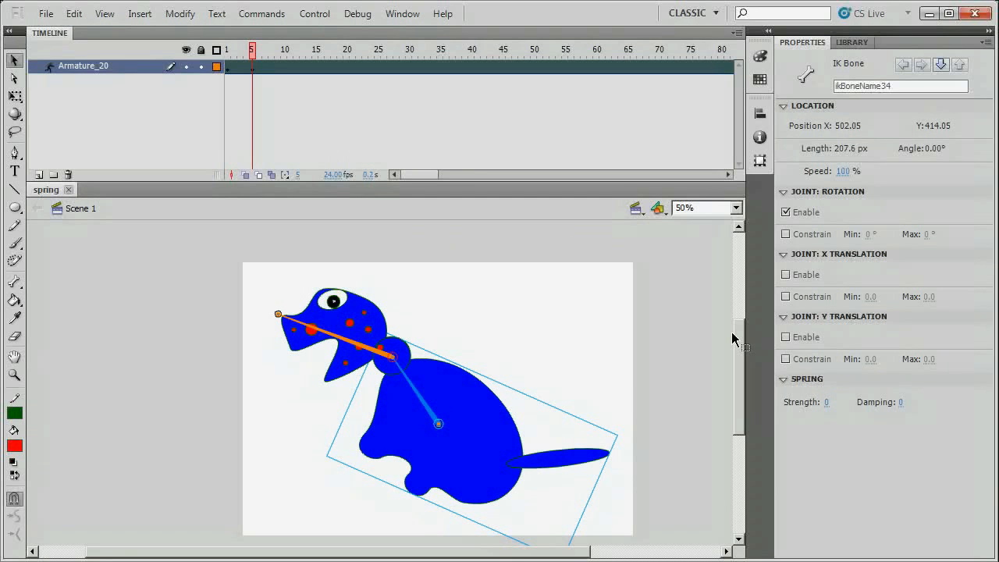
{"action": "key", "text": "ctrl+Return"}
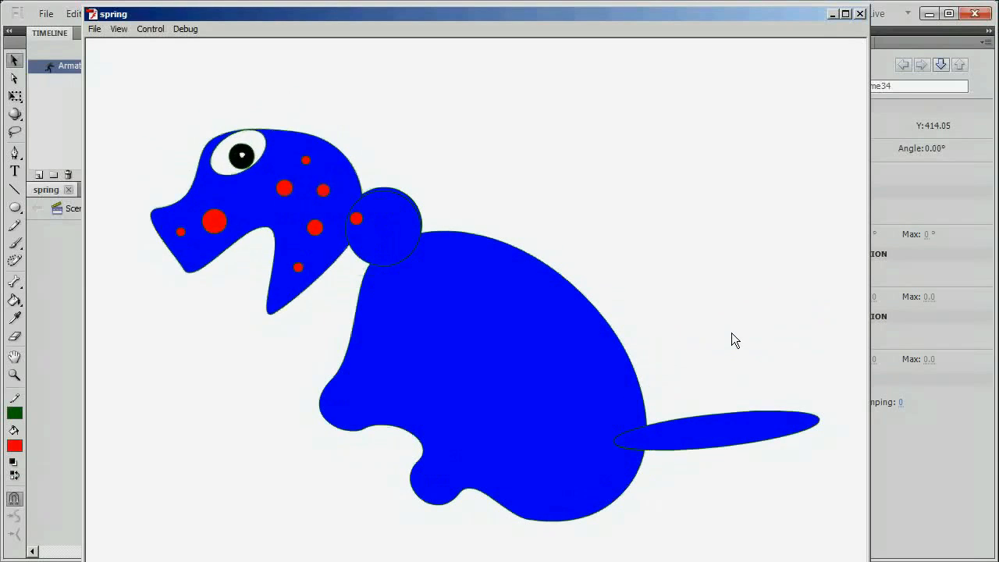
{"action": "left_click", "coordinate": [860, 13]}
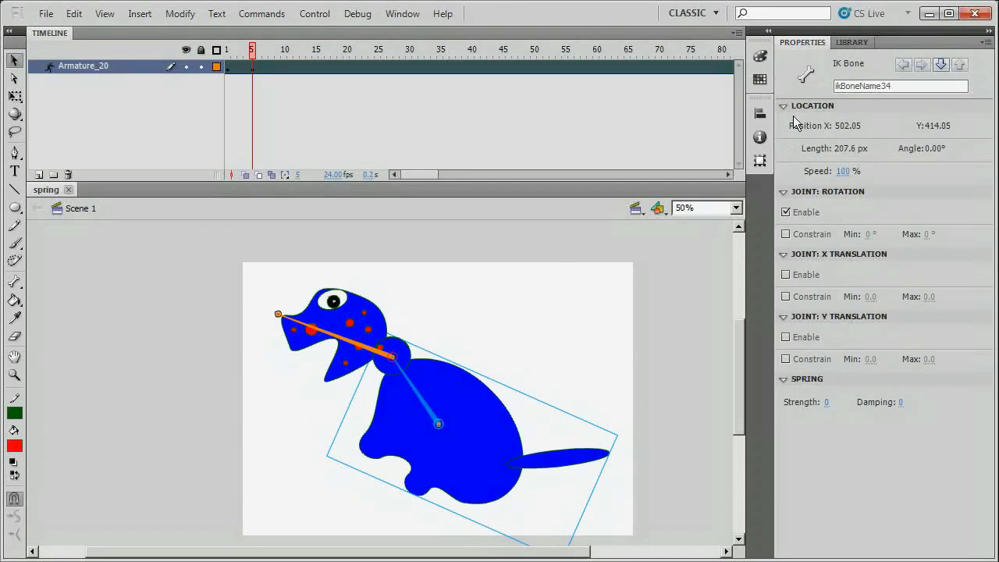
Open the body symbol from the Library and extend the armature's pose span to frame 100.
{"action": "left_click", "coordinate": [853, 42]}
{"action": "double_click", "coordinate": [803, 200]}
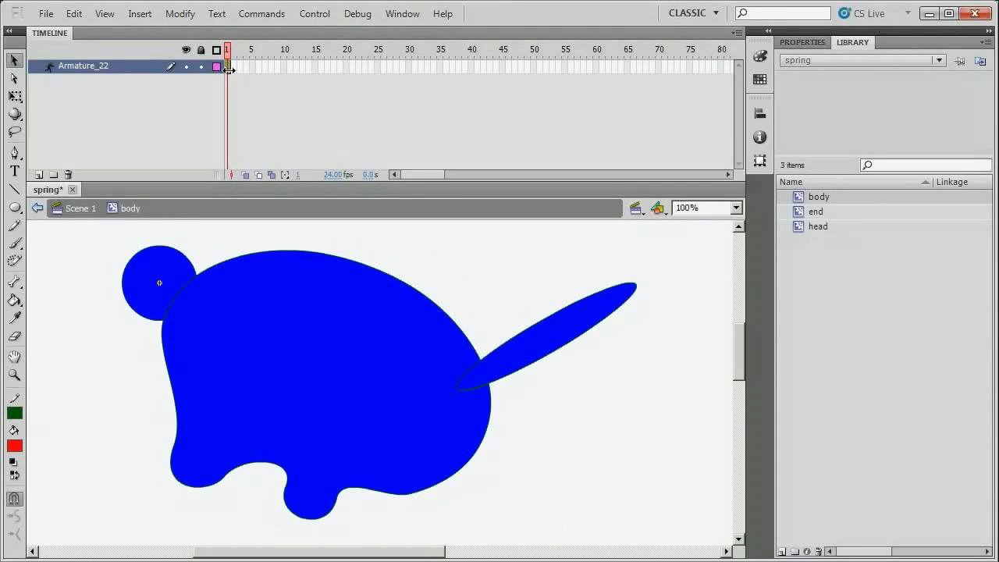
{"action": "left_click_drag", "start_coordinate": [417, 173], "coordinate": [438, 173]}
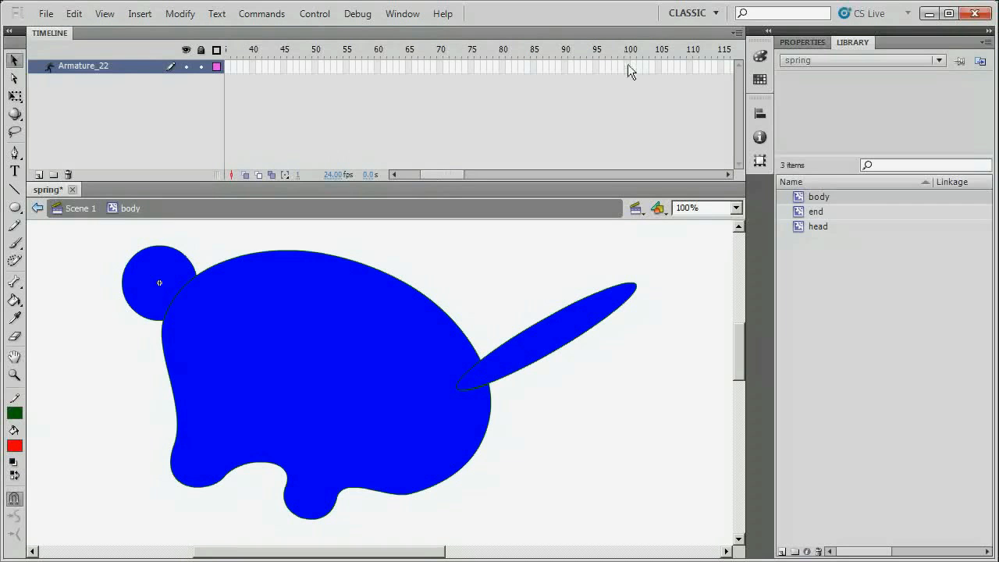
{"action": "left_click", "coordinate": [626, 68]}
{"action": "key", "text": "F5"}
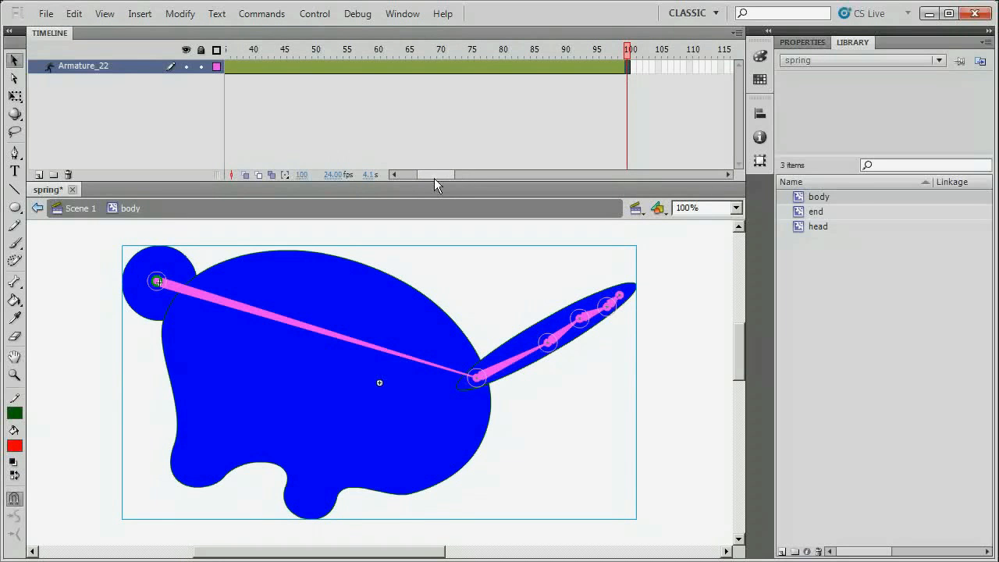
{"action": "left_click_drag", "start_coordinate": [434, 175], "coordinate": [392, 174]}
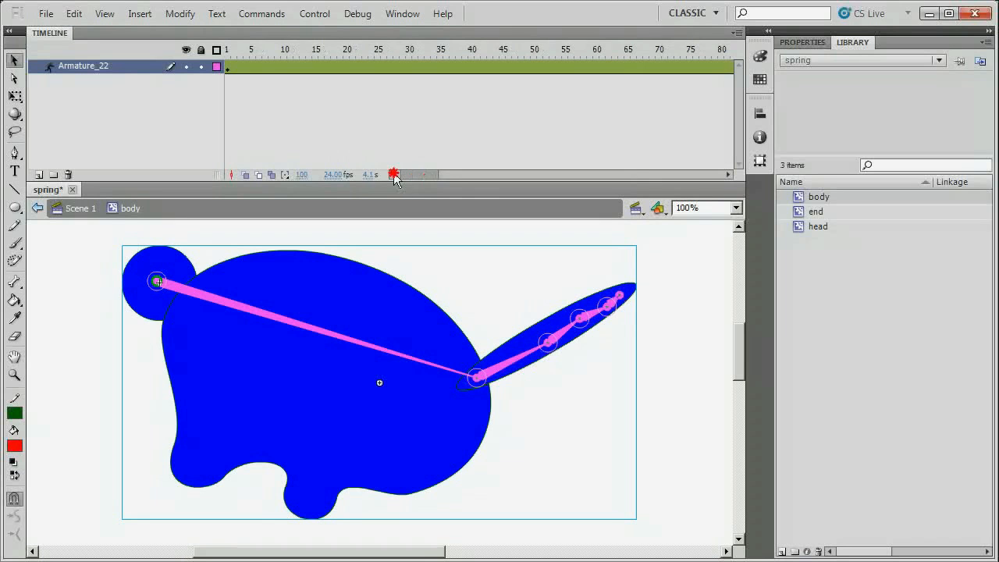
Pull the tail down at frame 5, save, and play a test movie.
{"action": "left_click", "coordinate": [253, 68]}
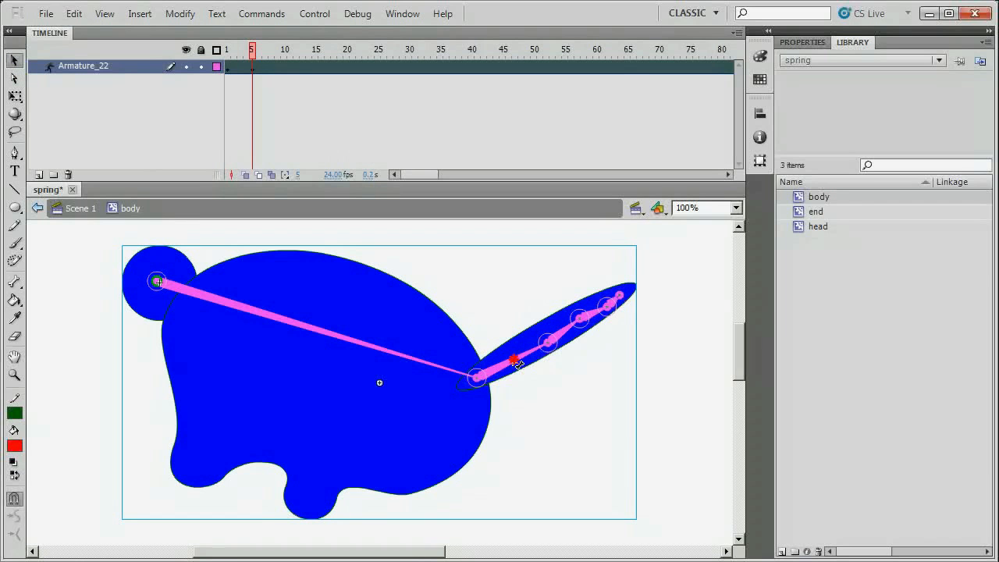
{"action": "left_click_drag", "start_coordinate": [517, 365], "coordinate": [523, 376]}
{"action": "key", "text": "ctrl+s"}
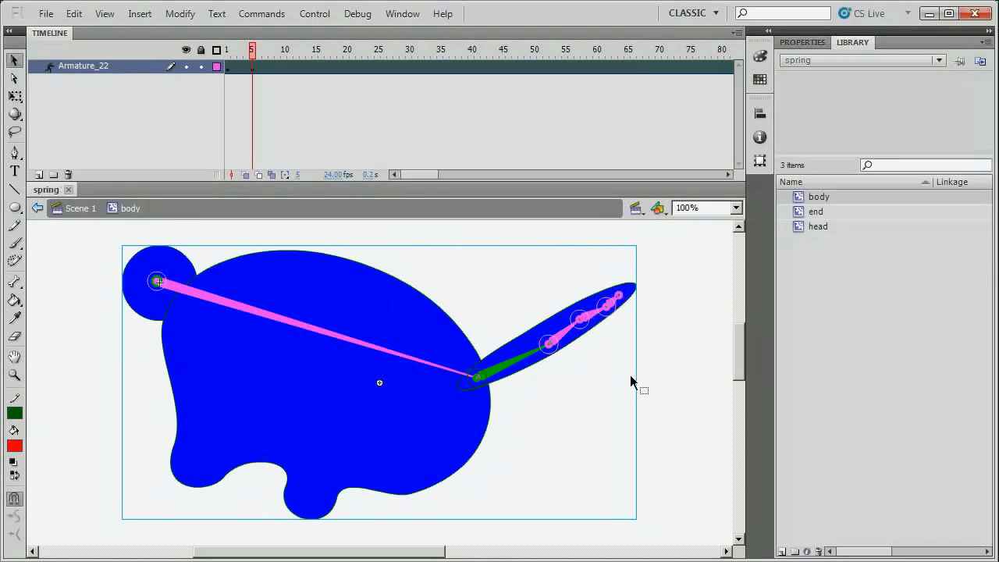
{"action": "key", "text": "ctrl+Return"}
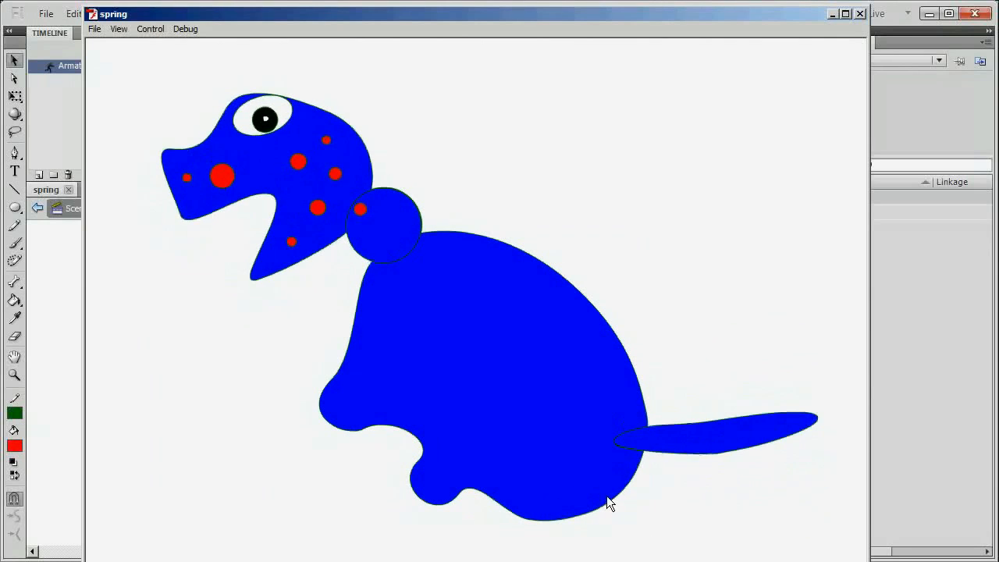
Close the SWF test movie window to return to Scene 1.
{"action": "left_click", "coordinate": [860, 14]}
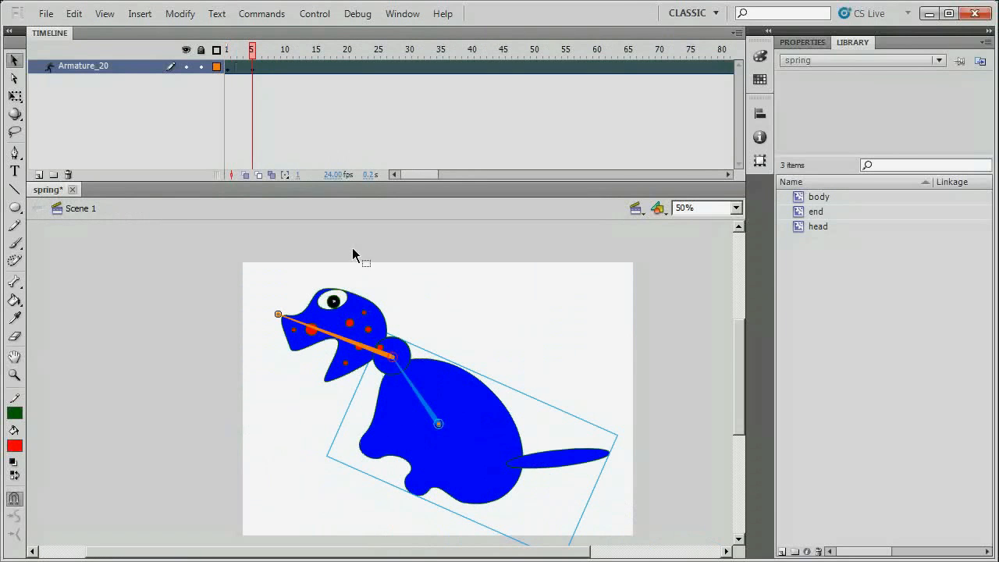
Open the body symbol and remove the armature from its shapes.
{"action": "double_click", "coordinate": [816, 197]}
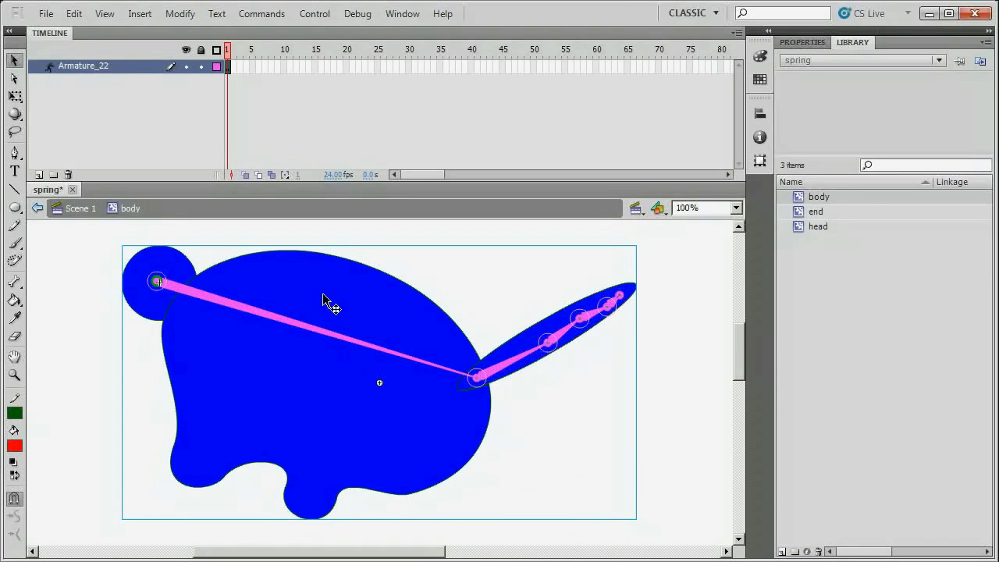
{"action": "right_click", "coordinate": [228, 67]}
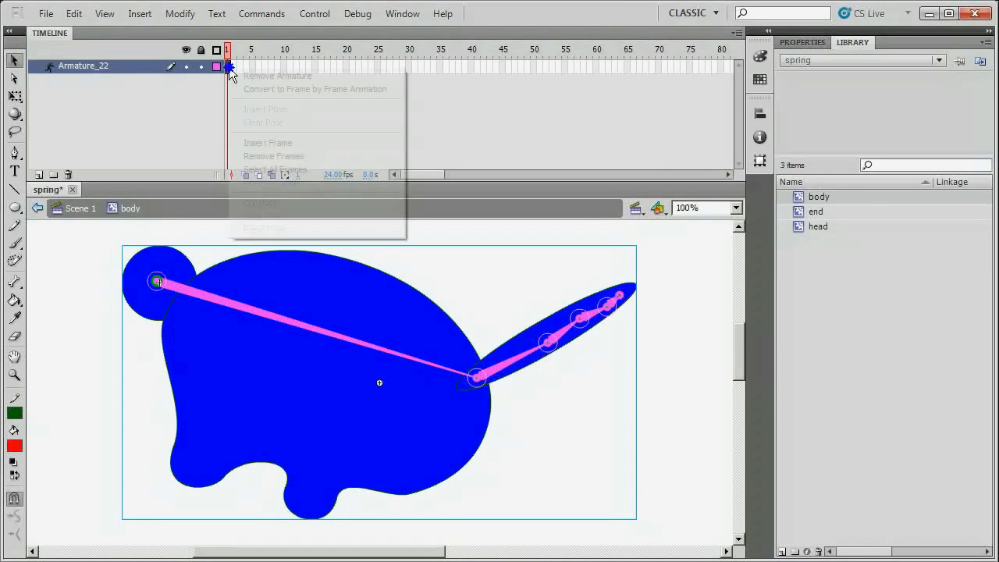
{"action": "left_click", "coordinate": [269, 76]}
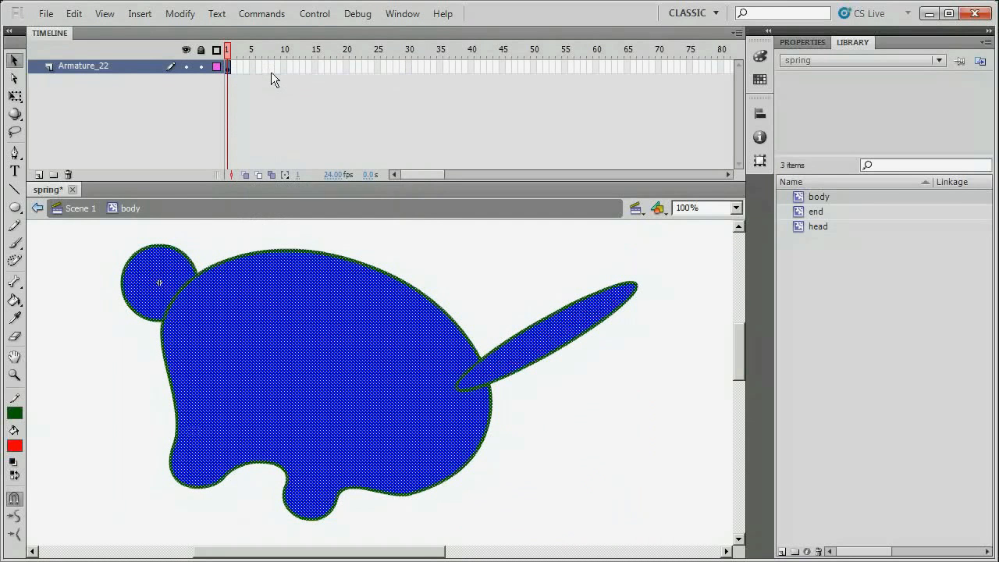
Convert the tail ellipse into a movie clip symbol named 'tail'.
{"action": "left_click", "coordinate": [485, 276]}
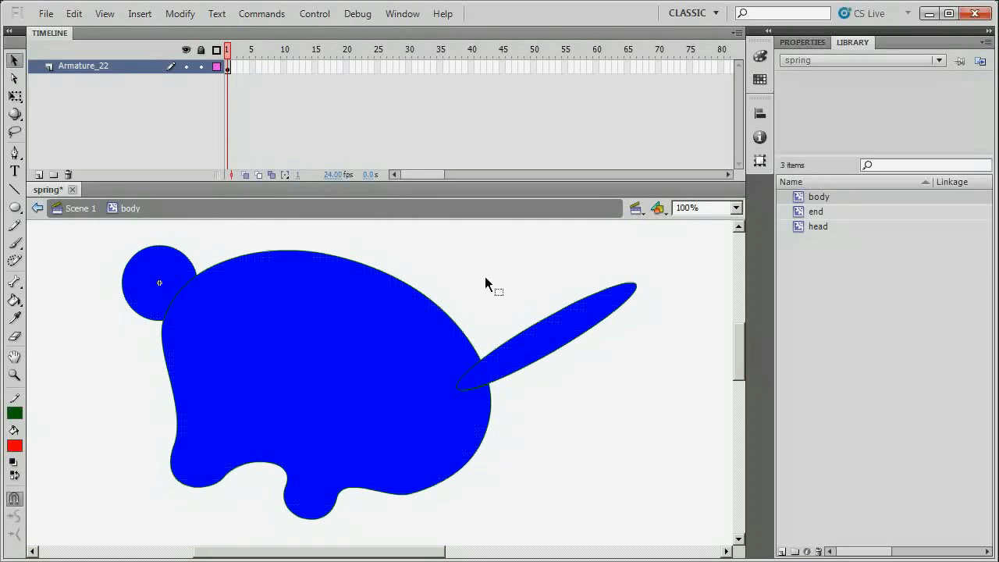
{"action": "left_click", "coordinate": [549, 344]}
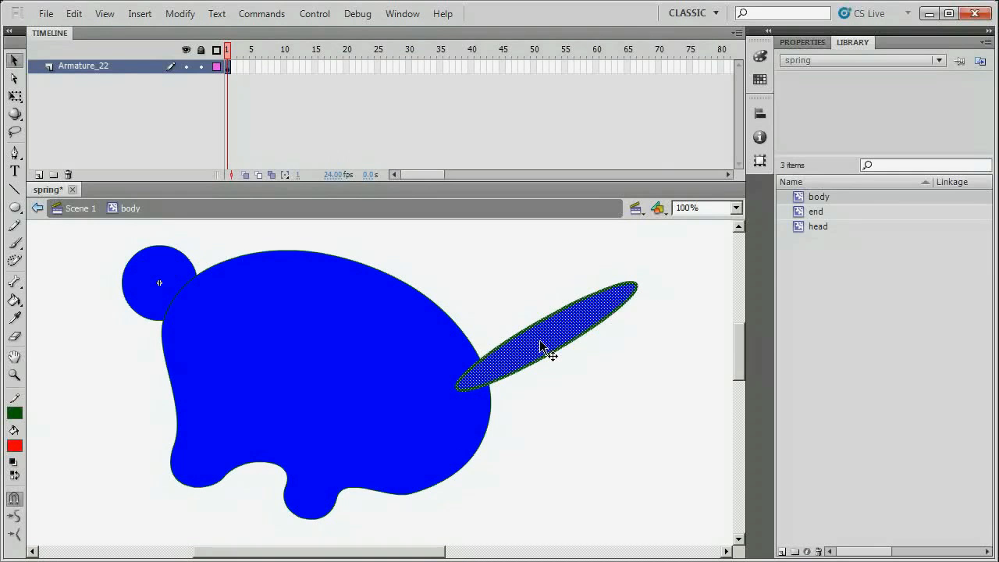
{"action": "key", "text": "F8"}
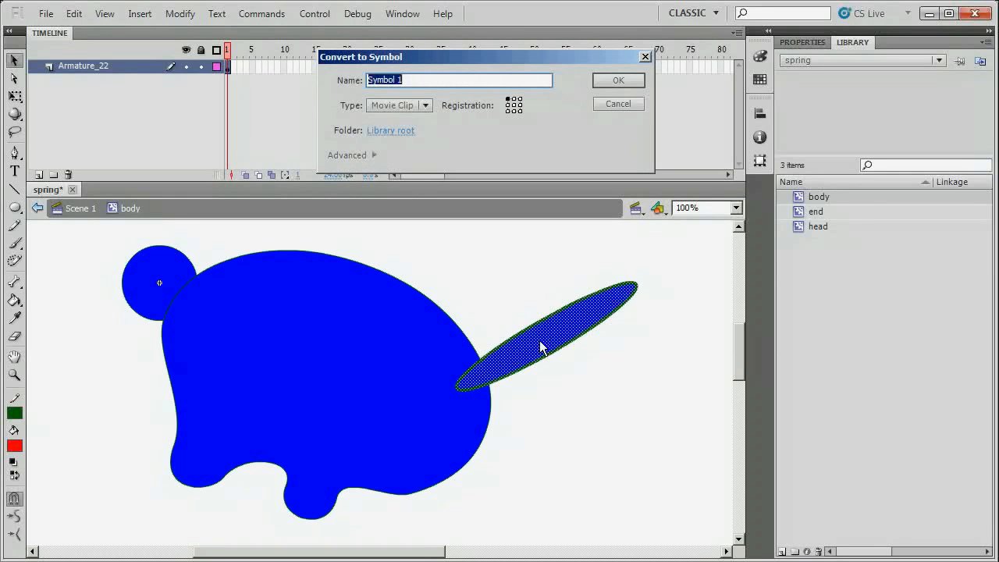
{"action": "type", "text": "tail"}
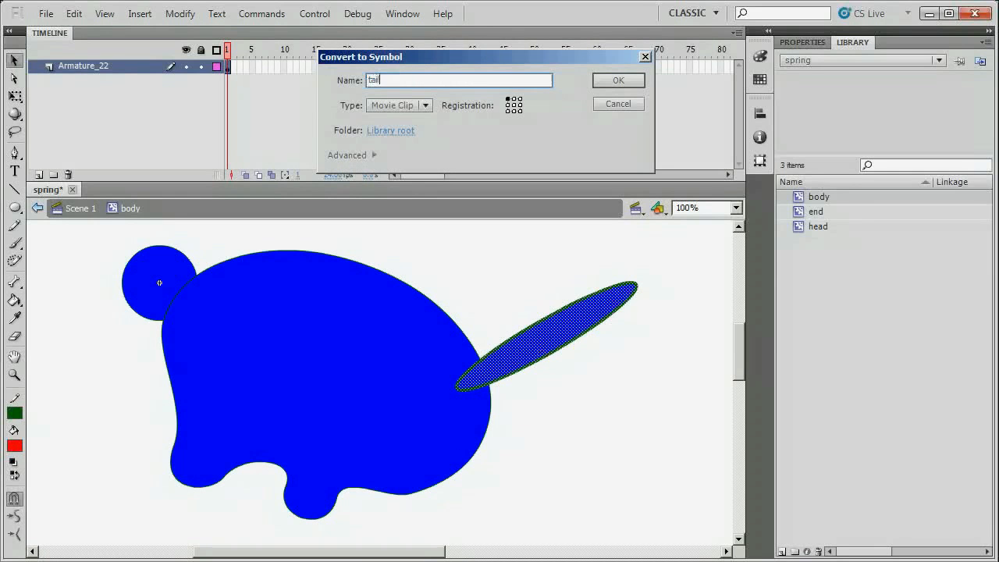
{"action": "left_click", "coordinate": [618, 81]}
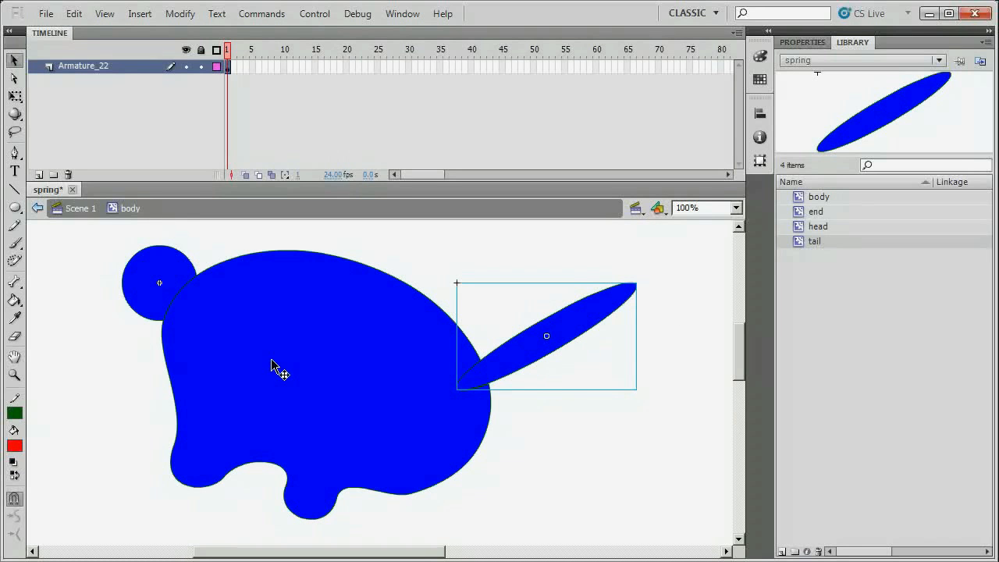
Inside the tail symbol, drag a Bone-tool chain from the tail's base to its tip, creating Armature_30.
{"action": "double_click", "coordinate": [493, 366]}
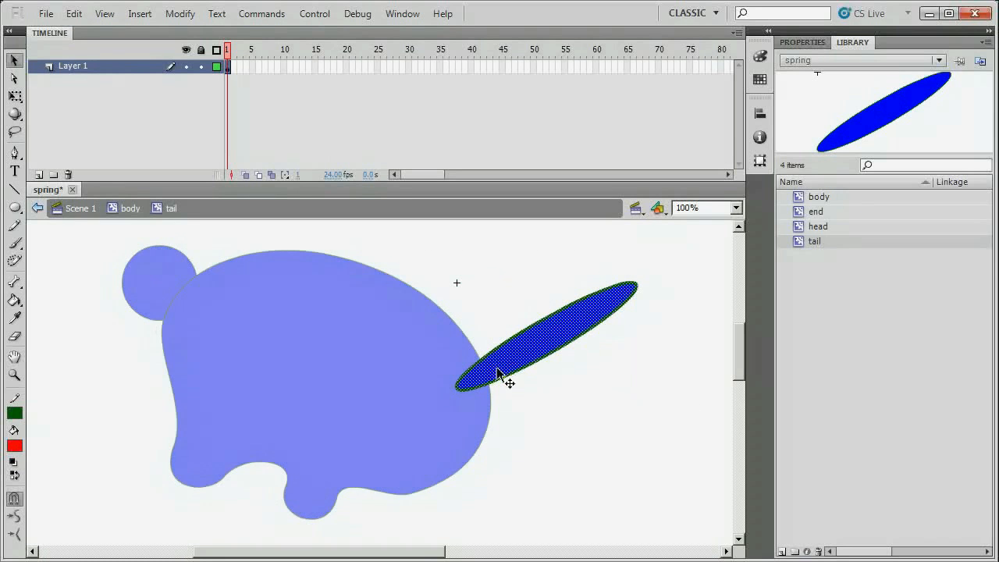
{"action": "left_click", "coordinate": [14, 282]}
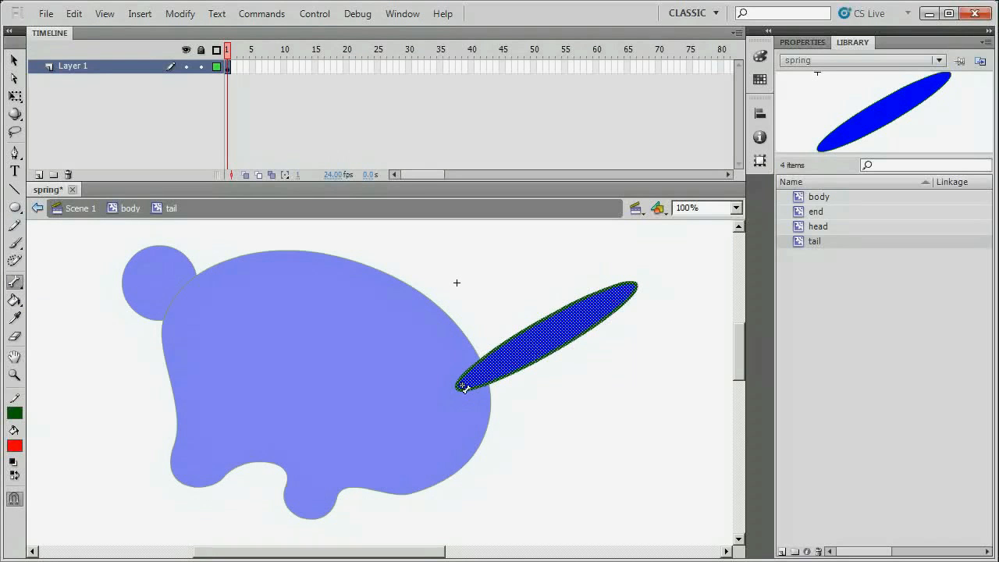
{"action": "left_click_drag", "start_coordinate": [464, 387], "coordinate": [629, 290]}
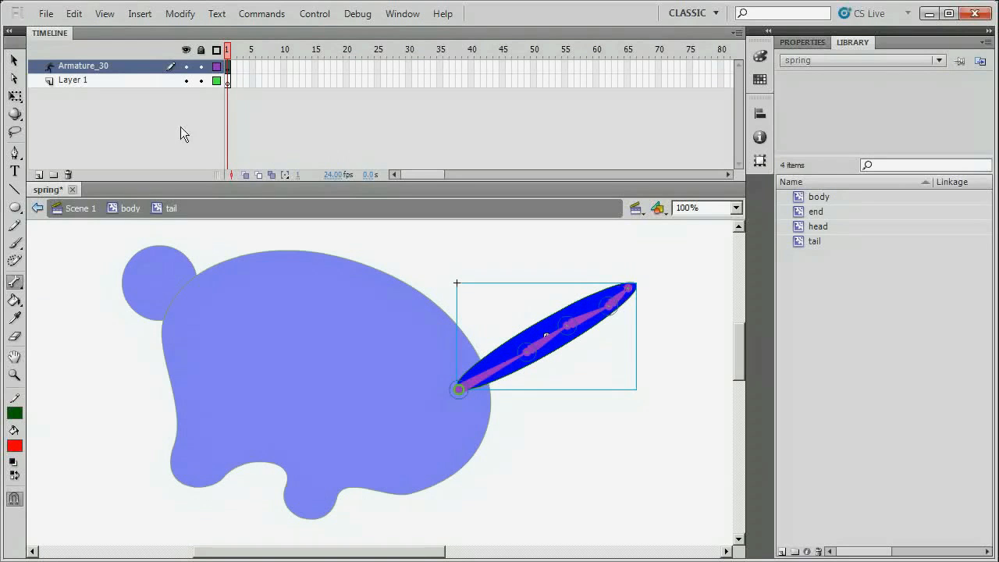
Delete the leftover empty Layer 1 inside the tail symbol.
{"action": "left_click", "coordinate": [14, 61]}
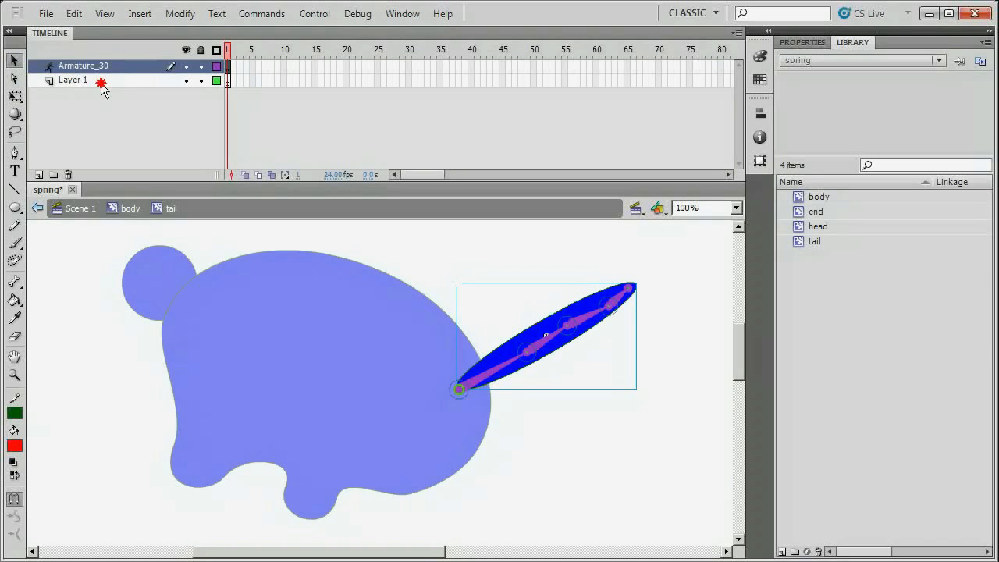
{"action": "left_click", "coordinate": [100, 83]}
{"action": "left_click", "coordinate": [68, 174]}
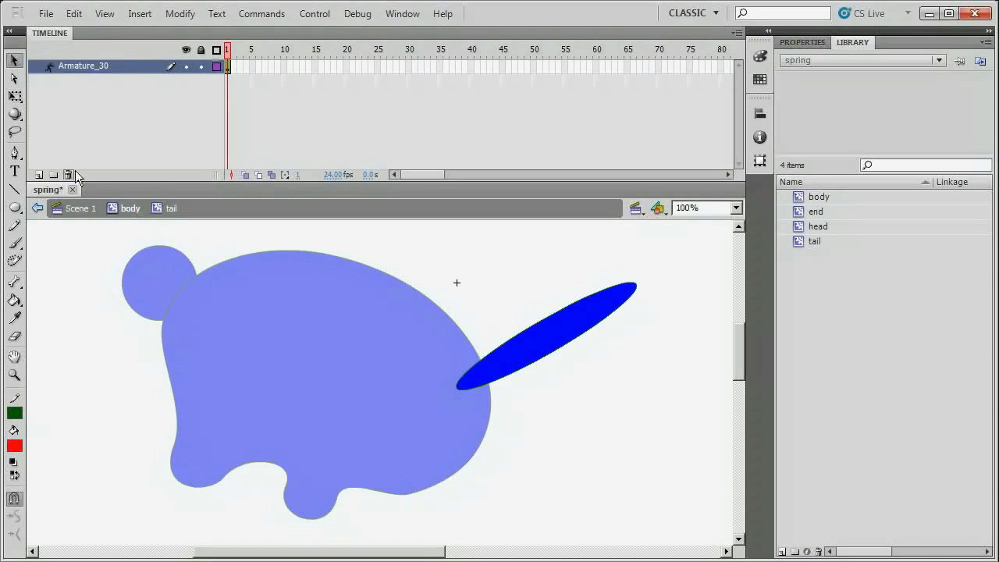
Give the tail bones rising spring strengths, starting at 3 on the base bone and reaching 27 on the tip bone.
{"action": "left_click", "coordinate": [512, 364]}
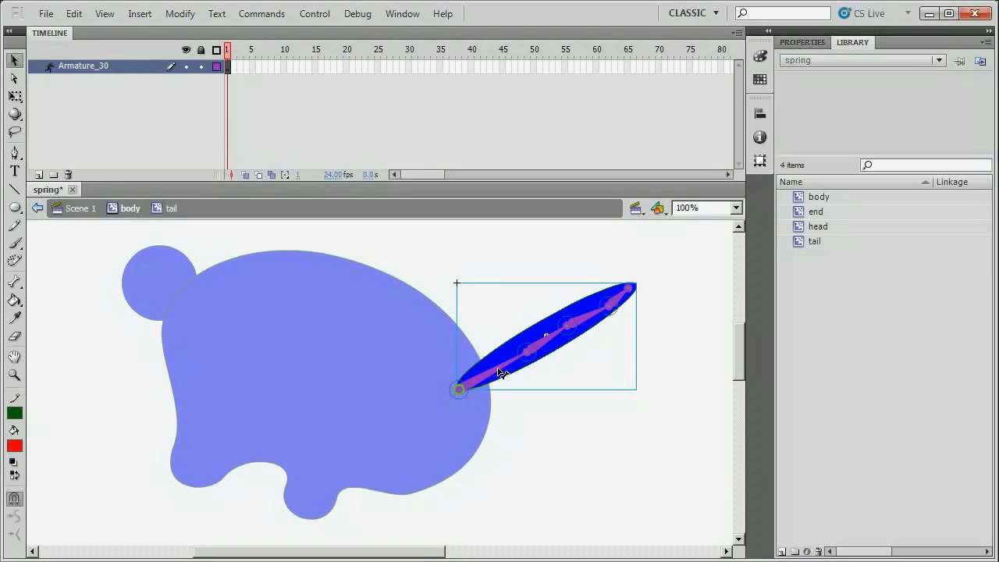
{"action": "left_click", "coordinate": [502, 373]}
{"action": "left_click", "coordinate": [802, 42]}
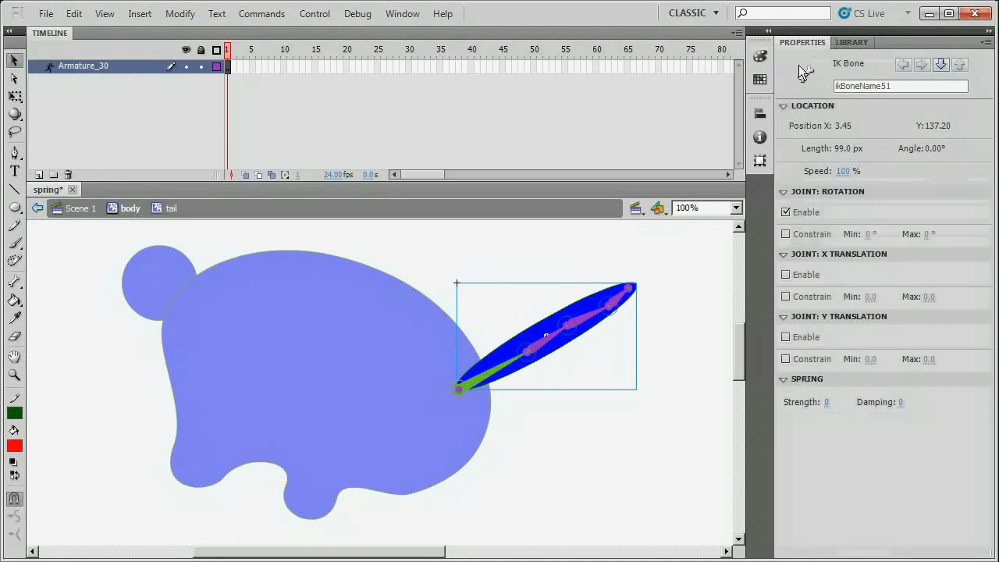
{"action": "left_click_drag", "start_coordinate": [826, 404], "coordinate": [834, 407]}
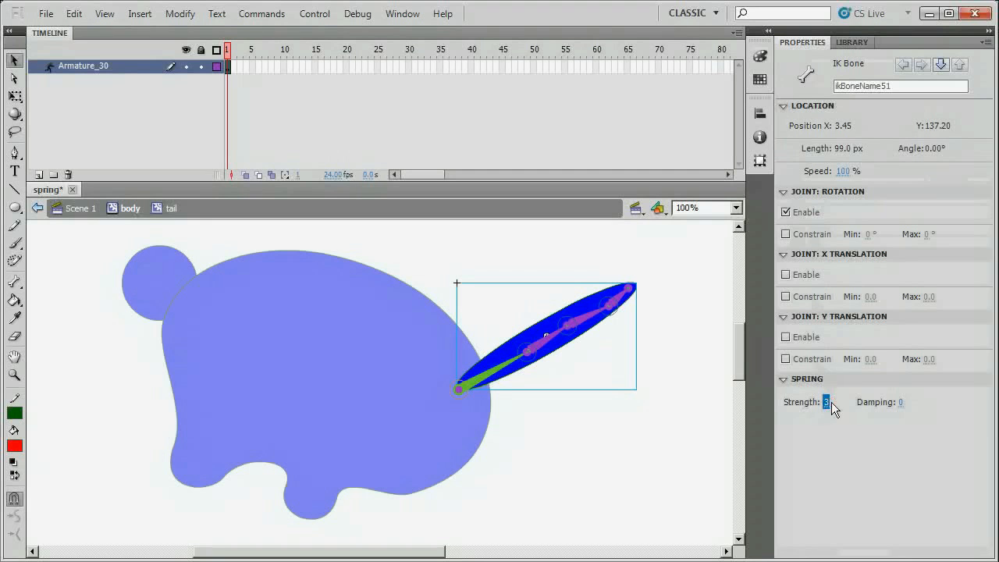
{"action": "left_click", "coordinate": [560, 343]}
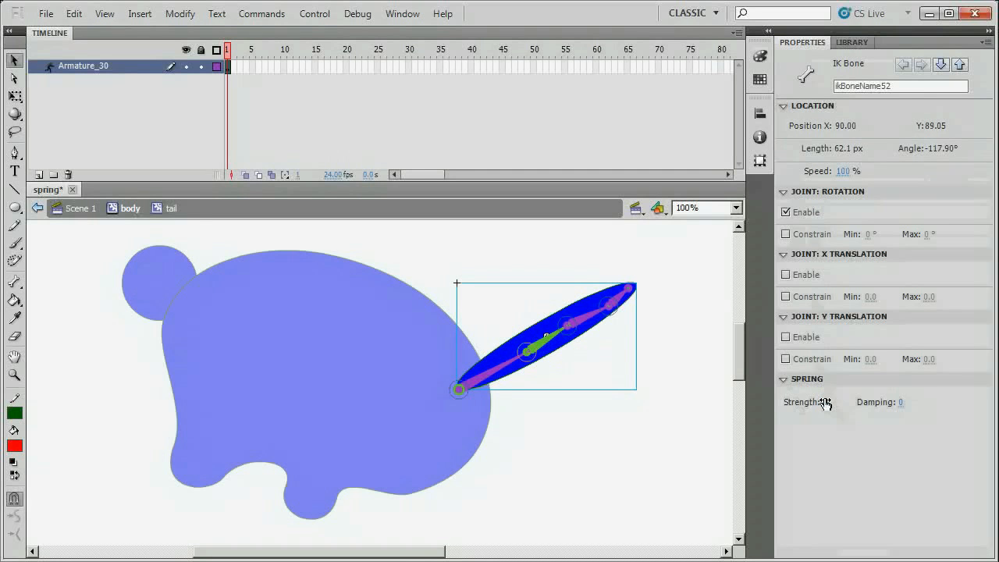
{"action": "left_click_drag", "start_coordinate": [826, 404], "coordinate": [836, 404]}
{"action": "left_click", "coordinate": [593, 317]}
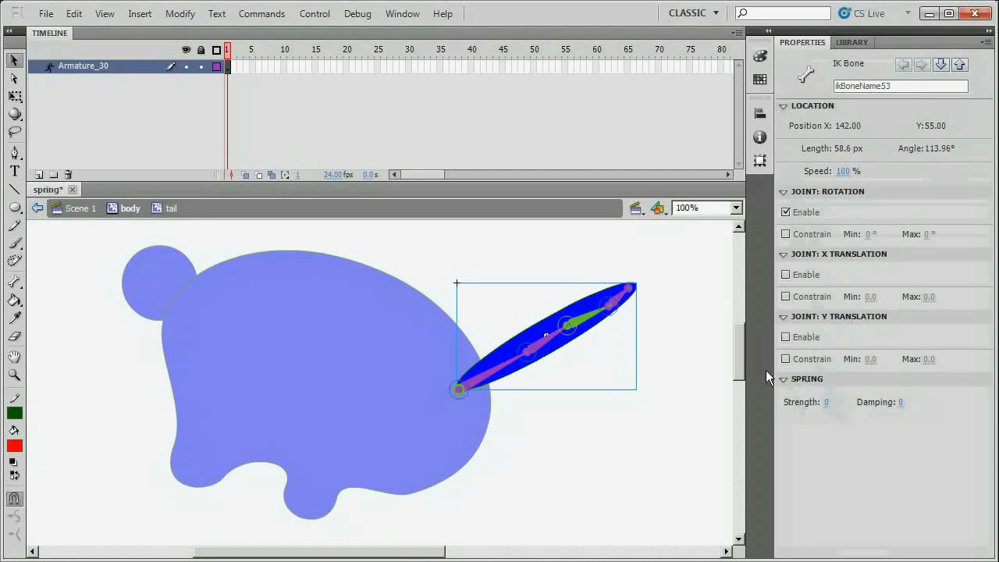
{"action": "left_click", "coordinate": [620, 299]}
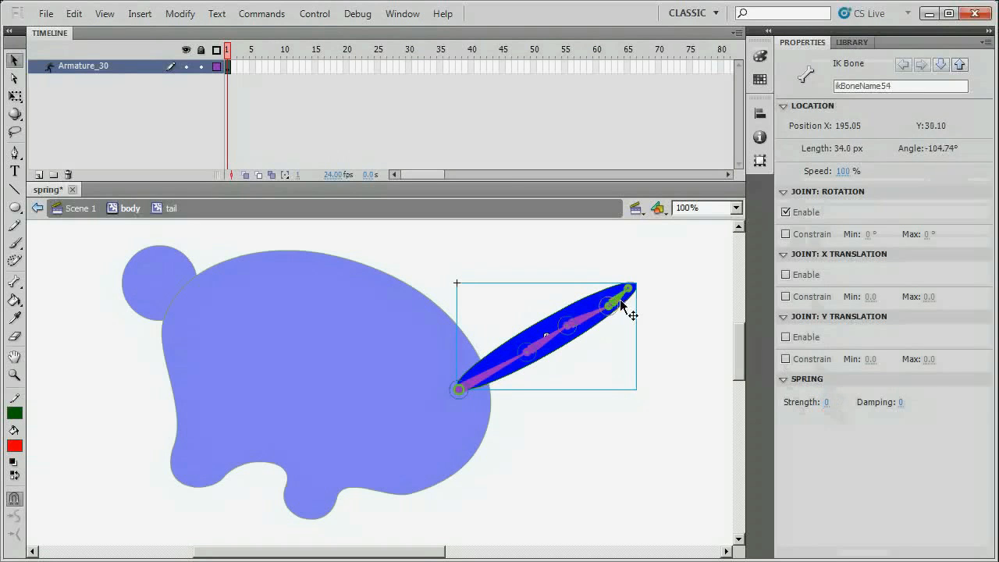
{"action": "left_click", "coordinate": [827, 402]}
{"action": "left_click_drag", "start_coordinate": [408, 175], "coordinate": [454, 174]}
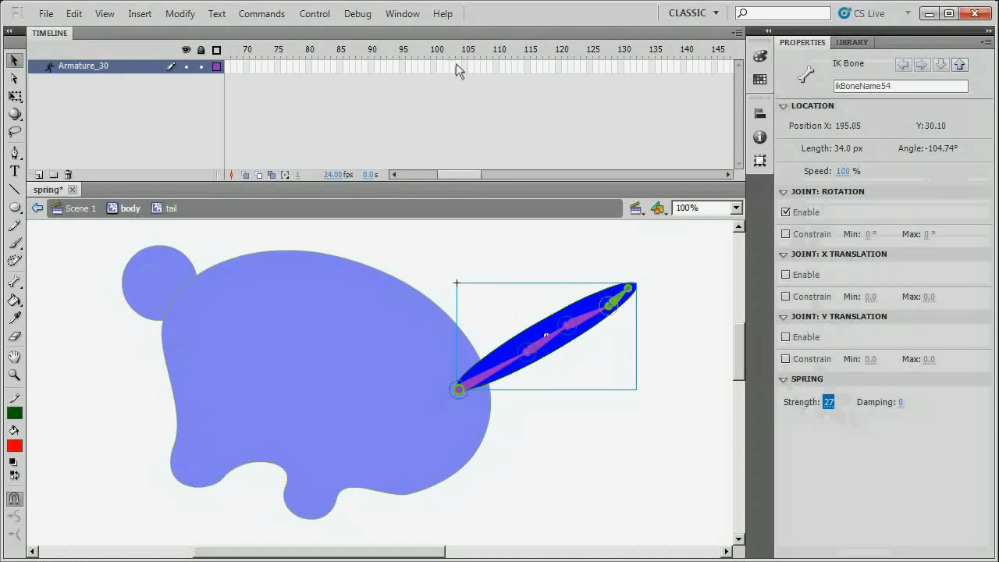
{"action": "left_click", "coordinate": [428, 67]}
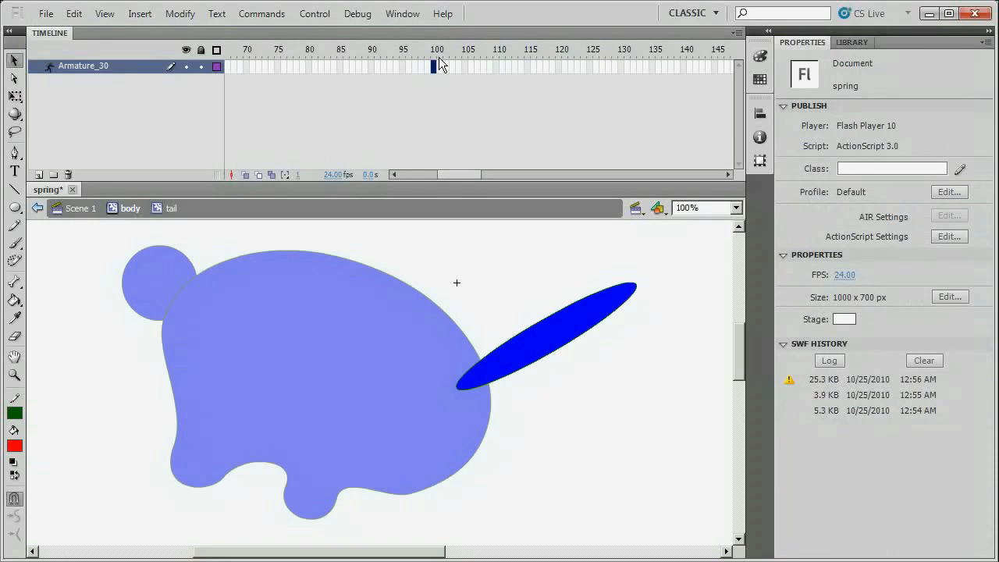
Extend the tail armature to frame 100, raise the tail at frame 5, and scrub to preview the spring.
{"action": "key", "text": "F6"}
{"action": "left_click_drag", "start_coordinate": [451, 174], "coordinate": [414, 174]}
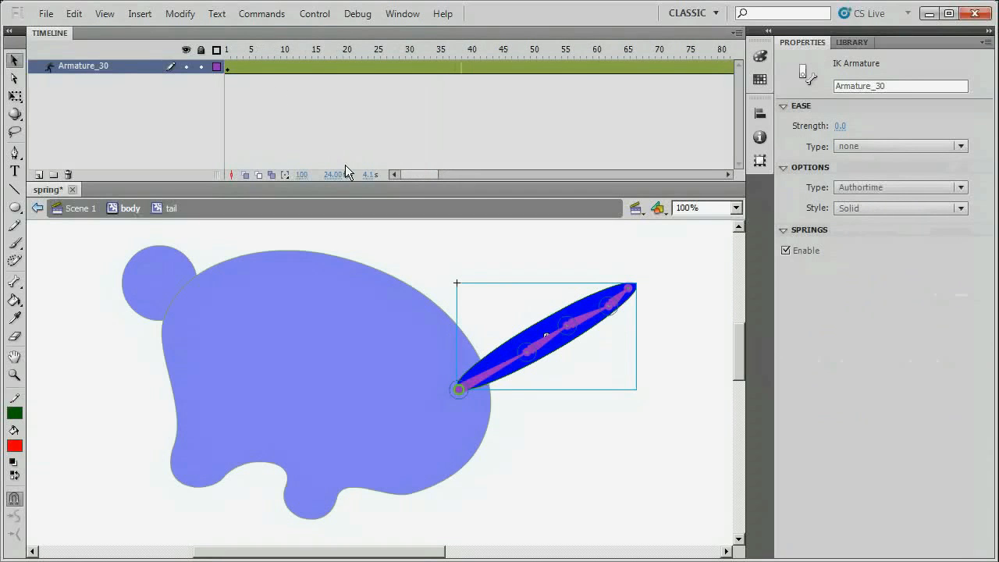
{"action": "left_click", "coordinate": [251, 65]}
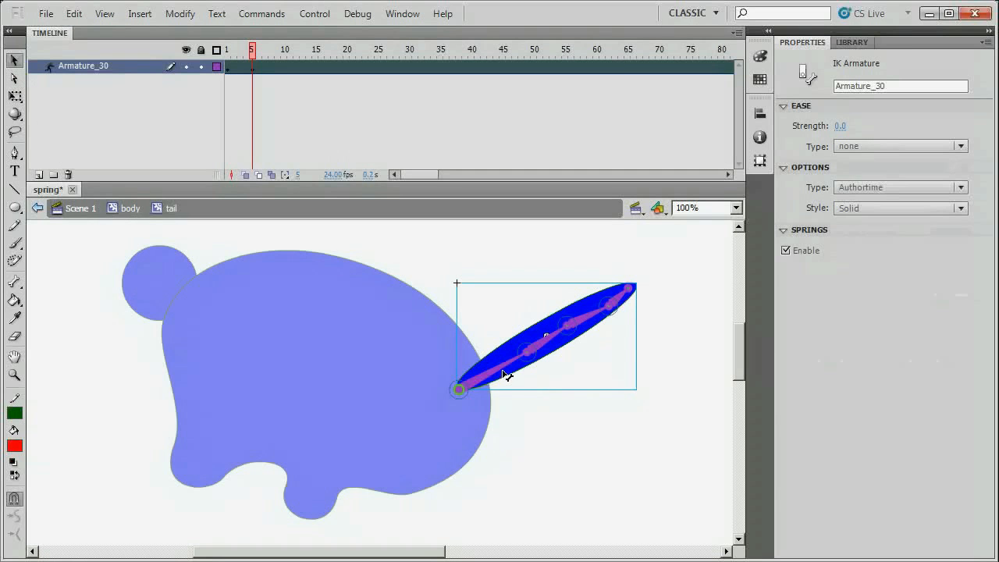
{"action": "left_click_drag", "start_coordinate": [505, 375], "coordinate": [513, 388]}
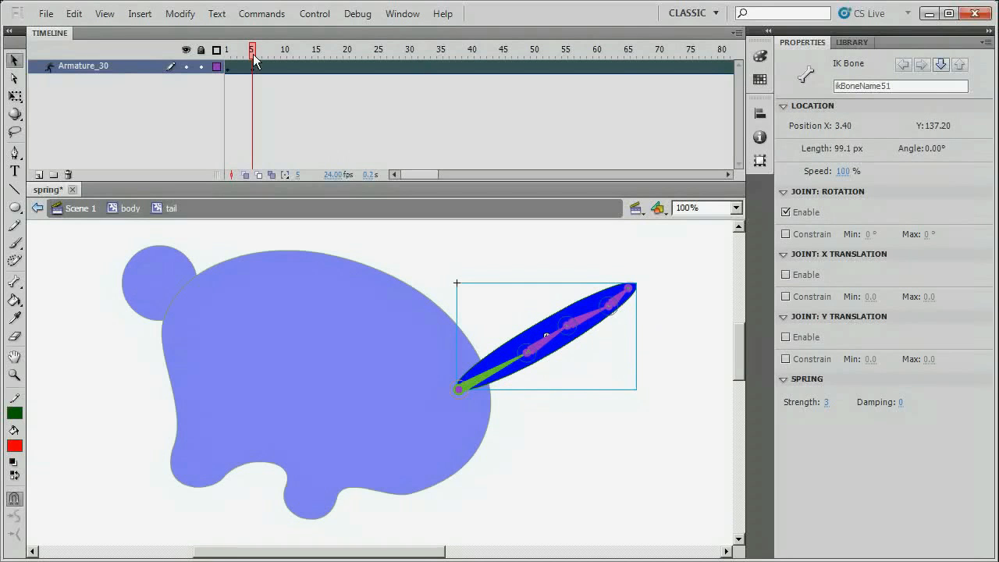
{"action": "left_click_drag", "start_coordinate": [252, 56], "coordinate": [471, 161]}
{"action": "left_click", "coordinate": [488, 293]}
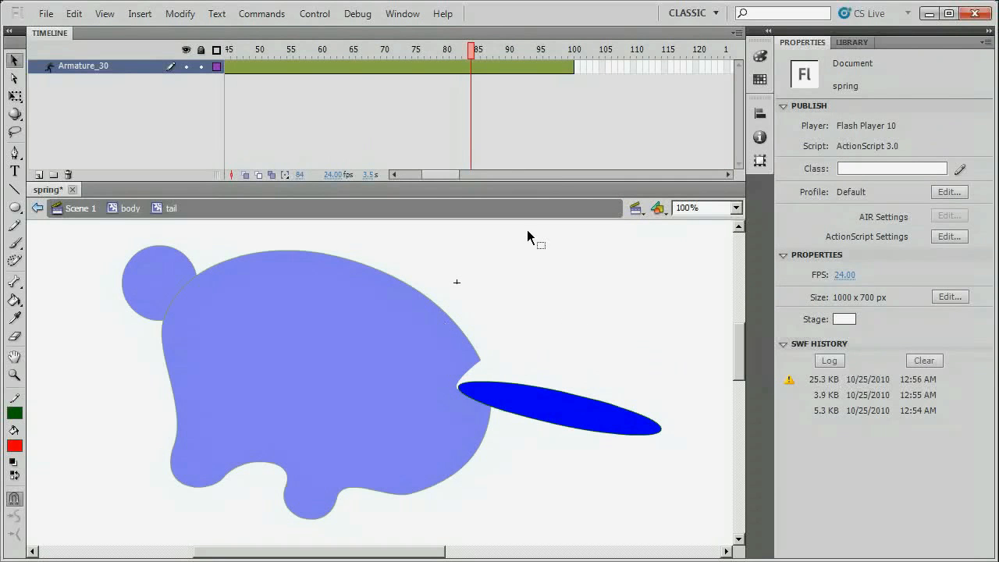
Save spring, test-play the springy-tail dinosaur, close the player, and display the library (body, end, head, tail).
{"action": "key", "text": "ctrl+s"}
{"action": "key", "text": "ctrl+Return"}
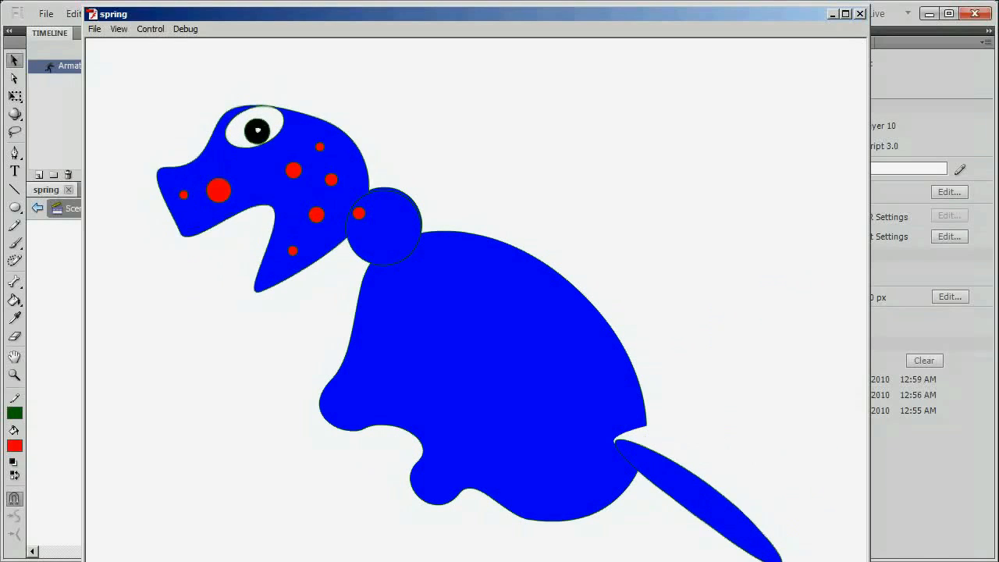
{"action": "left_click", "coordinate": [860, 15]}
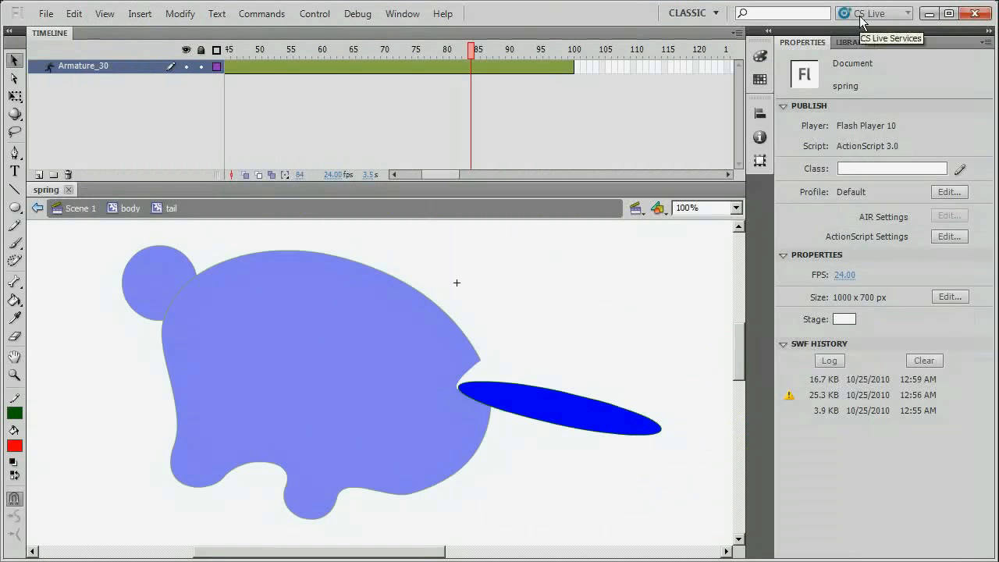
{"action": "left_click", "coordinate": [854, 42]}
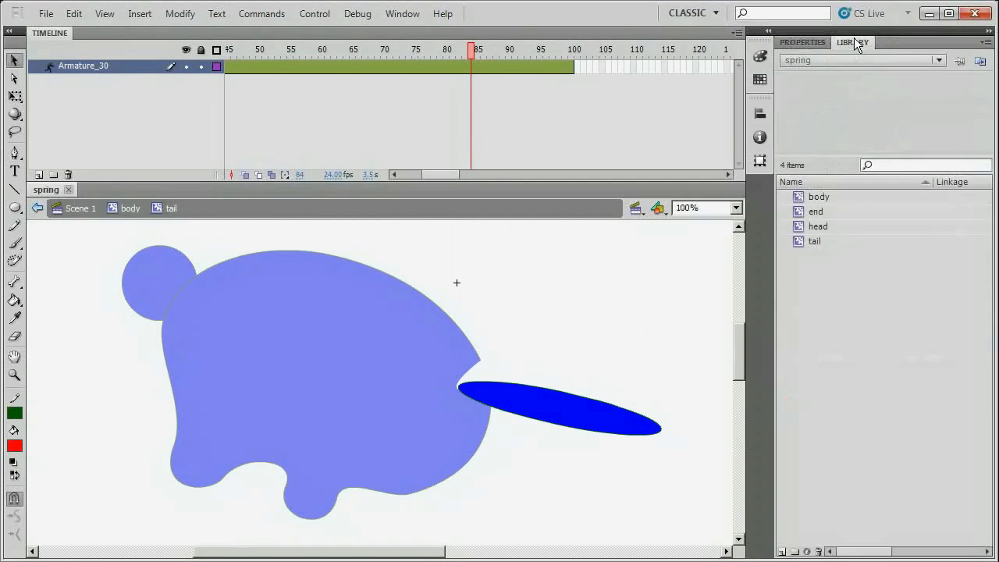
Open the body symbol from the Library and drag the tail clip away from the body's notch.
{"action": "double_click", "coordinate": [804, 200]}
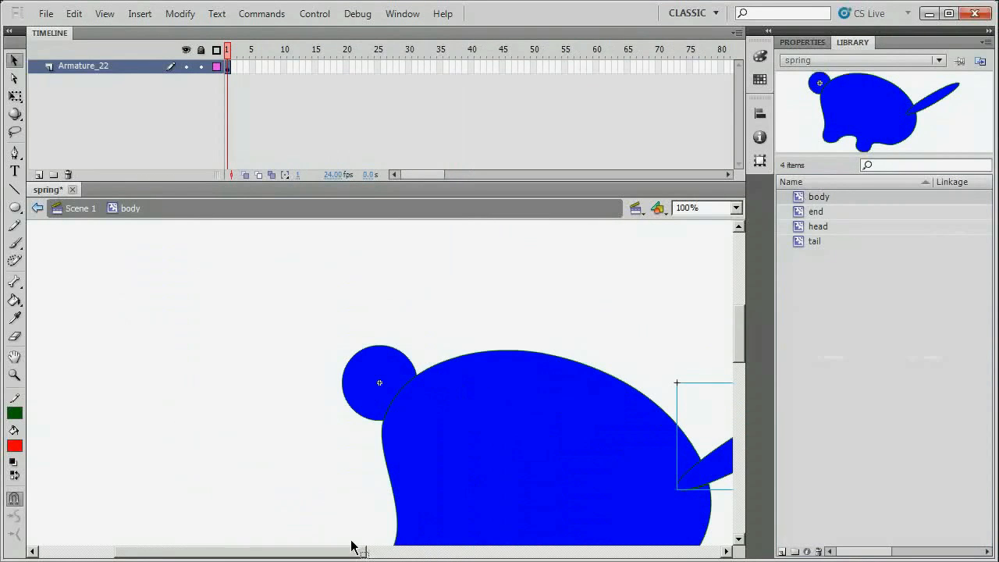
{"action": "left_click_drag", "start_coordinate": [341, 551], "coordinate": [452, 556]}
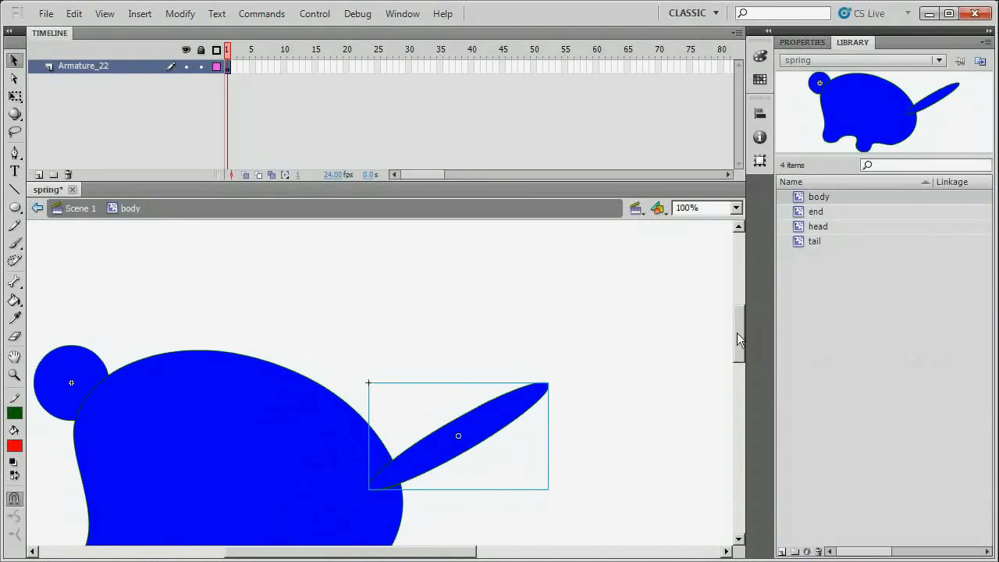
{"action": "left_click_drag", "start_coordinate": [741, 337], "coordinate": [741, 355]}
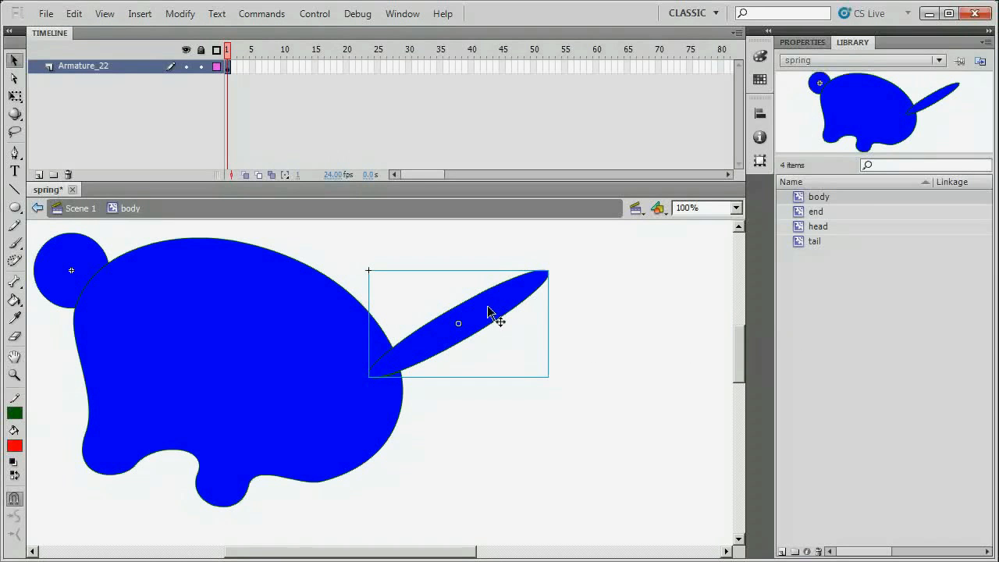
{"action": "left_click_drag", "start_coordinate": [482, 315], "coordinate": [534, 289]}
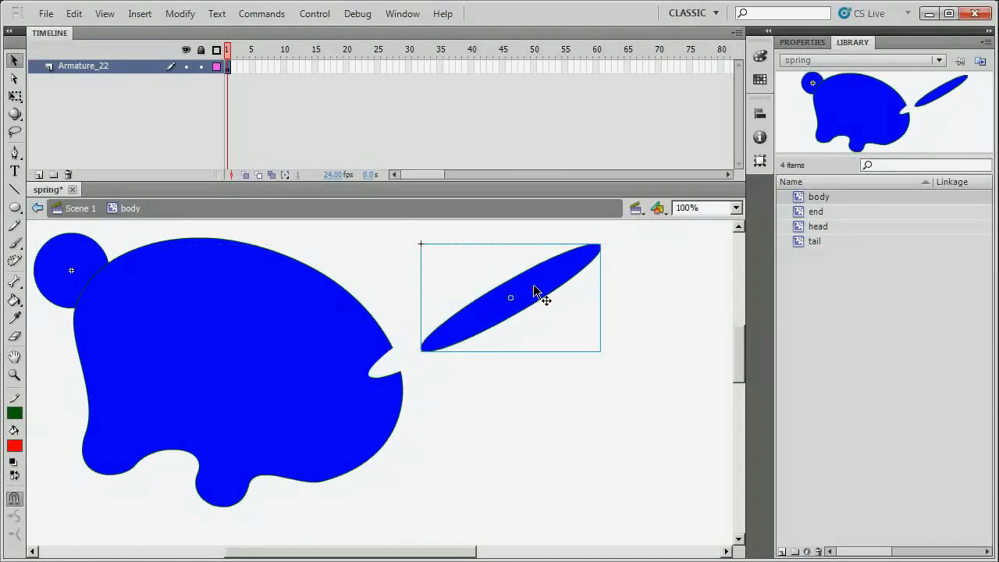
Brush over the notch in the body's sampled blue, then move the tail back against the body.
{"action": "left_click", "coordinate": [15, 245]}
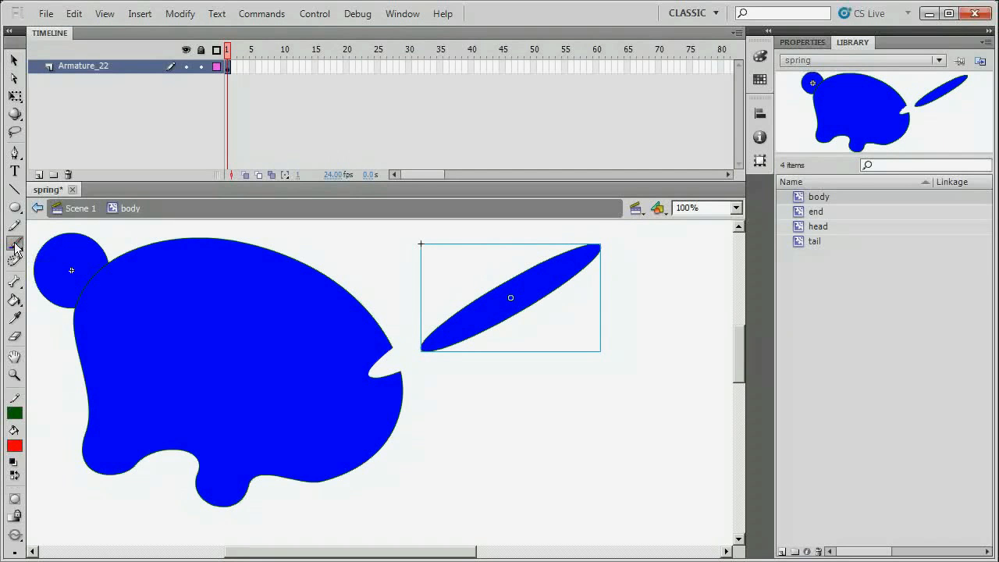
{"action": "left_click", "coordinate": [15, 445]}
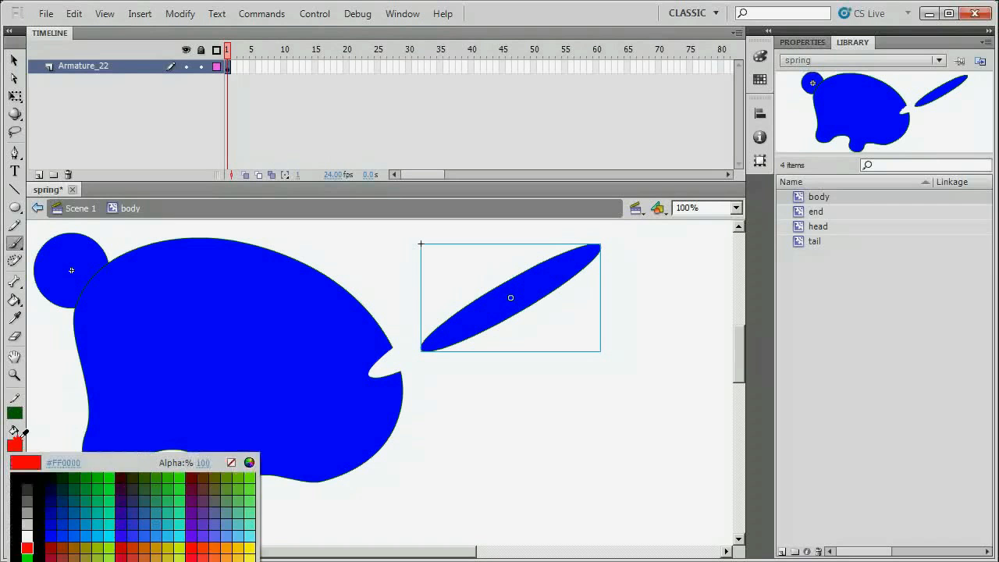
{"action": "left_click", "coordinate": [163, 335]}
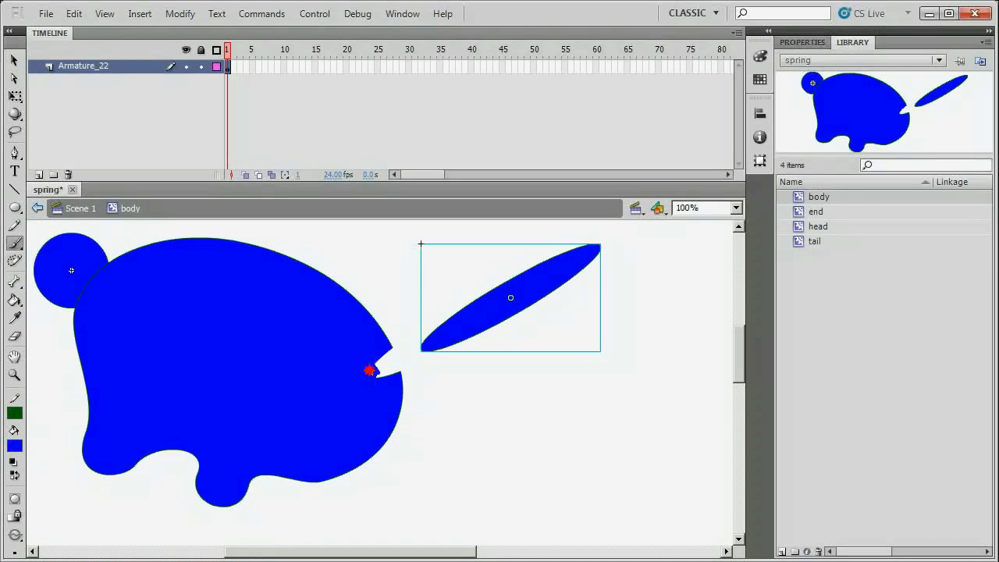
{"action": "mouse_move", "coordinate": [369, 371]}
{"action": "left_mouse_down"}
{"action": "mouse_move", "coordinate": [387, 350]}
{"action": "mouse_move", "coordinate": [370, 361]}
{"action": "mouse_move", "coordinate": [389, 374]}
{"action": "mouse_move", "coordinate": [400, 366]}
{"action": "left_mouse_up"}
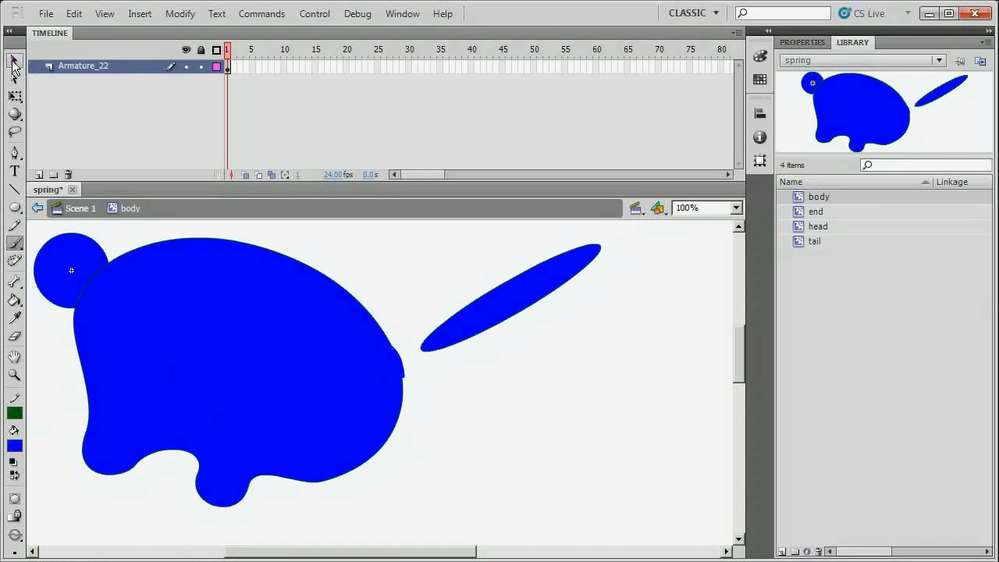
{"action": "left_click", "coordinate": [14, 60]}
{"action": "left_click_drag", "start_coordinate": [500, 312], "coordinate": [457, 336]}
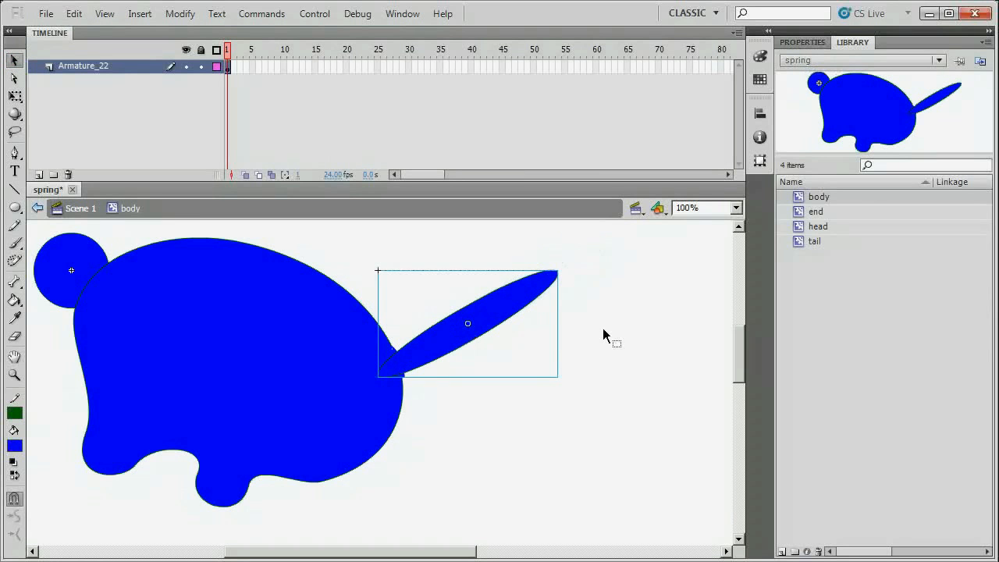
Save spring, test-play the patched dinosaur, and close the Flash Player window.
{"action": "key", "text": "ctrl+s"}
{"action": "key", "text": "ctrl+Return"}
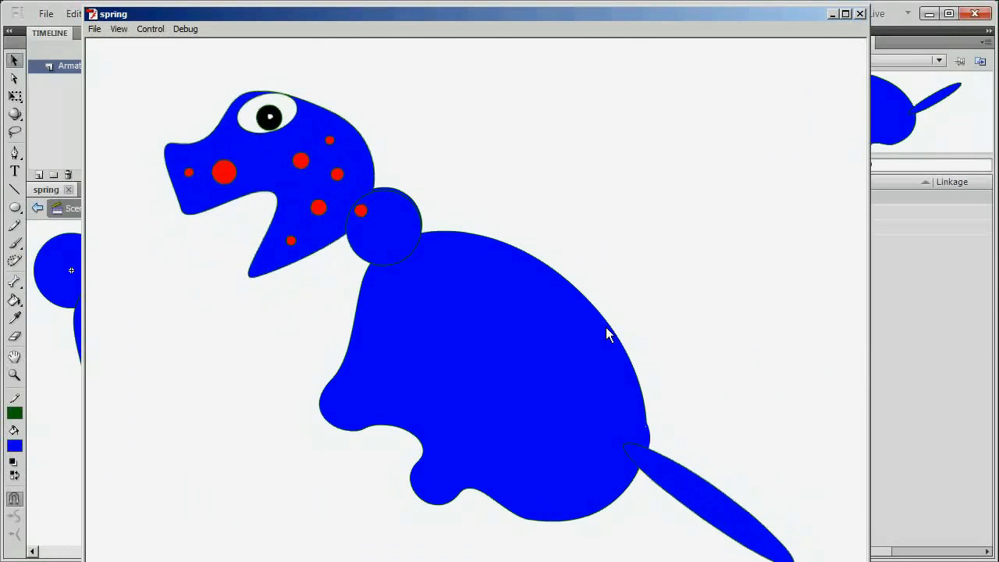
{"action": "left_click", "coordinate": [860, 13]}
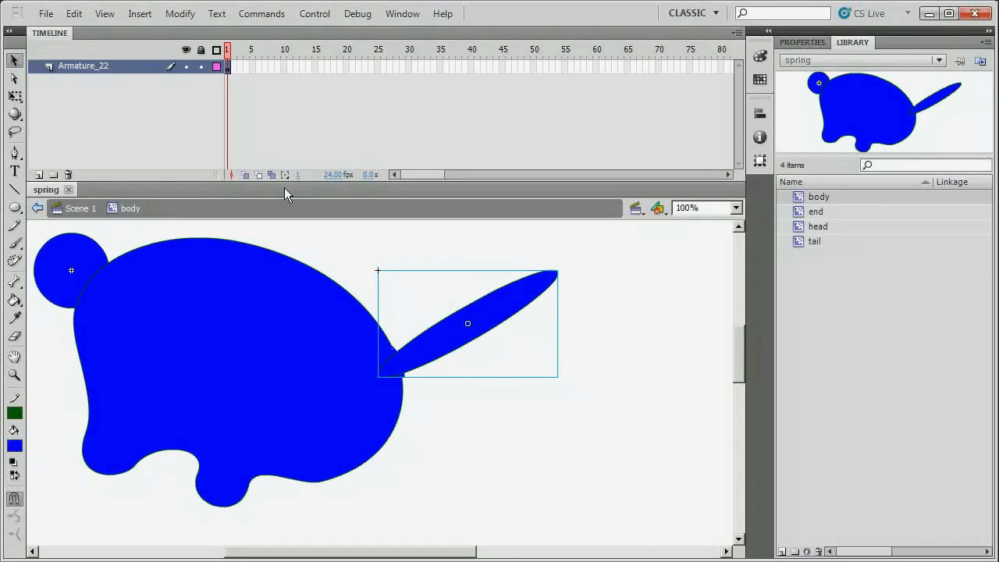
Back in Scene 1, give the dinosaur's lower body bone a spring strength of 6.
{"action": "left_click", "coordinate": [78, 210]}
{"action": "left_click_drag", "start_coordinate": [739, 346], "coordinate": [739, 359]}
{"action": "left_click", "coordinate": [423, 362]}
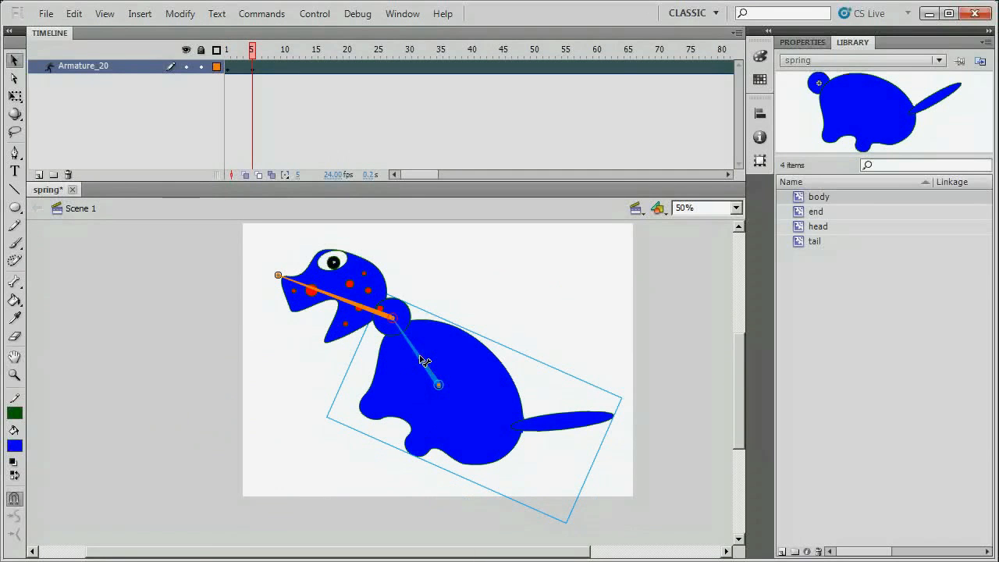
{"action": "left_click", "coordinate": [804, 44]}
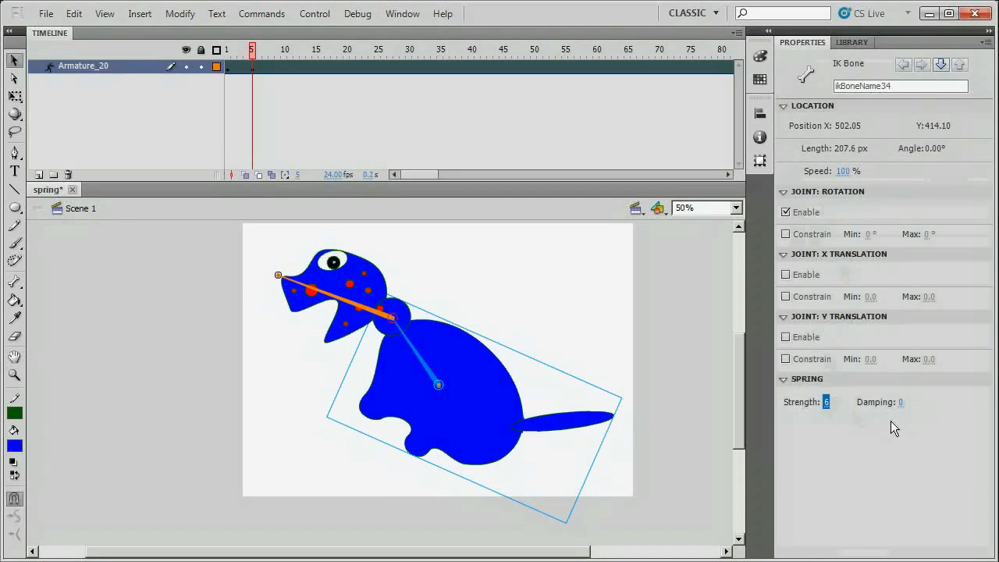
Test-play the movie, close it, then scrub the timeline and return the playhead to frame 1.
{"action": "key", "text": "ctrl+Return"}
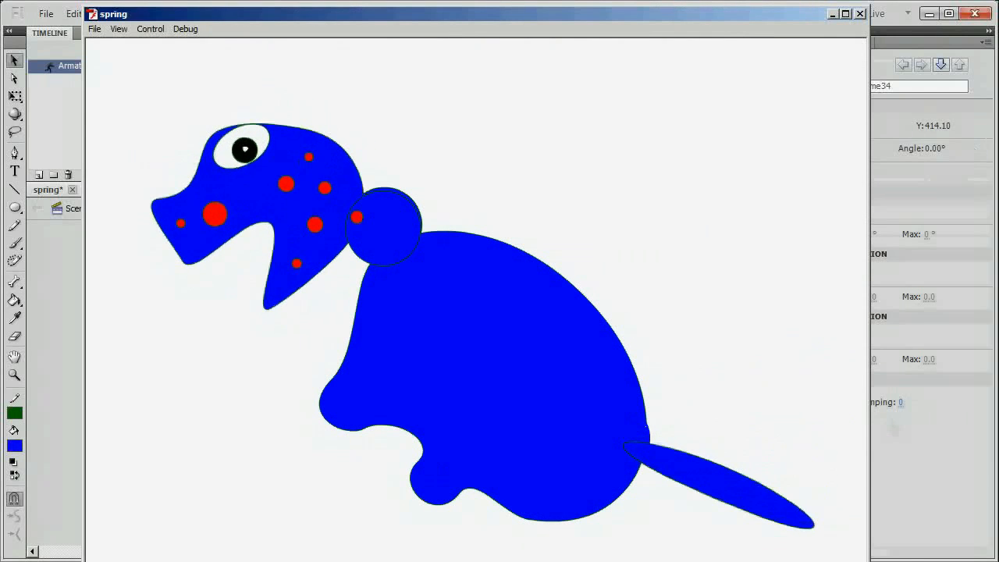
{"action": "left_click", "coordinate": [860, 14]}
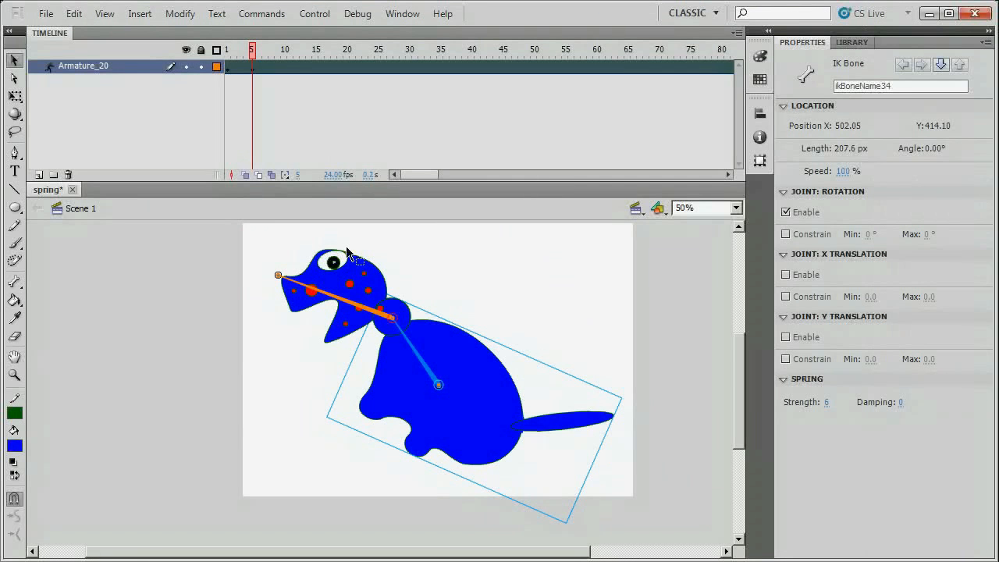
{"action": "left_click_drag", "start_coordinate": [258, 59], "coordinate": [242, 59]}
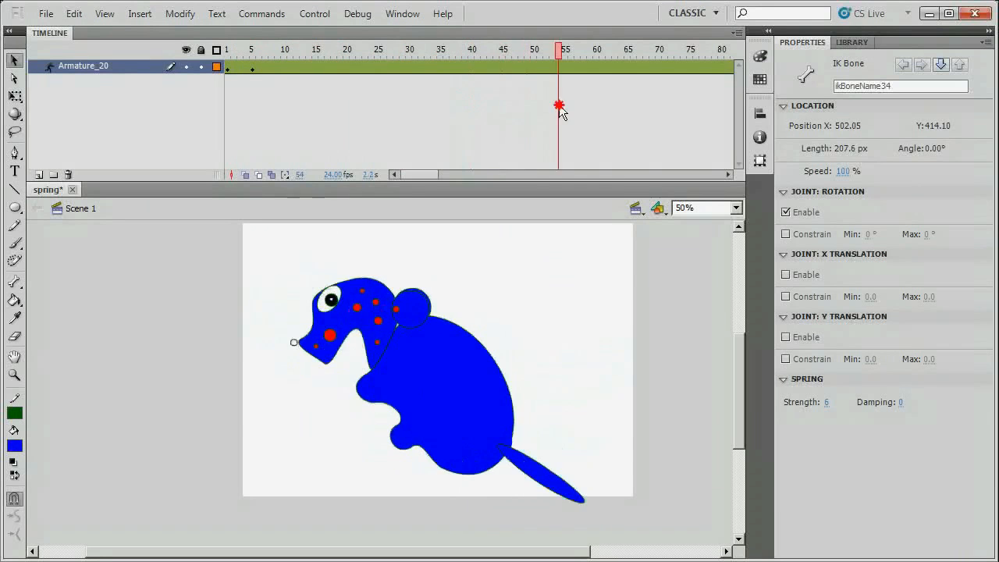
{"action": "left_click_drag", "start_coordinate": [398, 115], "coordinate": [521, 123]}
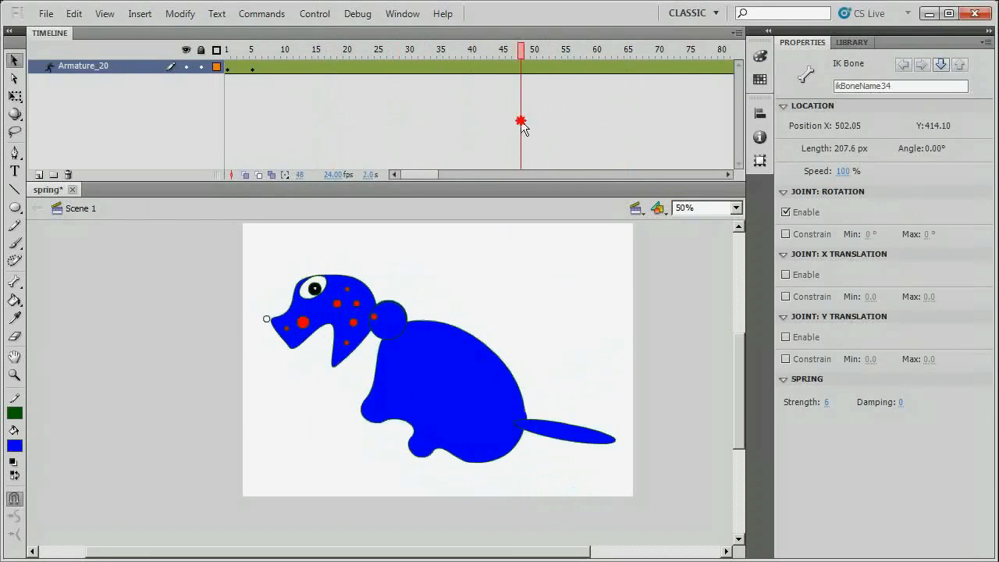
{"action": "left_click_drag", "start_coordinate": [624, 140], "coordinate": [328, 135]}
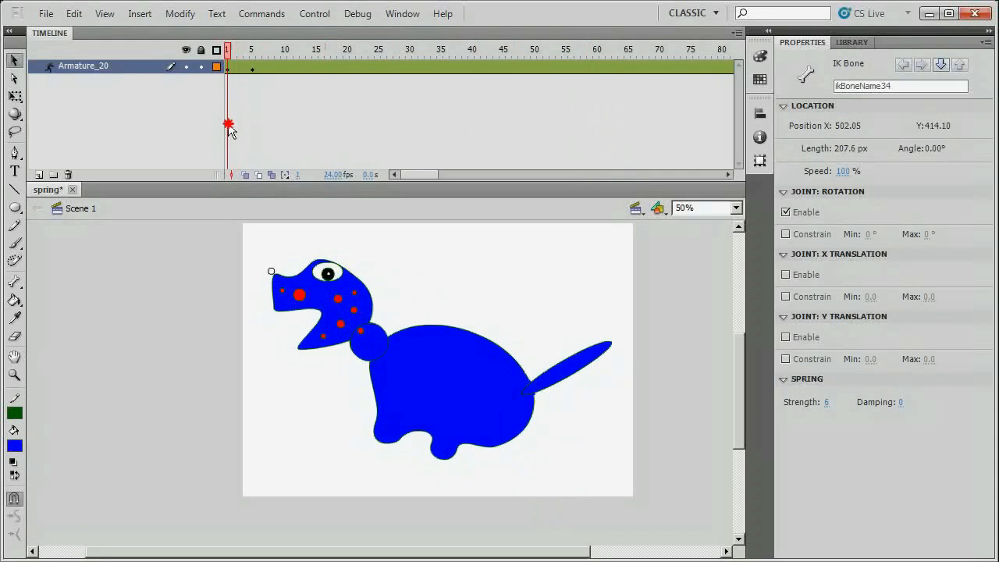
{"action": "left_click_drag", "start_coordinate": [228, 124], "coordinate": [228, 125]}
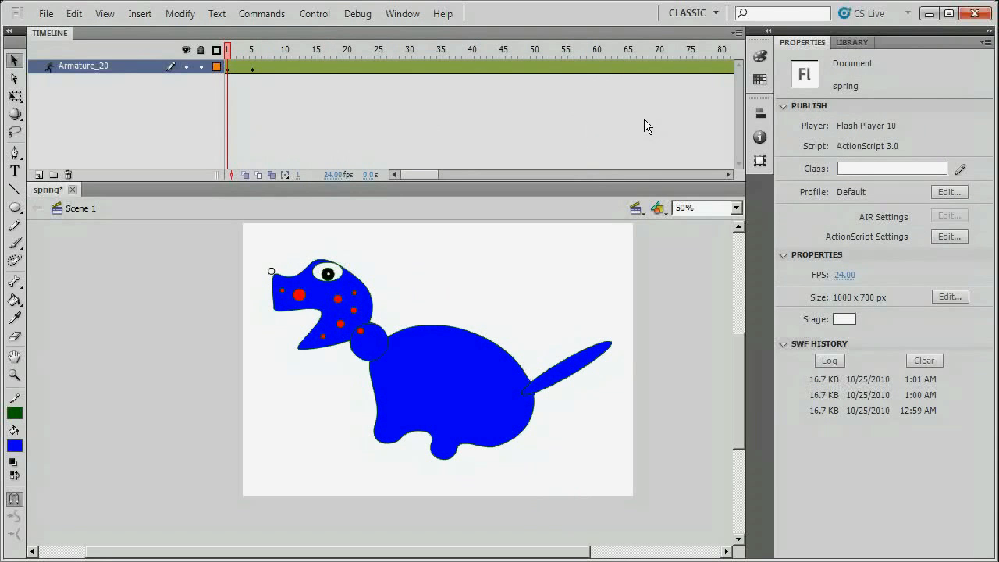
Test-play the finished dinosaur, moving the Flash Player window up-left and stretching it taller.
{"action": "key", "text": "ctrl+Return"}
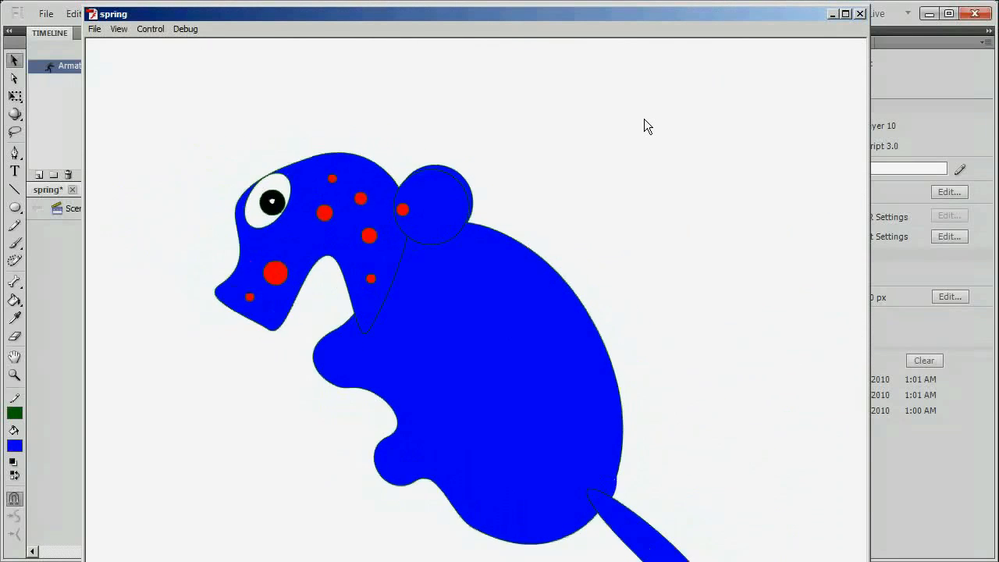
{"action": "left_click_drag", "start_coordinate": [741, 11], "coordinate": [691, 0]}
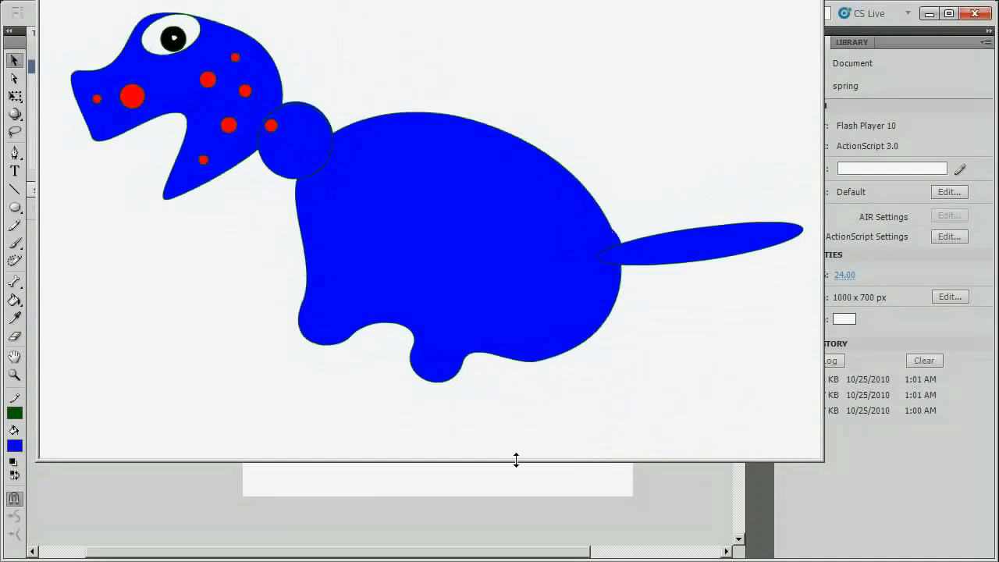
{"action": "left_click_drag", "start_coordinate": [515, 461], "coordinate": [537, 561]}
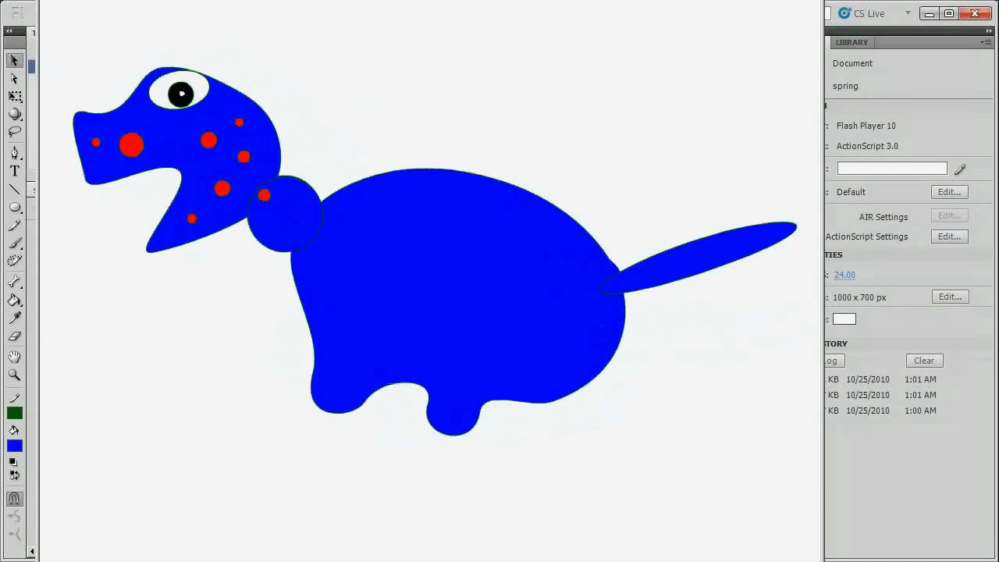